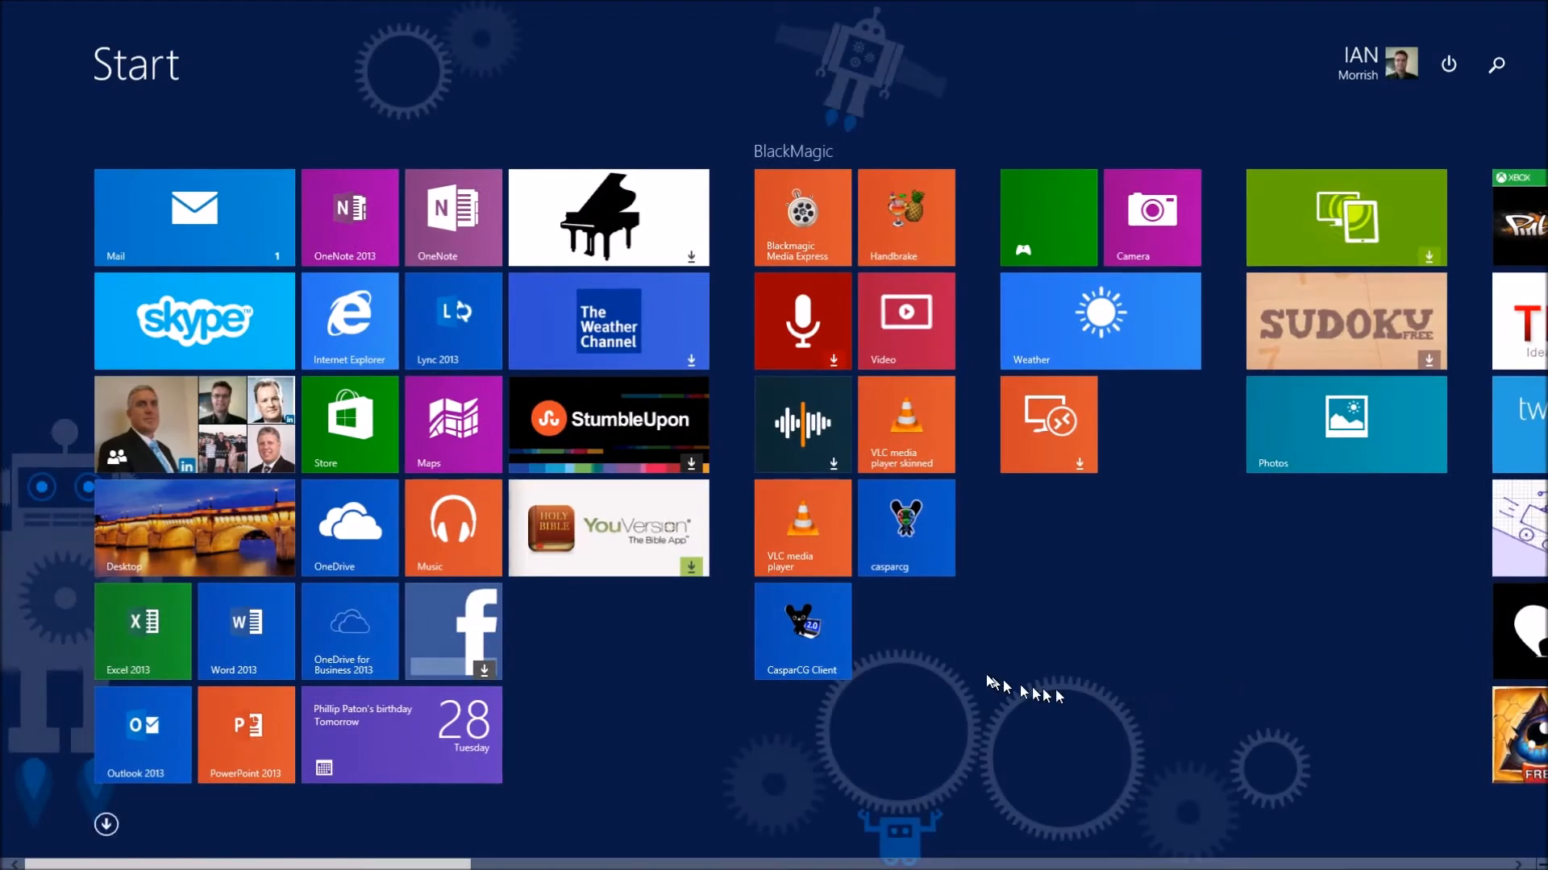
# Step: Launch Hippo Animator 4 and create a new movie
pyautogui.write('hippo Animator 4')
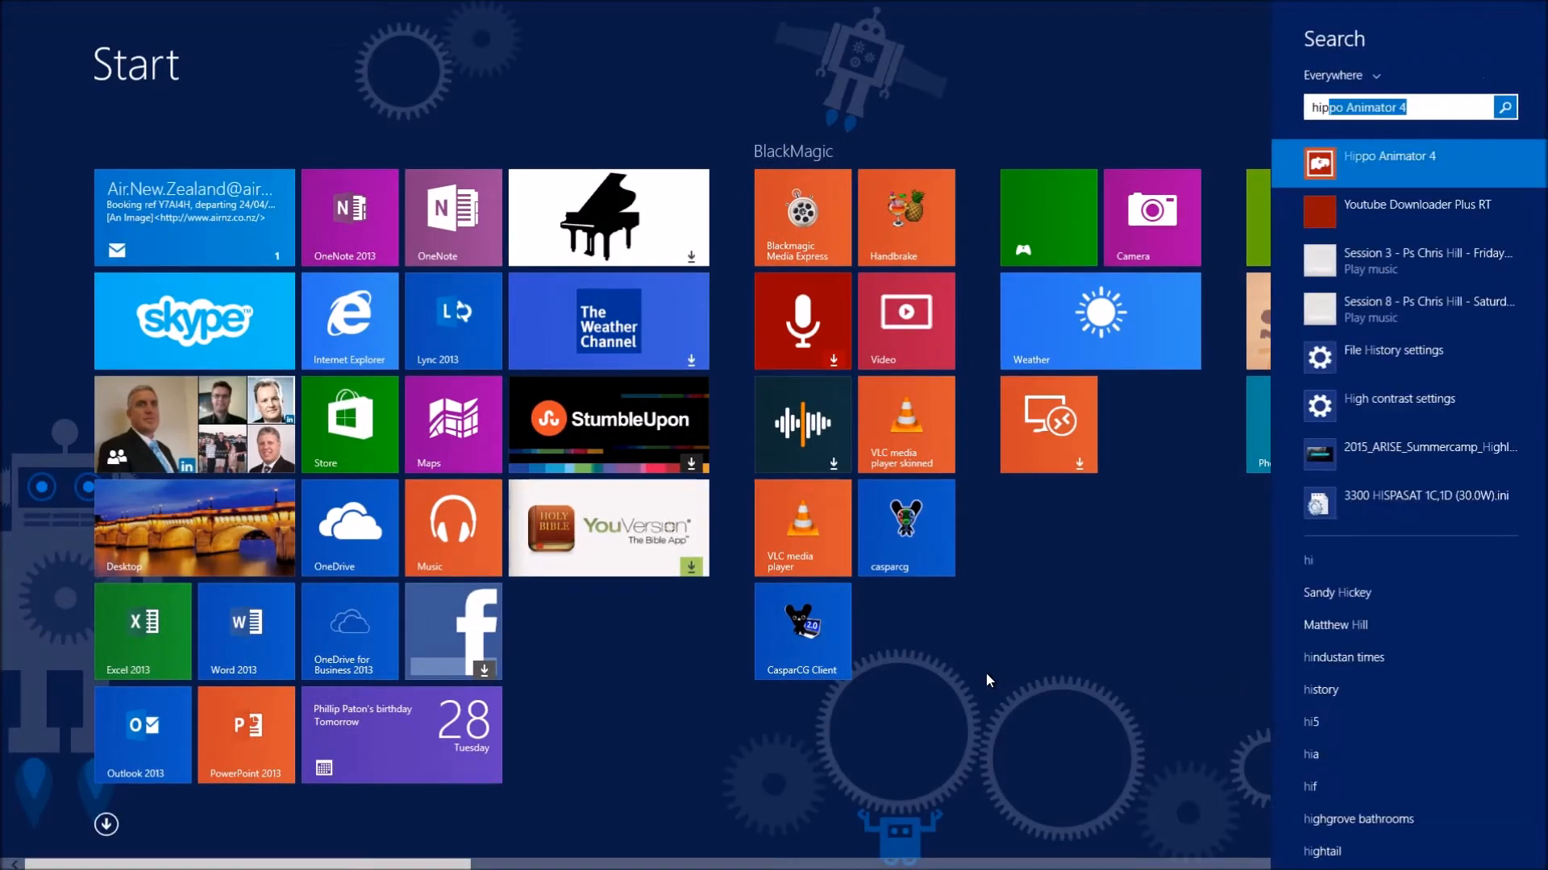
pyautogui.click(1331, 166)
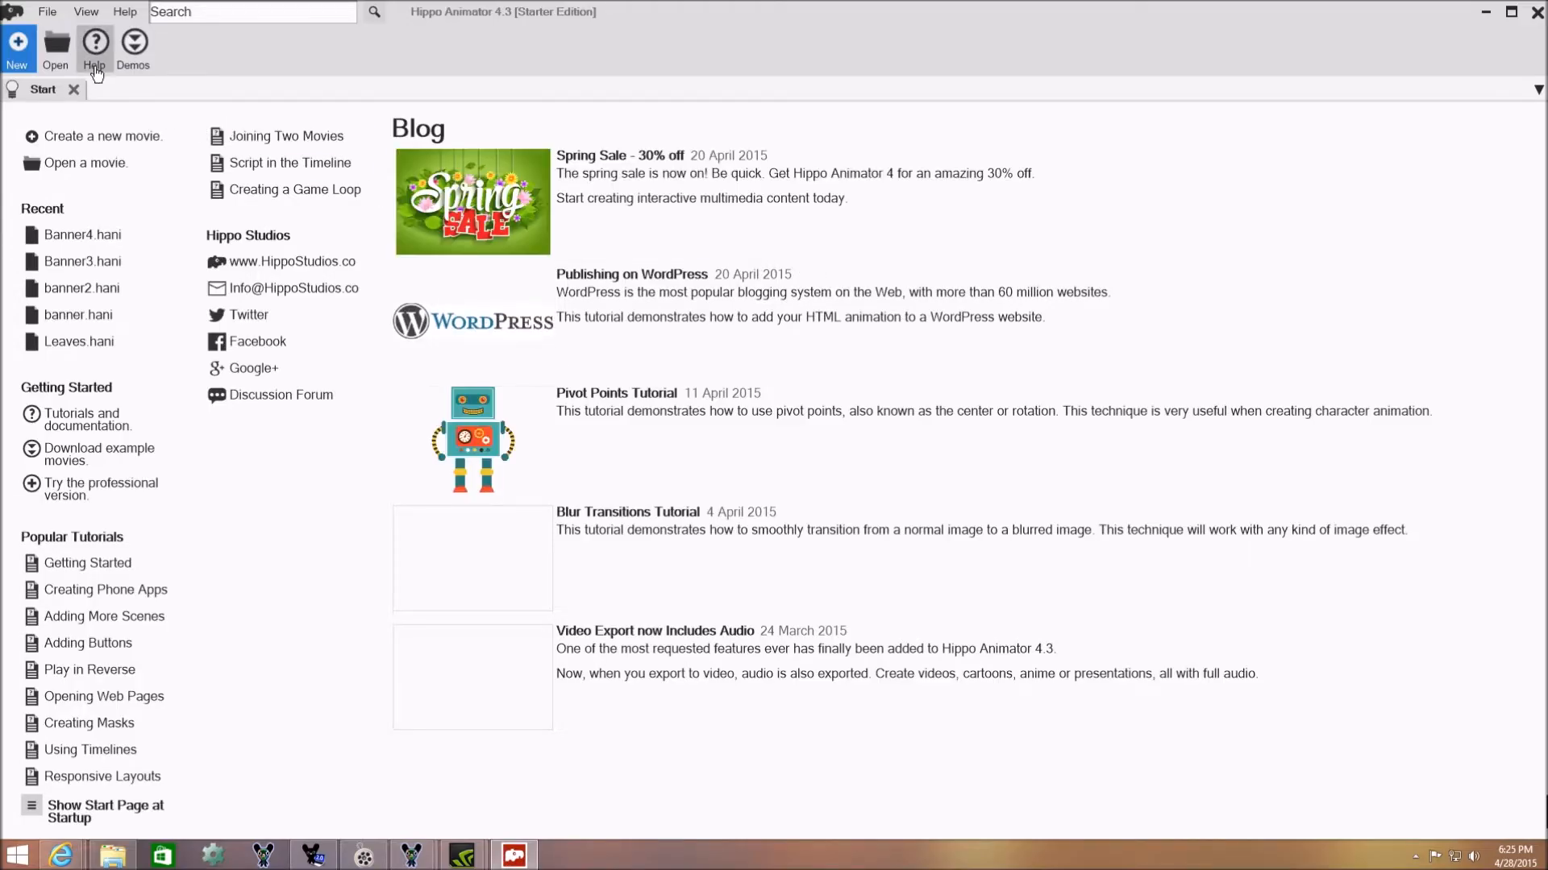
pyautogui.click(104, 143)
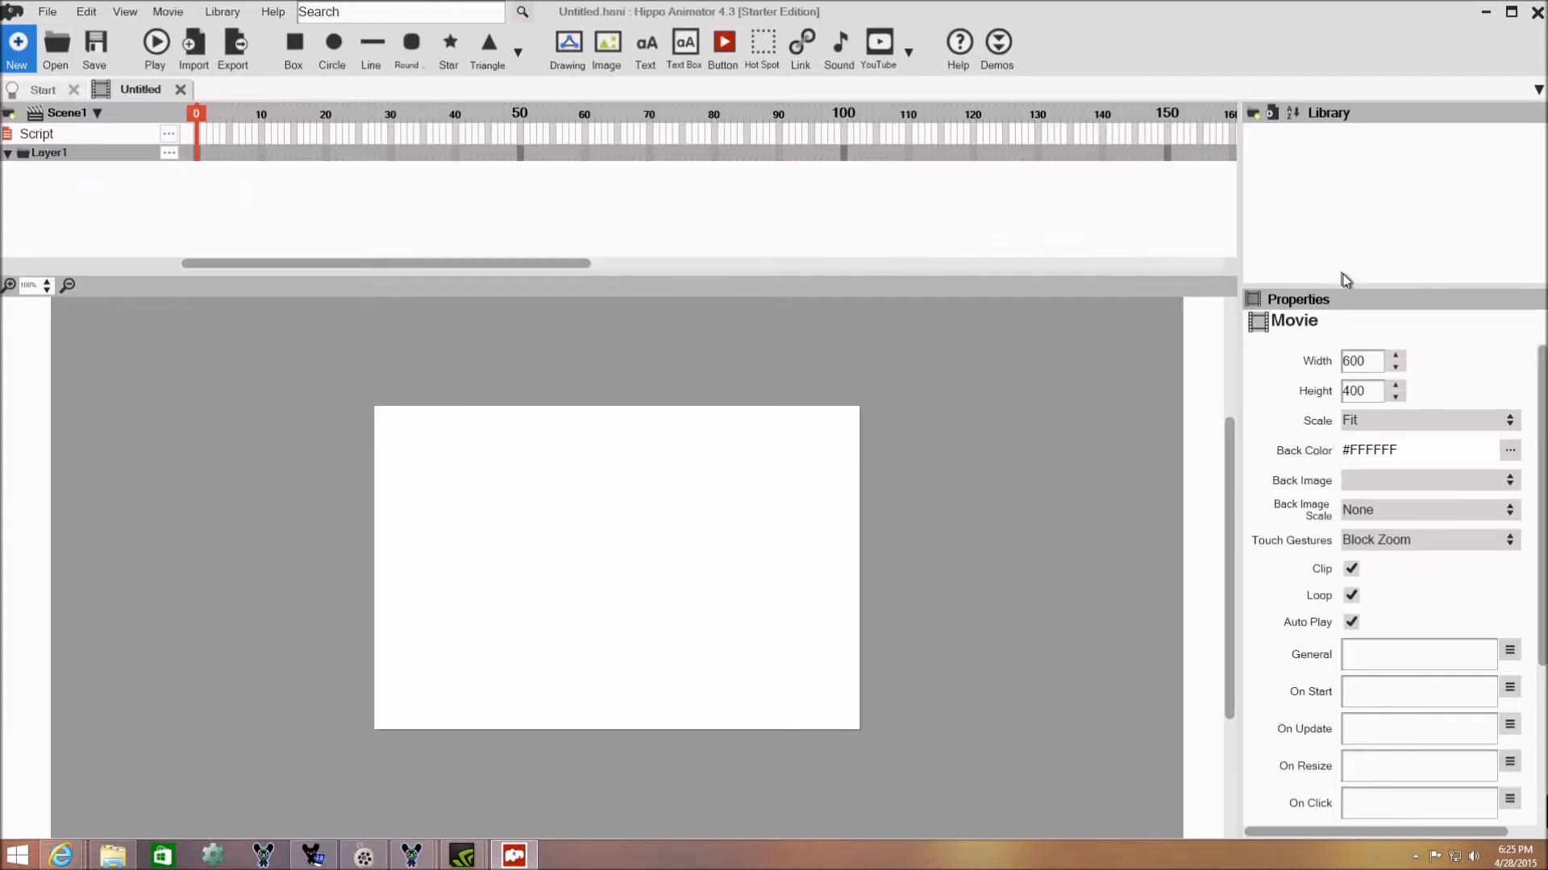
# Step: Set the movie size to 1280 by 720 pixels and turn off looping
pyautogui.moveTo(1371, 361); pyautogui.dragTo(1351, 361)
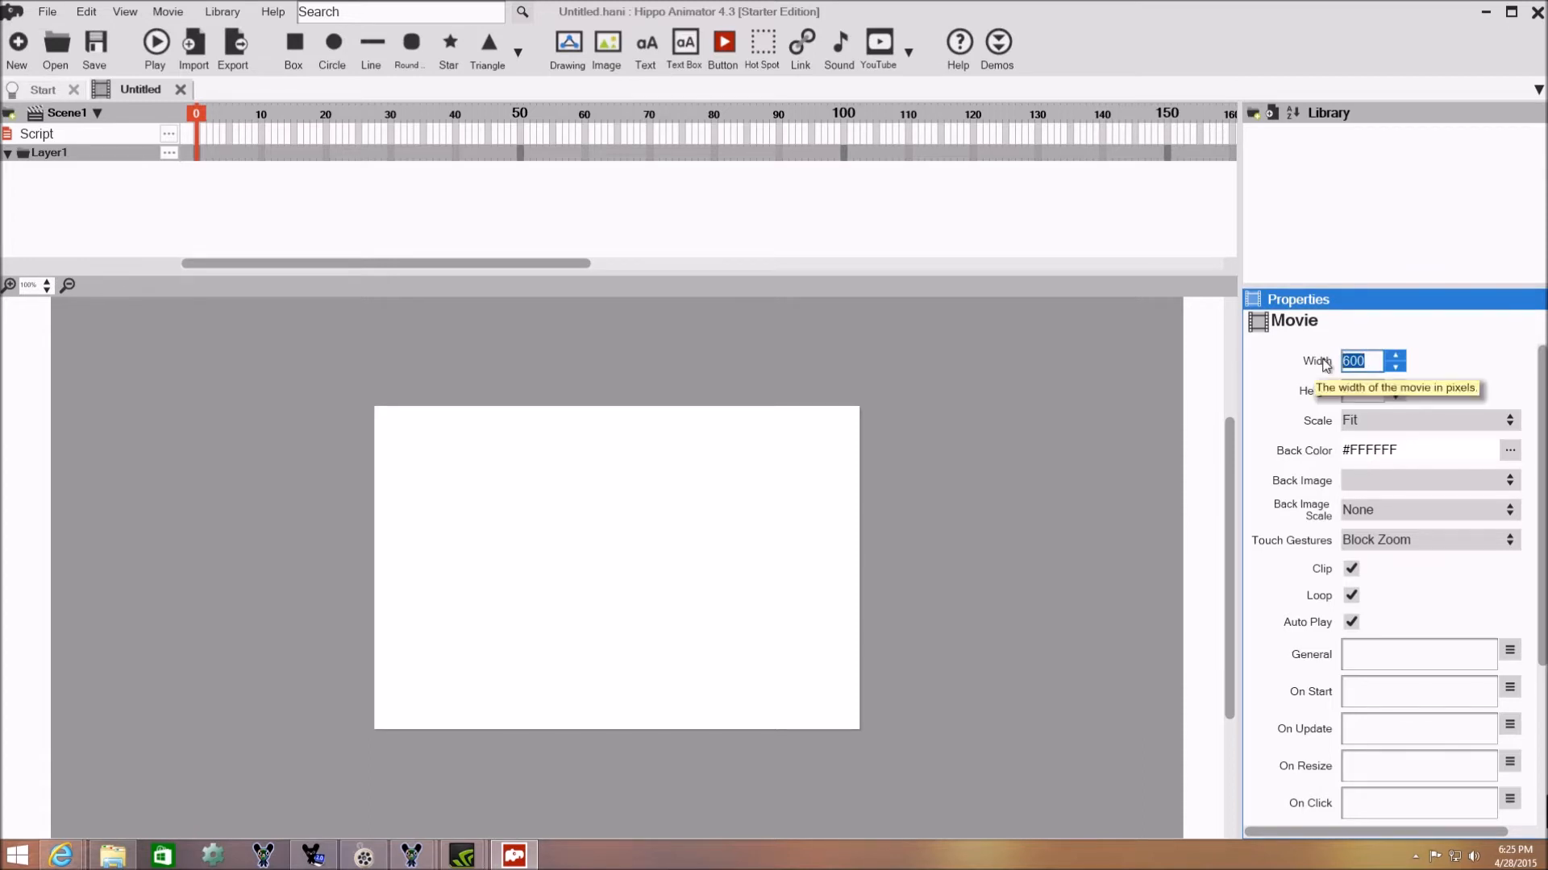
pyautogui.write('12')
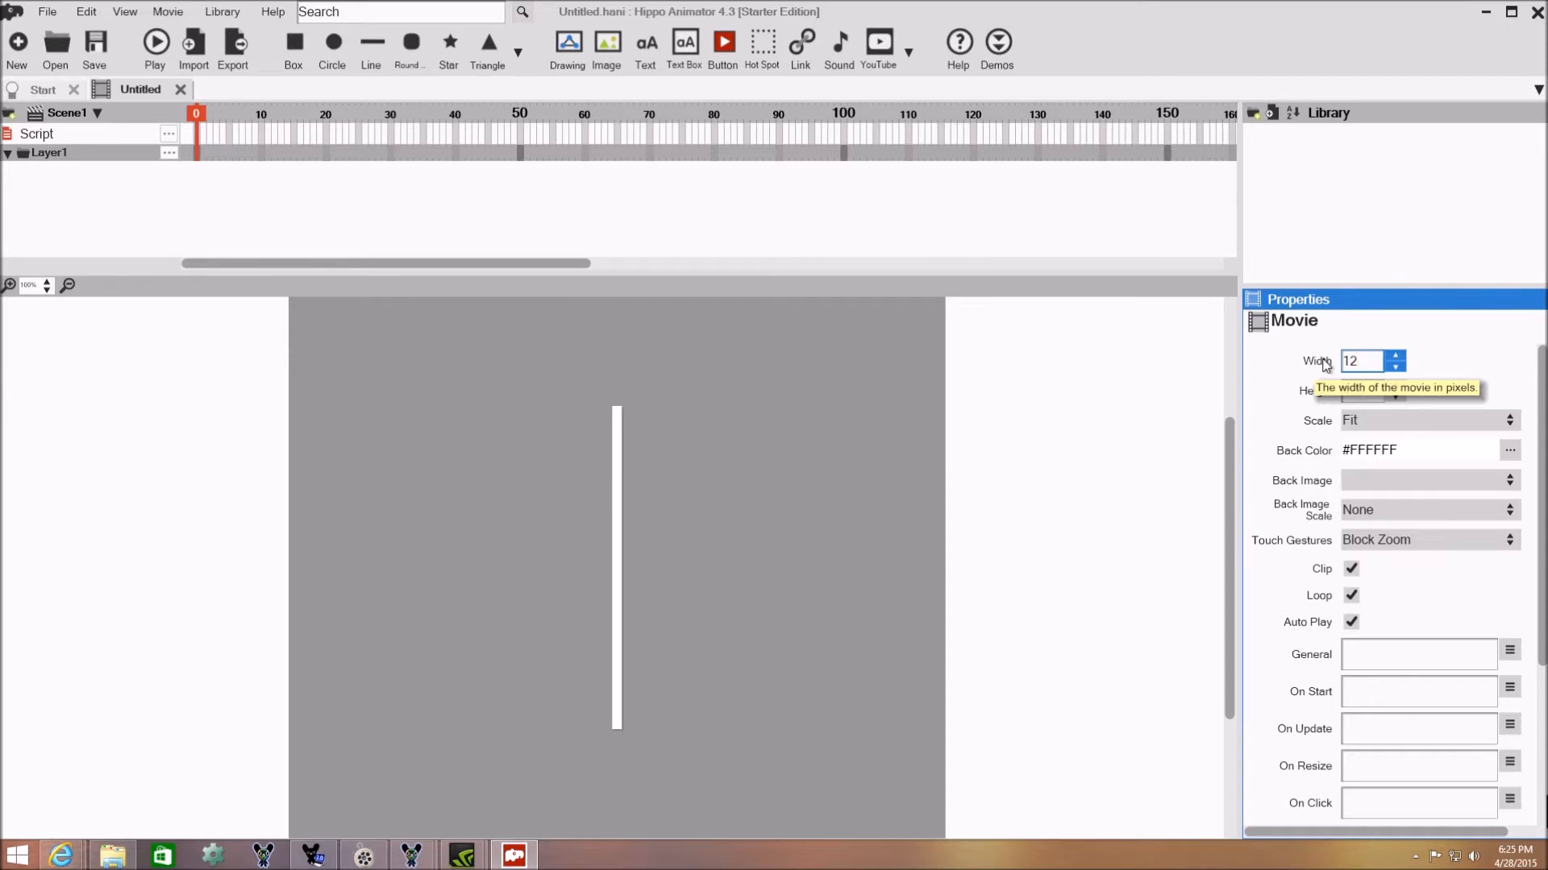
pyautogui.write('80')
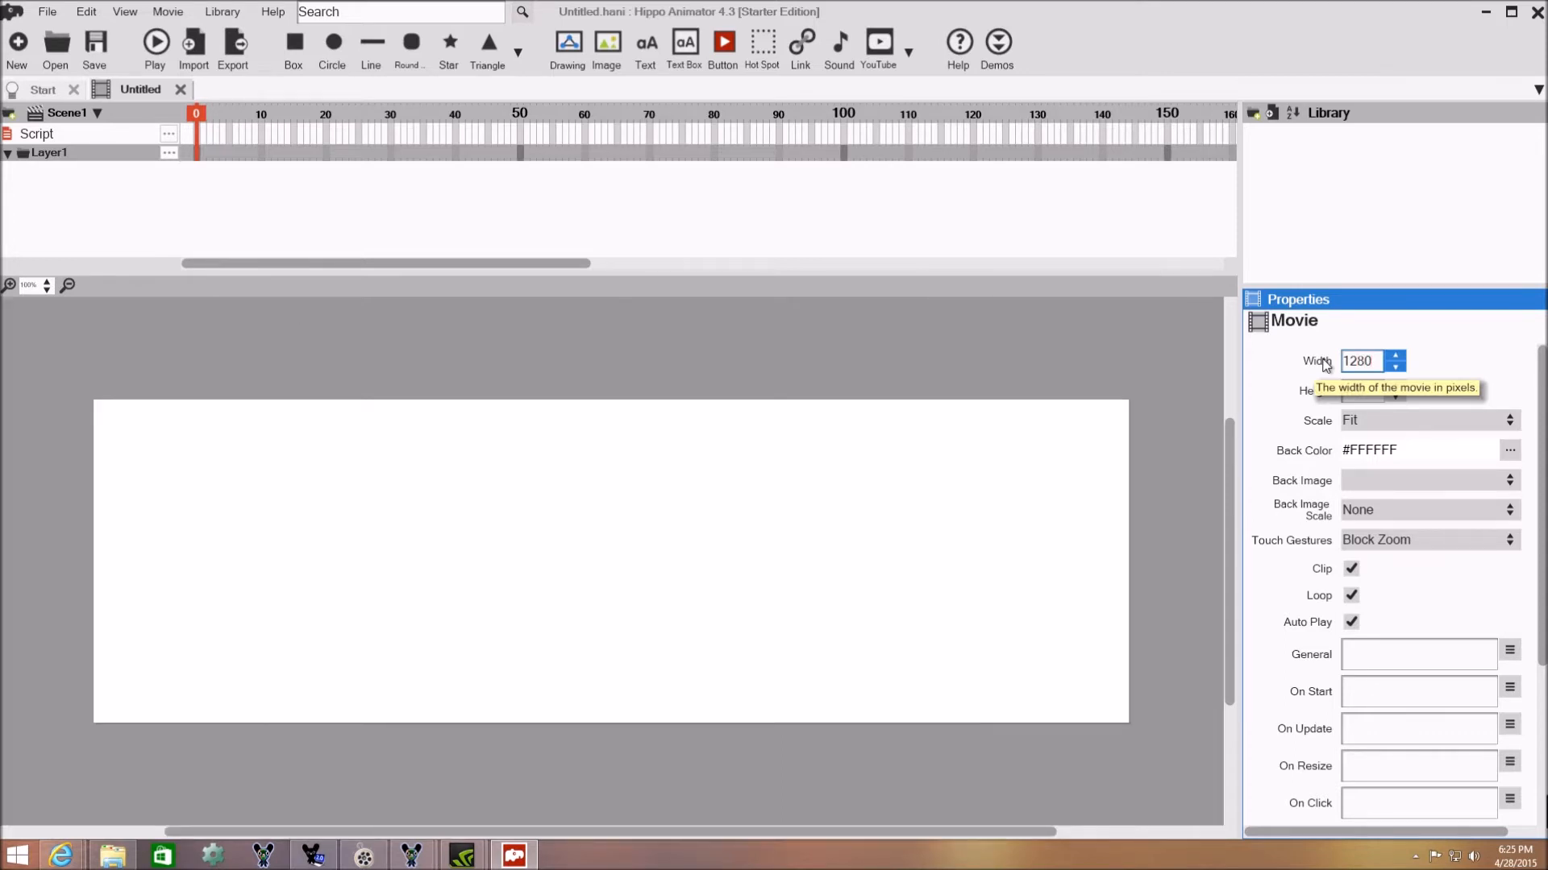
pyautogui.press('Tab')
pyautogui.write('720')
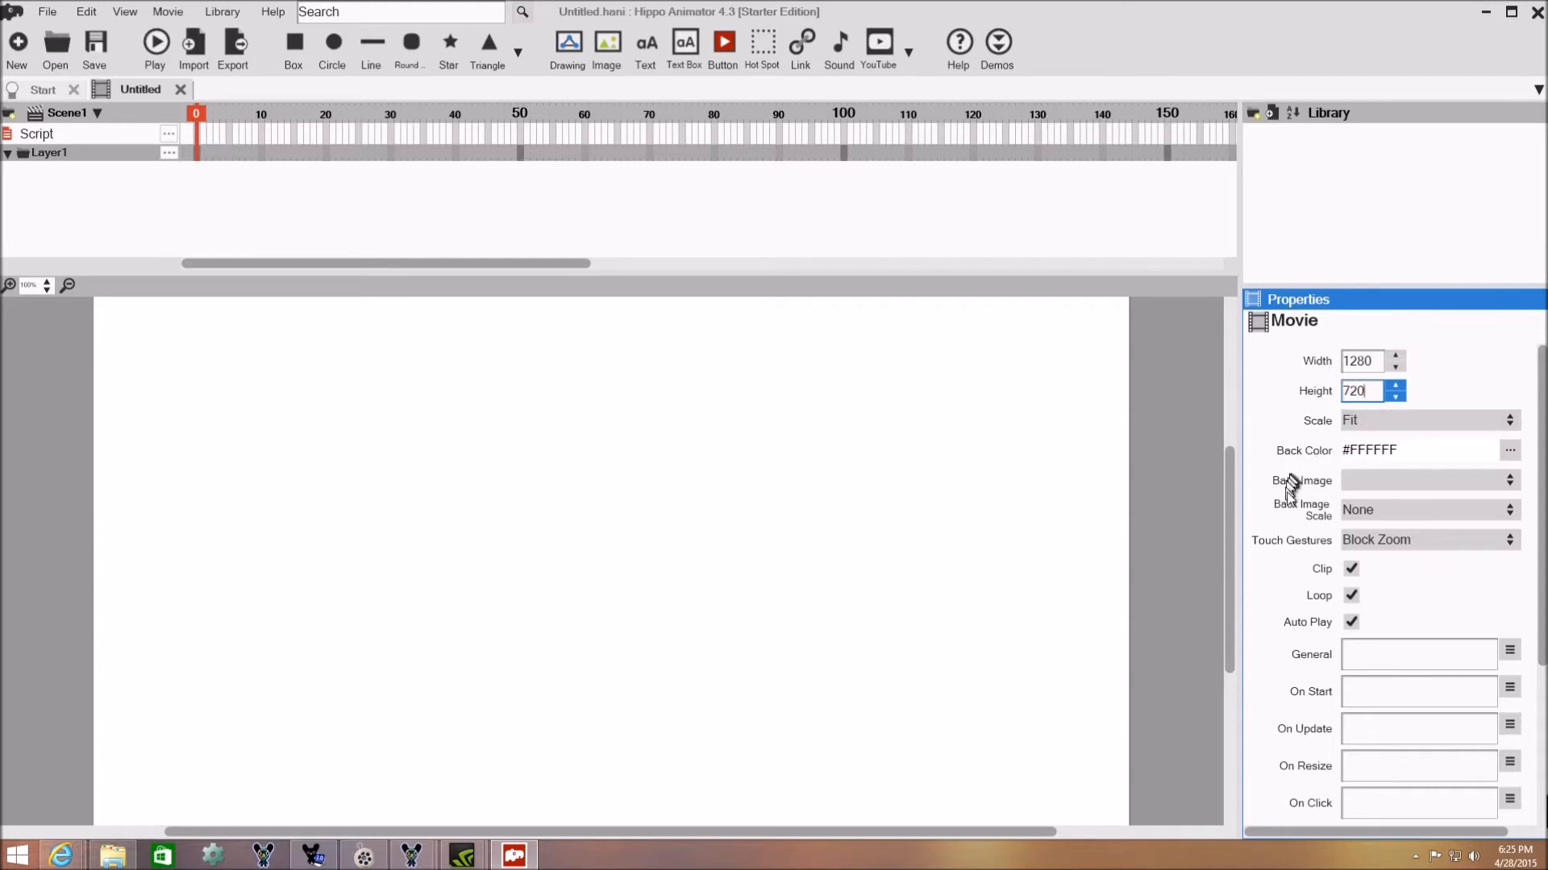
pyautogui.click(1350, 597)
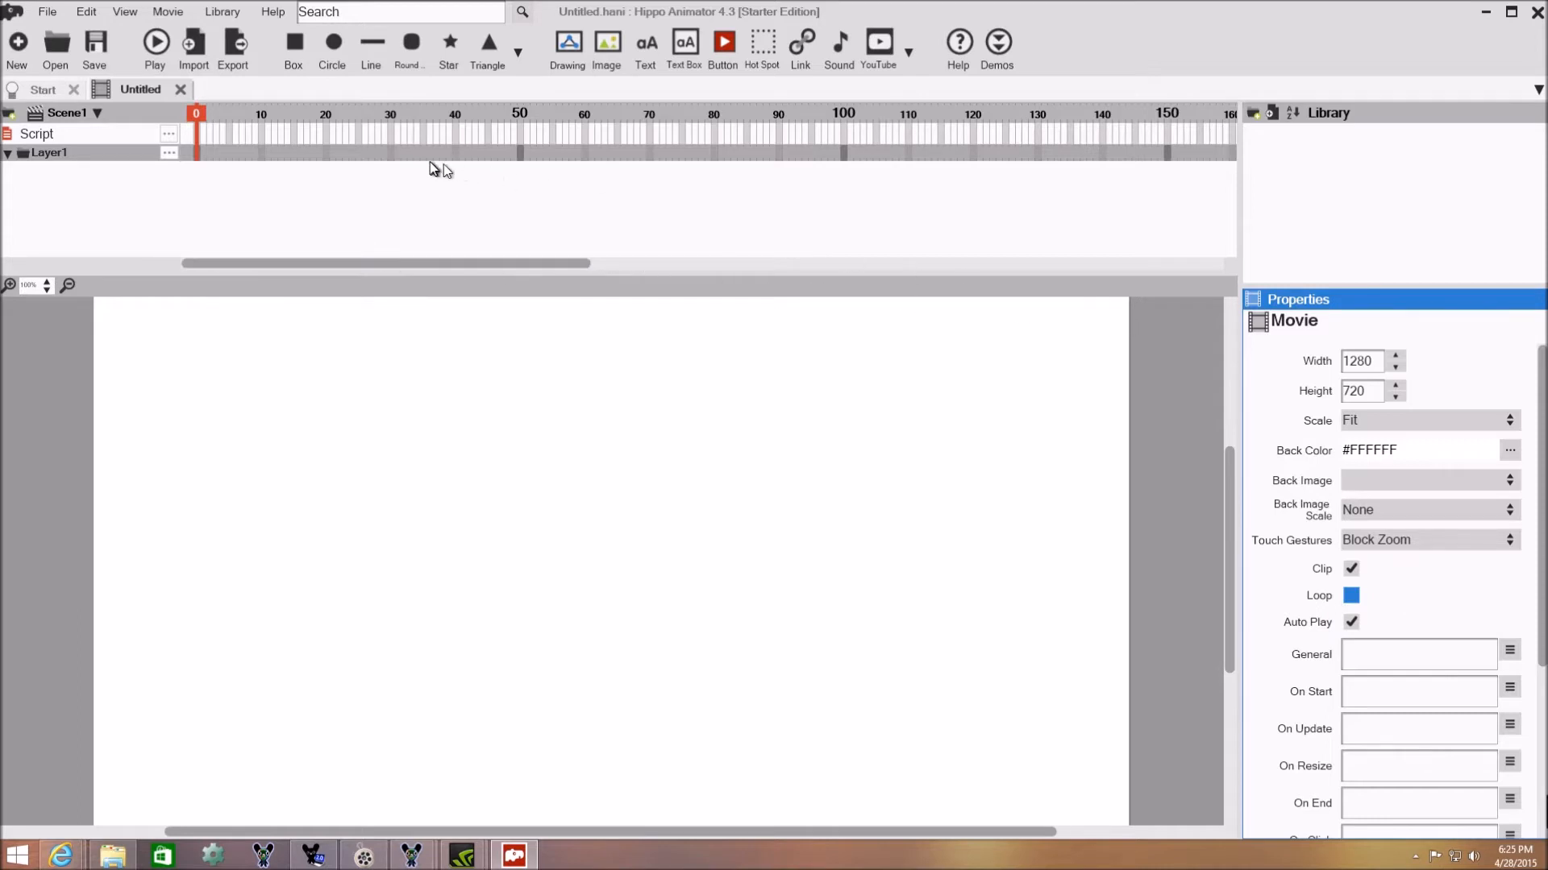
# Step: Save the movie in the Hippo Animator Export folder, named with the author's first name followed by "Demo"
pyautogui.click(95, 50)
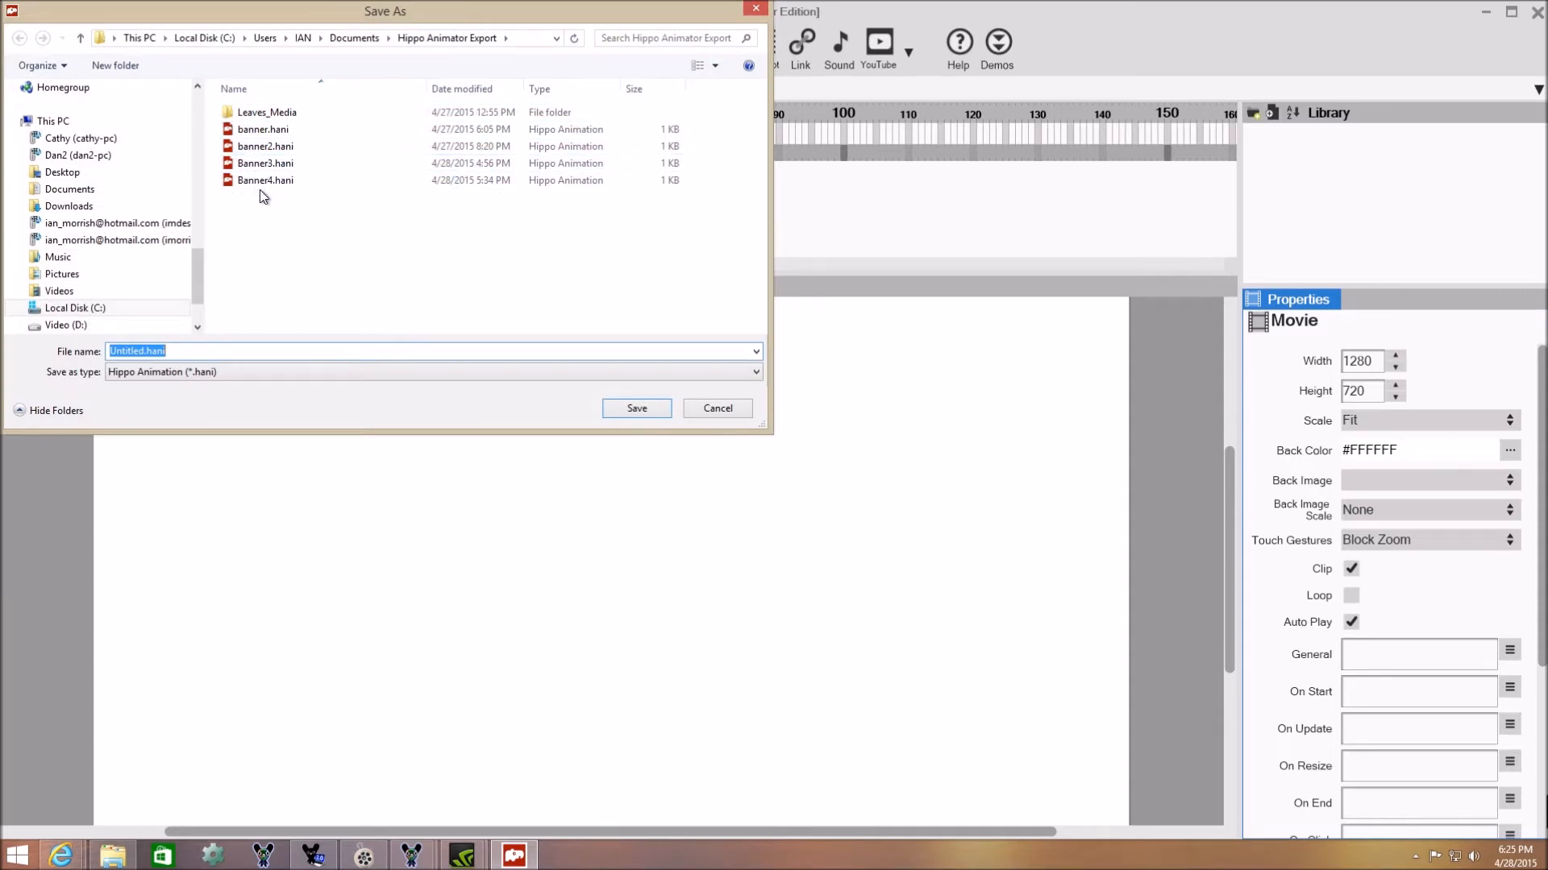
pyautogui.press('BackSpace')
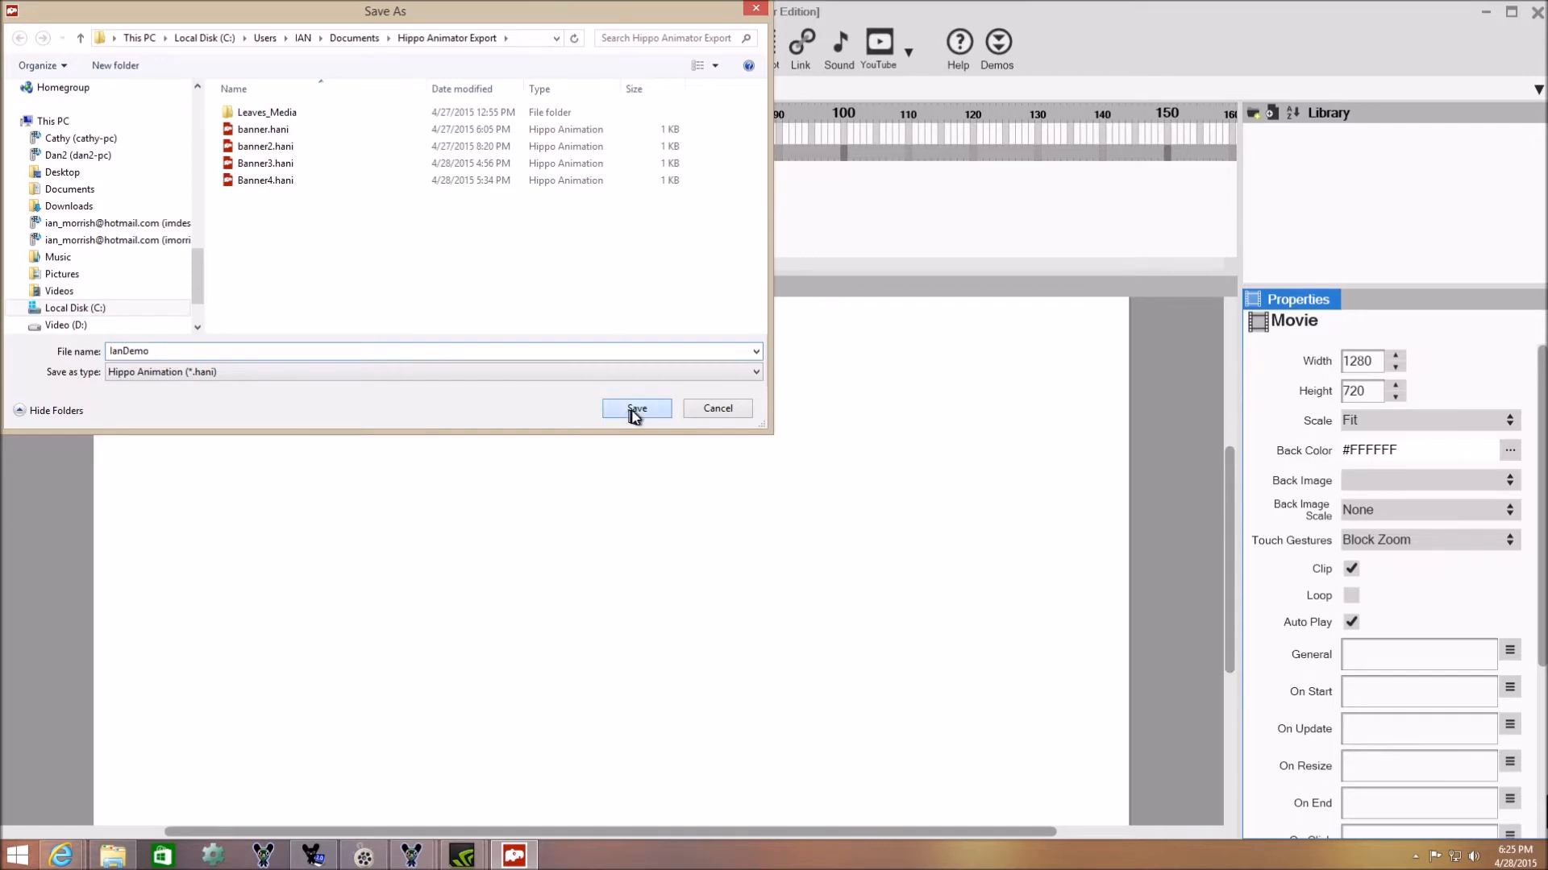
pyautogui.click(636, 408)
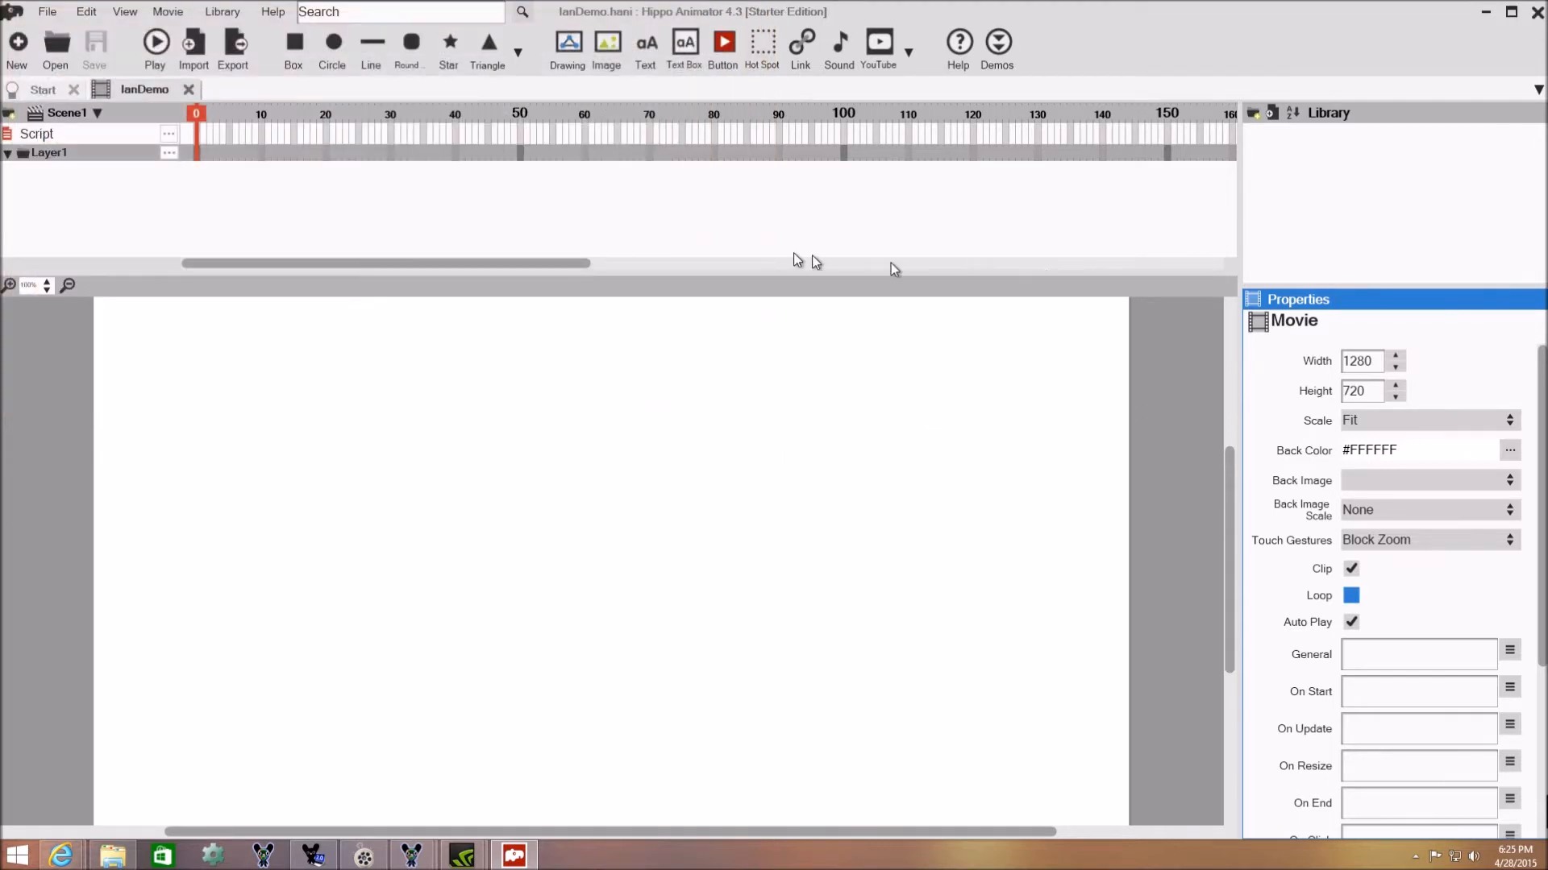
# Step: Create a solid box in the library and add it to the timeline at frame 0
pyautogui.click(295, 44)
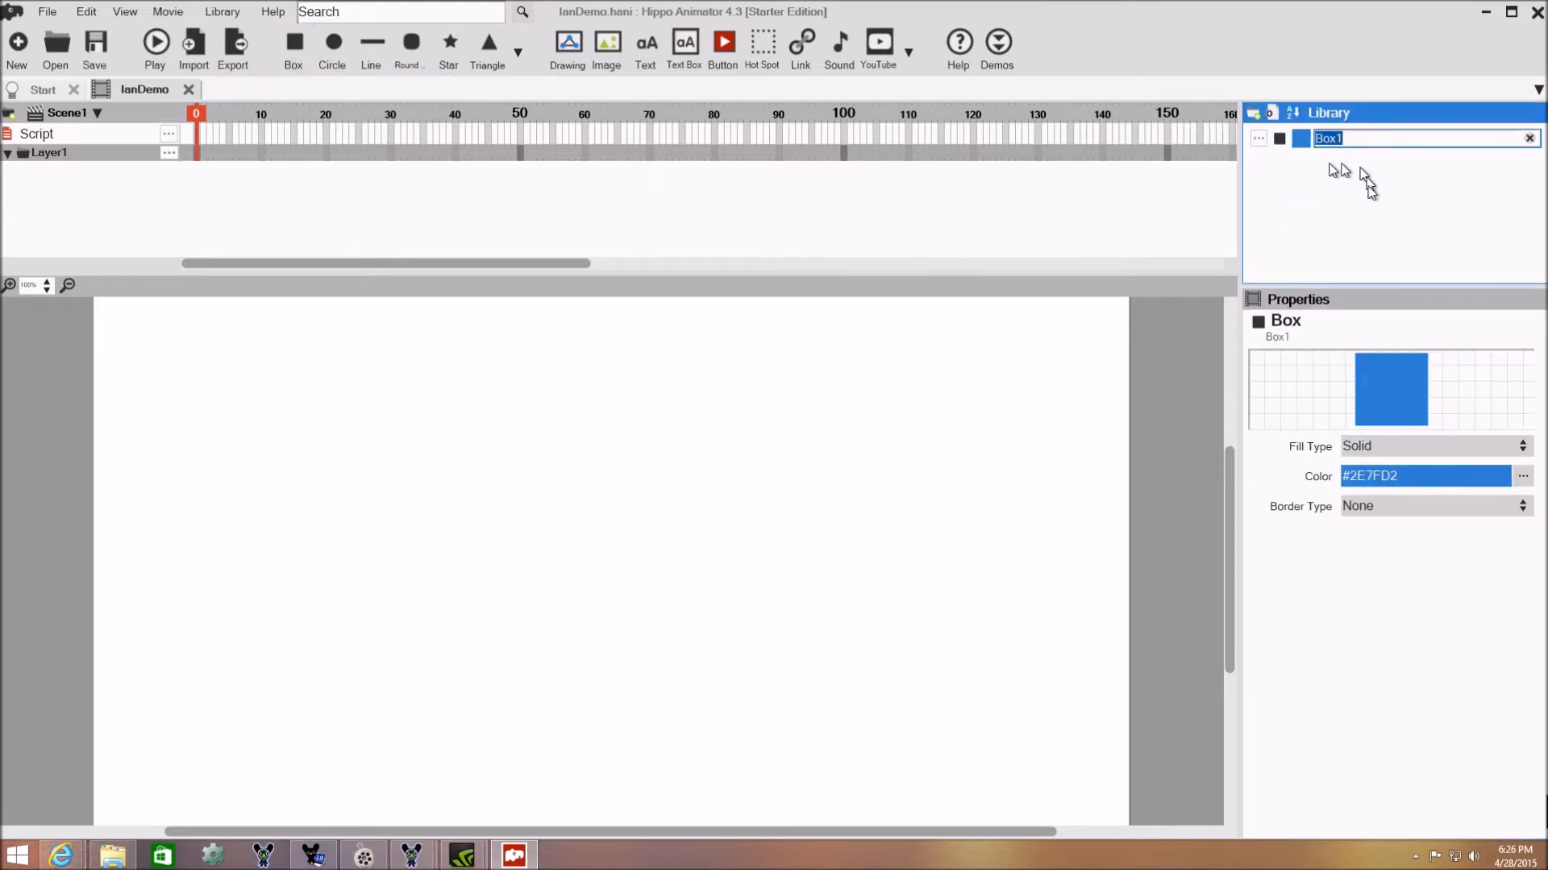
pyautogui.click(1271, 142)
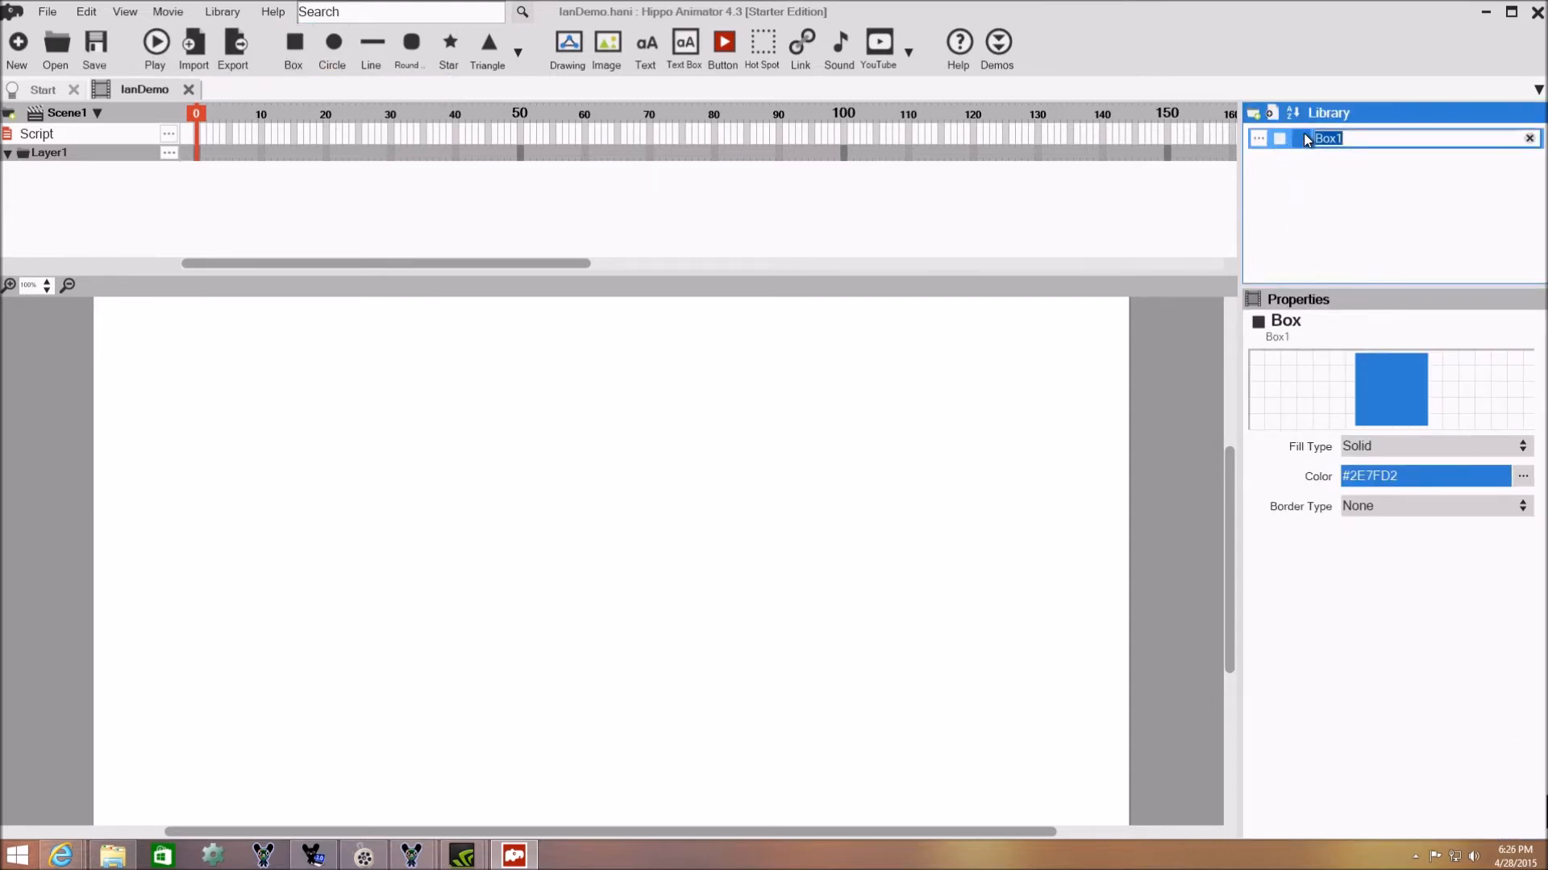
pyautogui.rightClick(1306, 137)
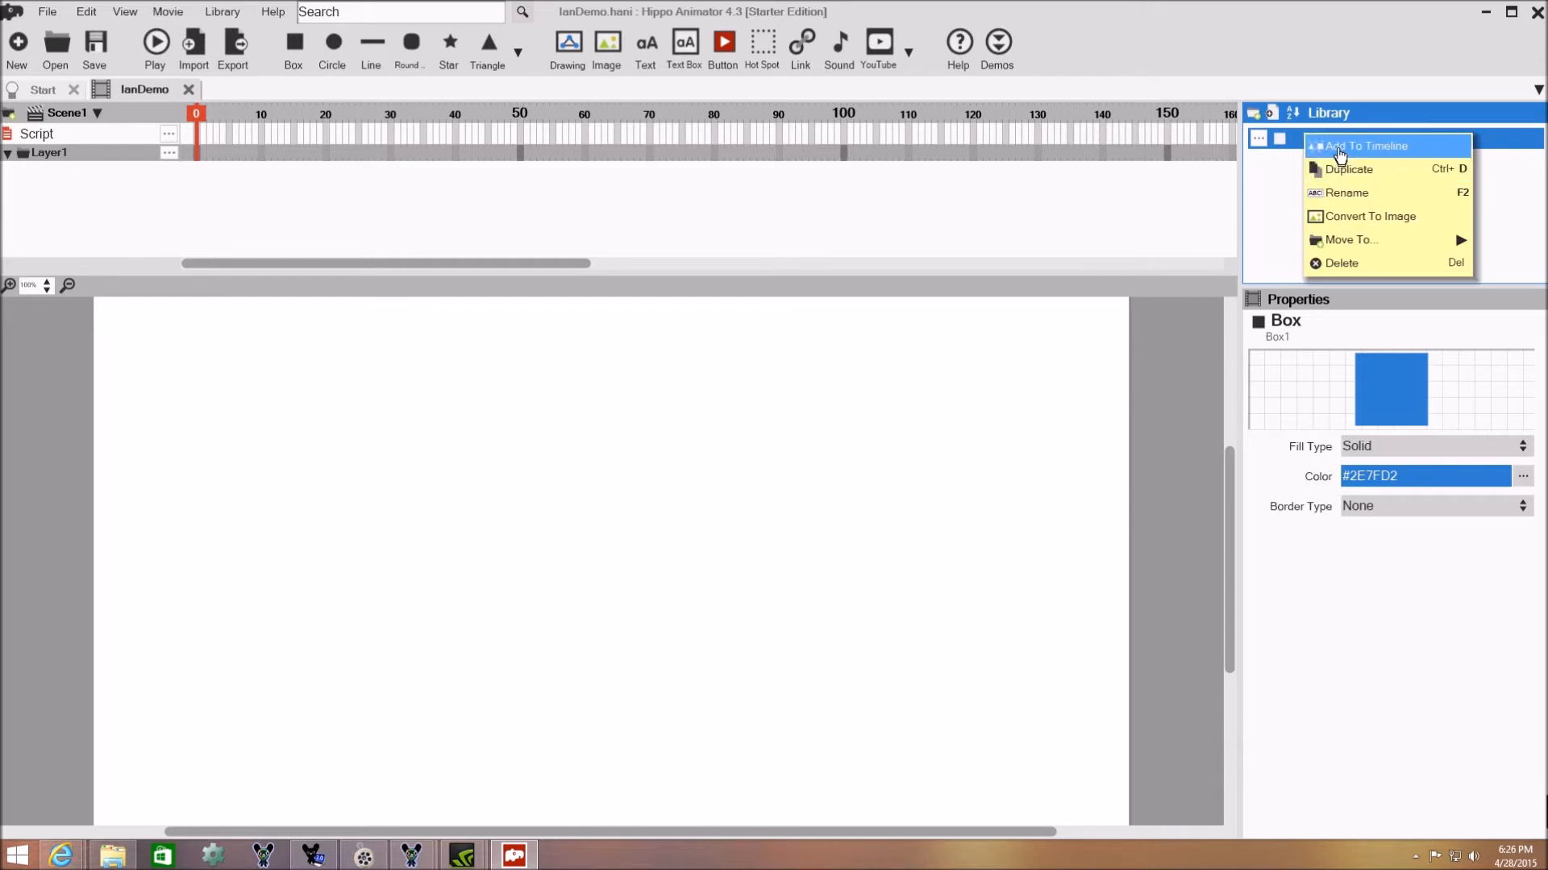
pyautogui.click(1342, 145)
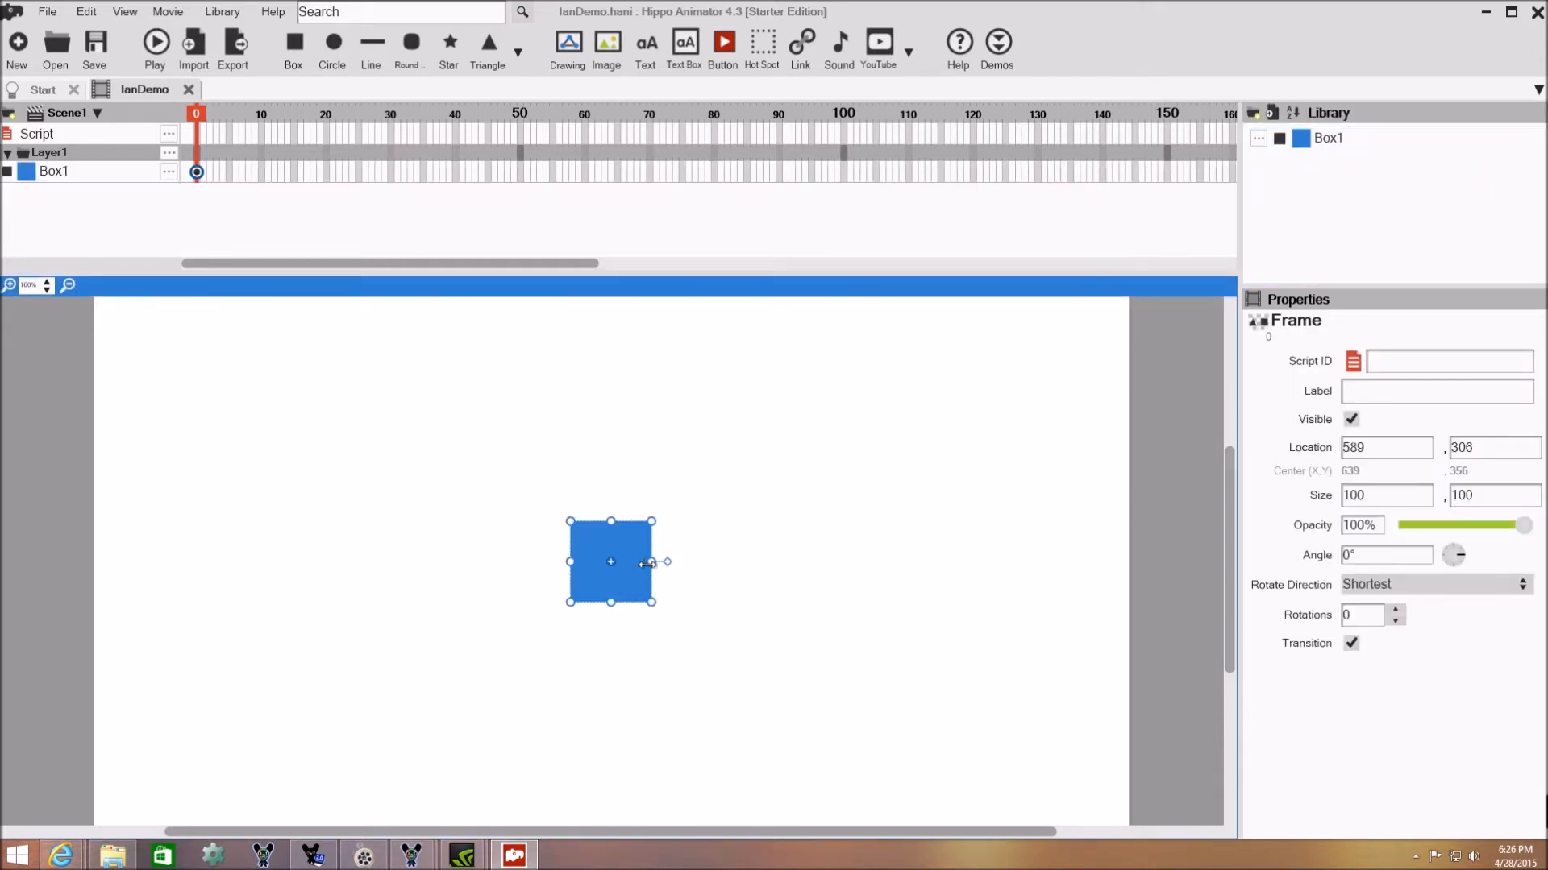
# Step: Widen the box to about 623 by 100 pixels and move it off the stage's left edge to about -637, 560
pyautogui.moveTo(651, 562); pyautogui.dragTo(1074, 562)
pyautogui.moveTo(798, 566); pyautogui.dragTo(355, 752)
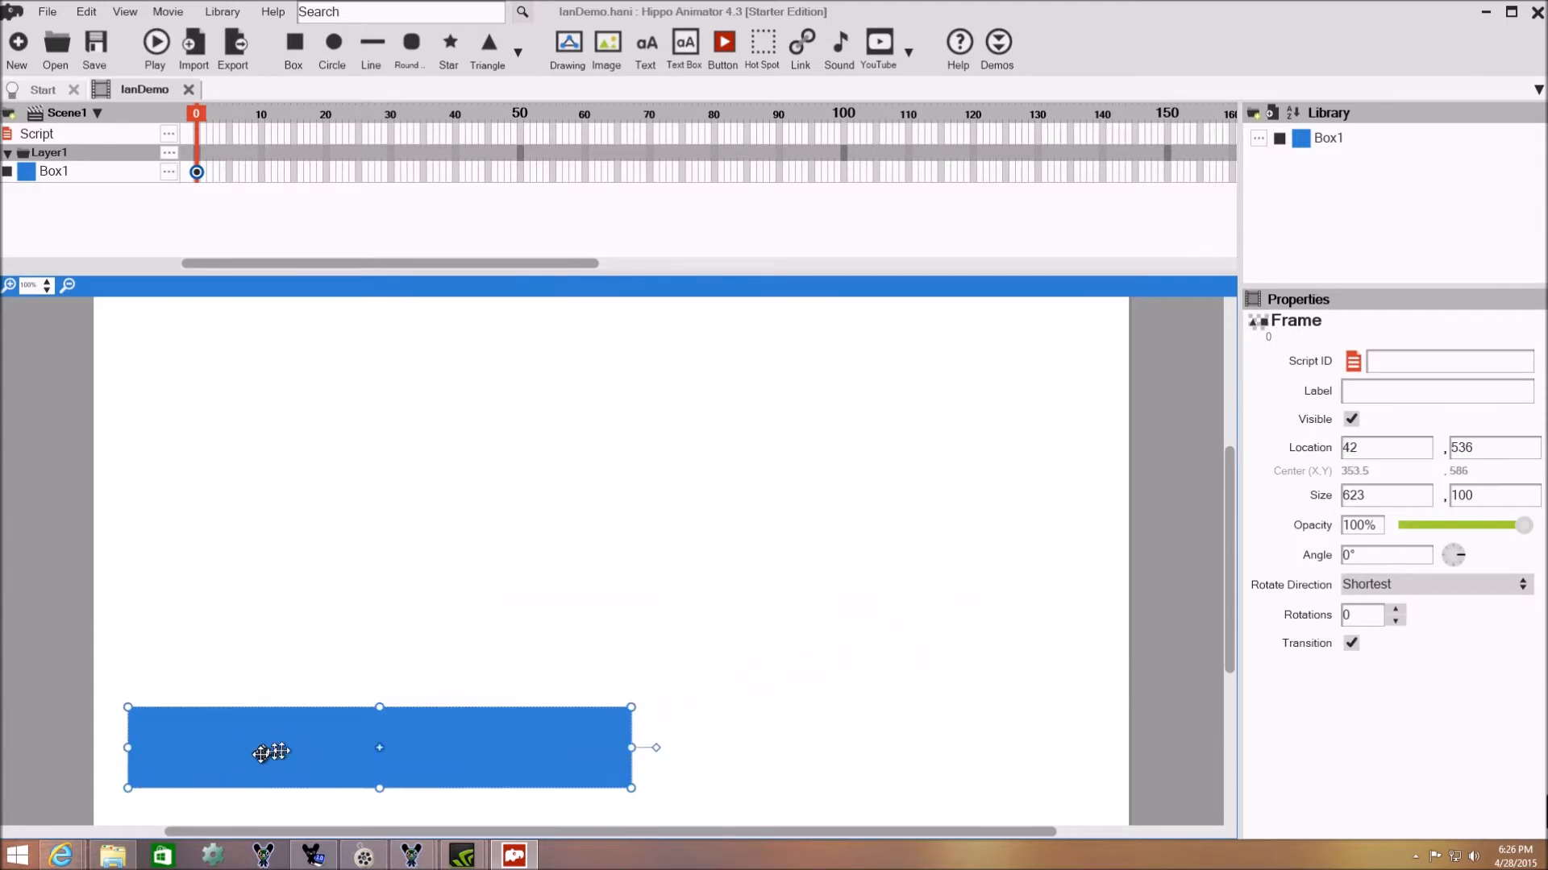
pyautogui.moveTo(1227, 598); pyautogui.dragTo(1246, 672)
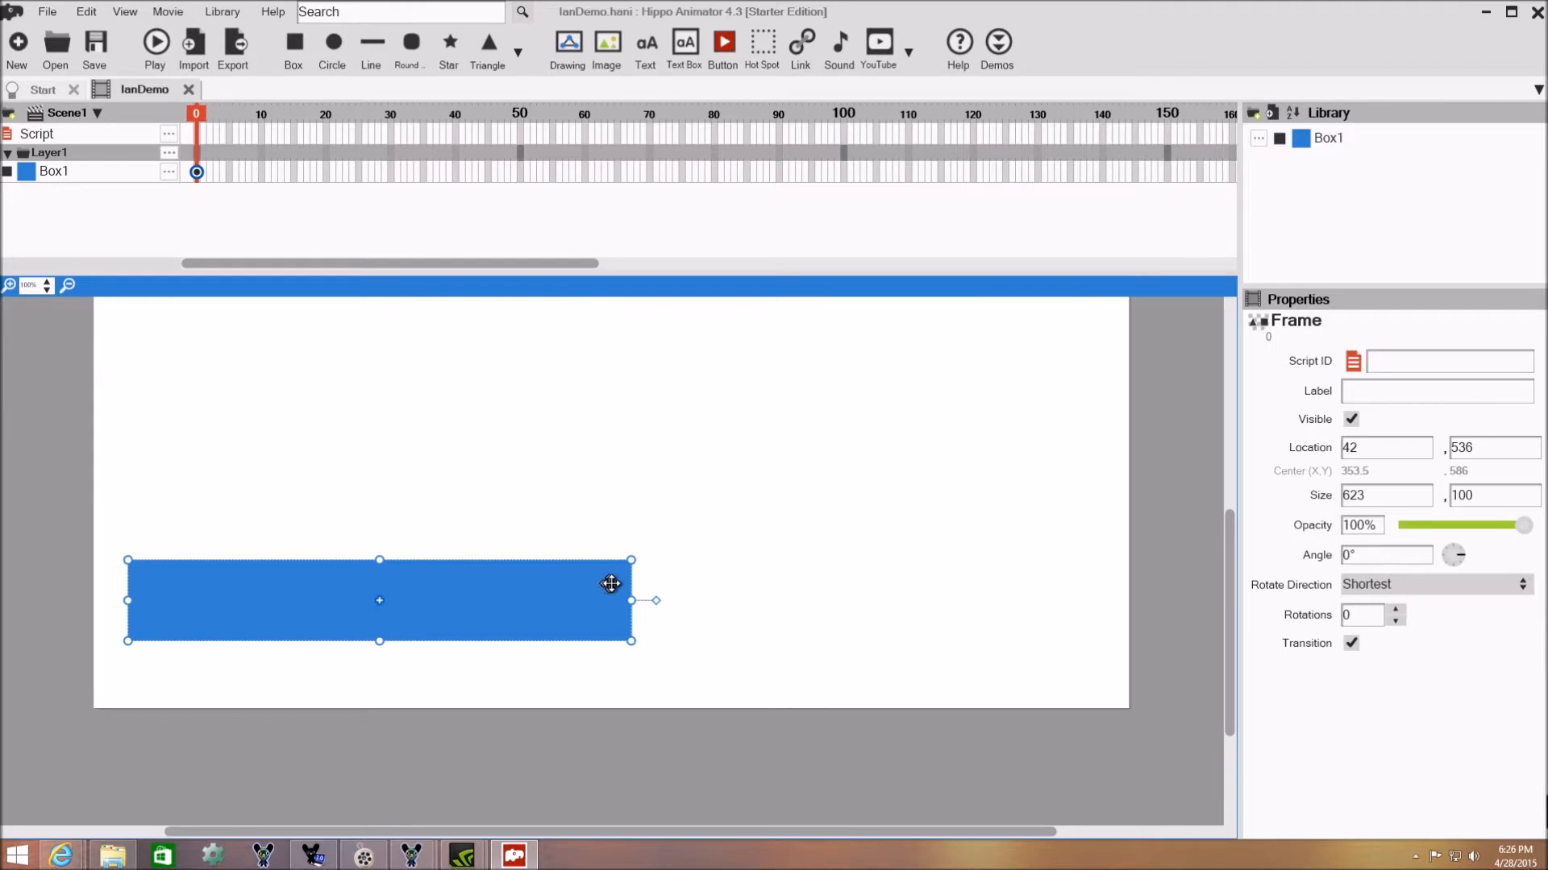
pyautogui.moveTo(612, 583); pyautogui.dragTo(60, 599)
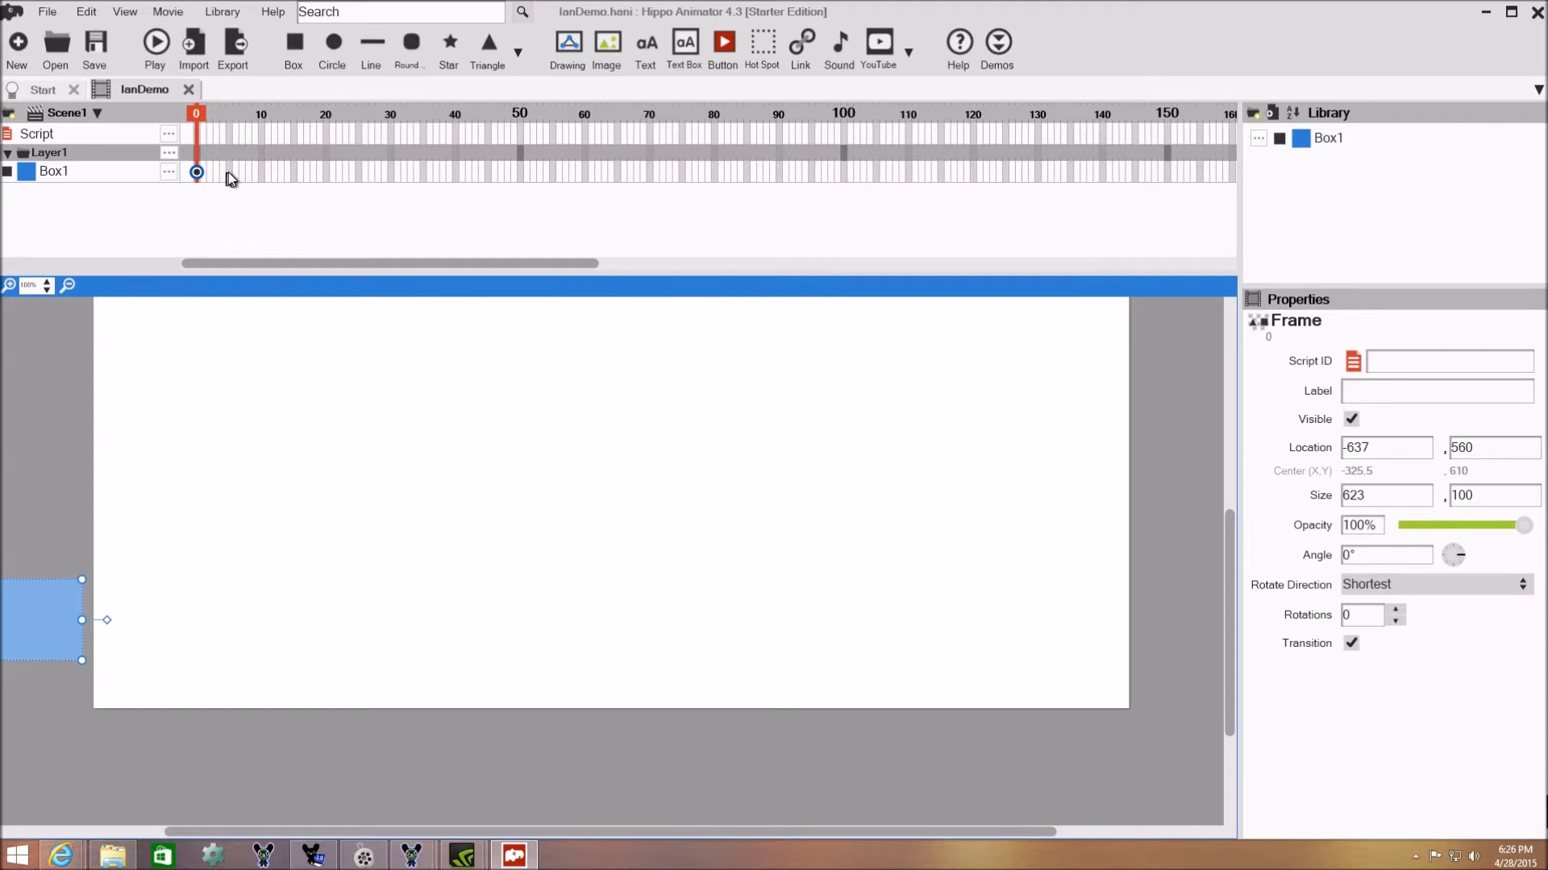
# Step: Add a keyframe for the box at frame 15 and slide it onto the stage to about 134, 560
pyautogui.rightClick(292, 173)
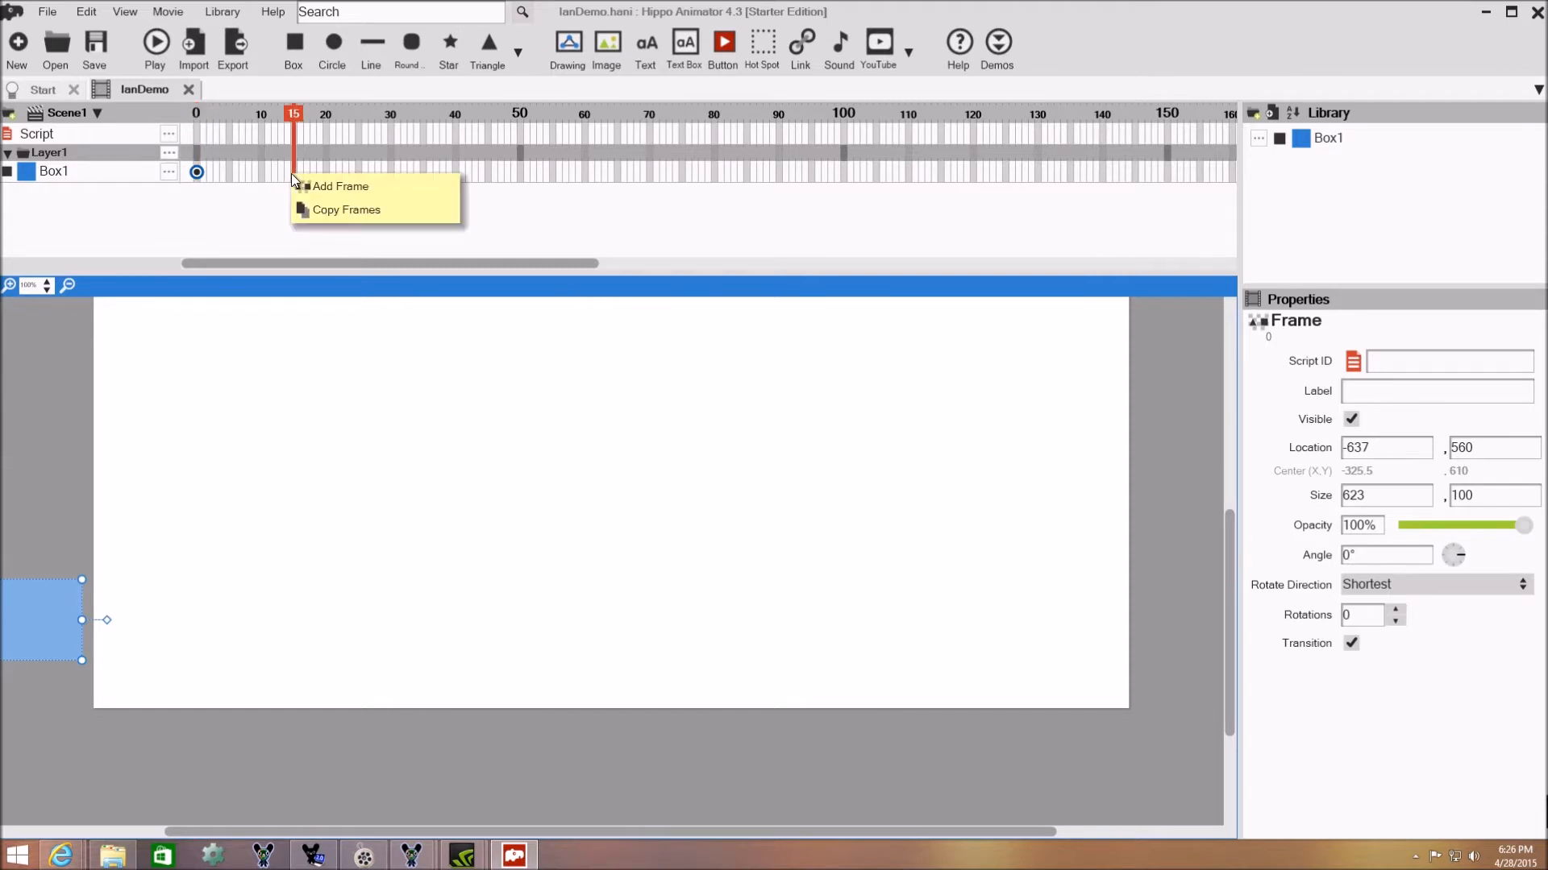
pyautogui.click(326, 187)
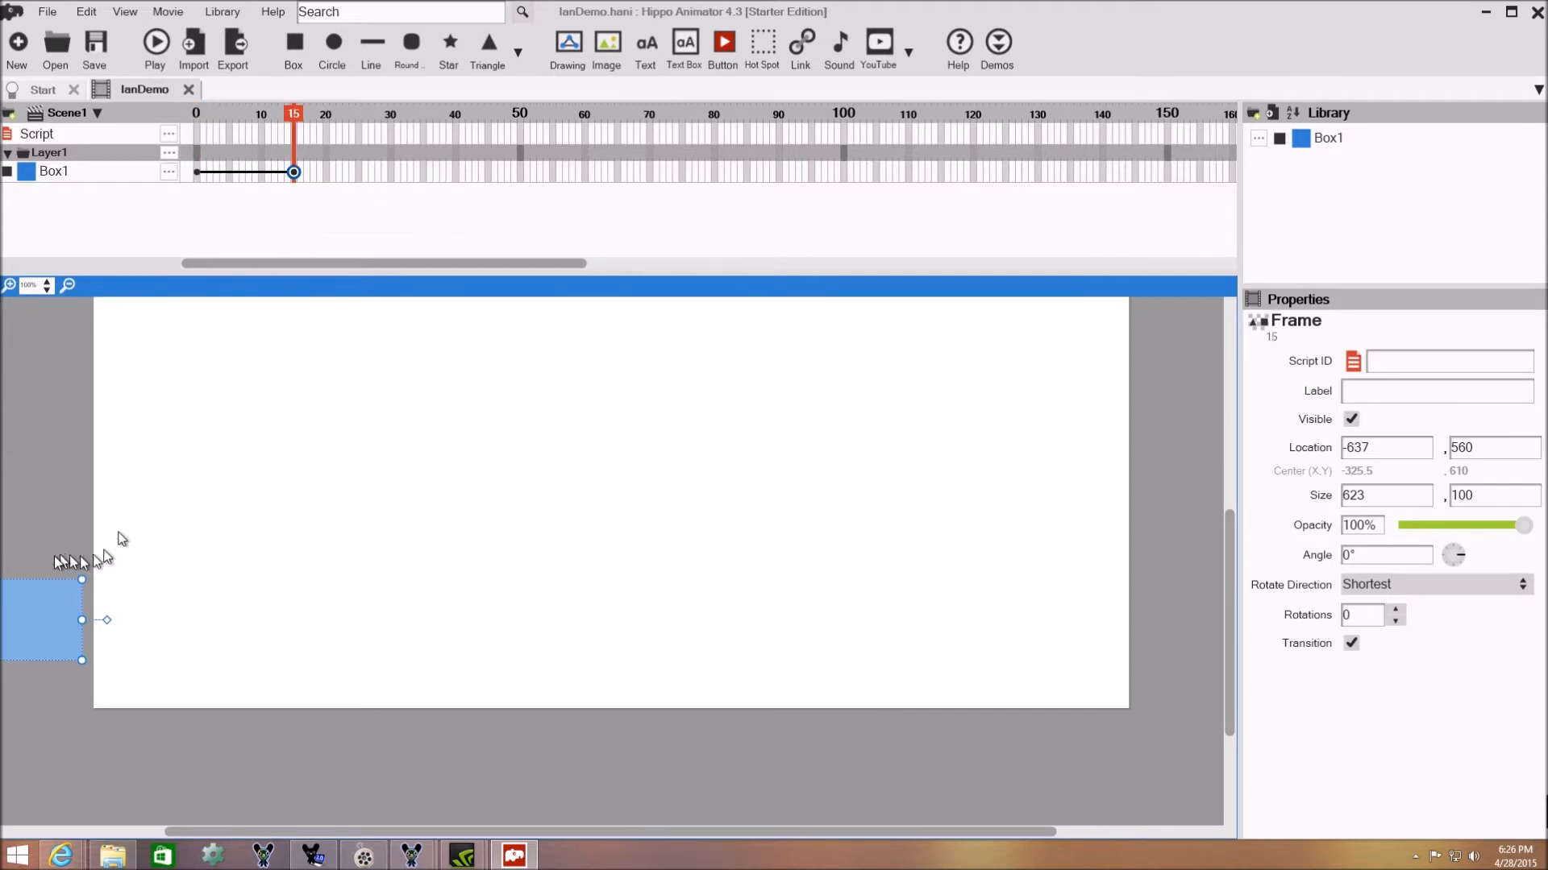
pyautogui.moveTo(36, 608); pyautogui.dragTo(659, 611)
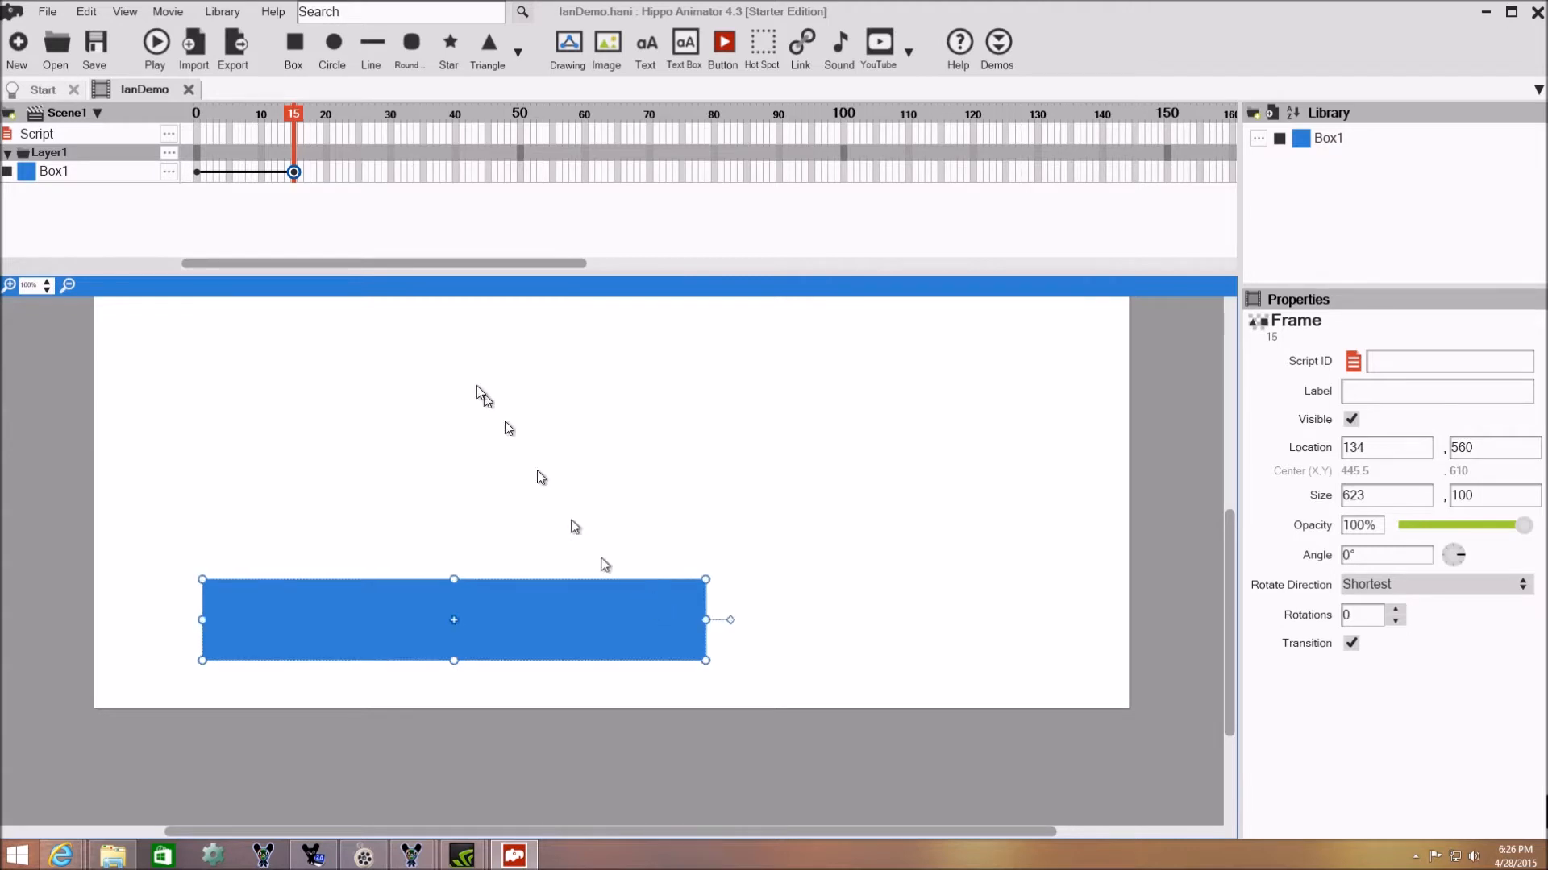
# Step: Add a keyframe for the box at frame 20 and shift it back left to about 62, 560
pyautogui.rightClick(326, 175)
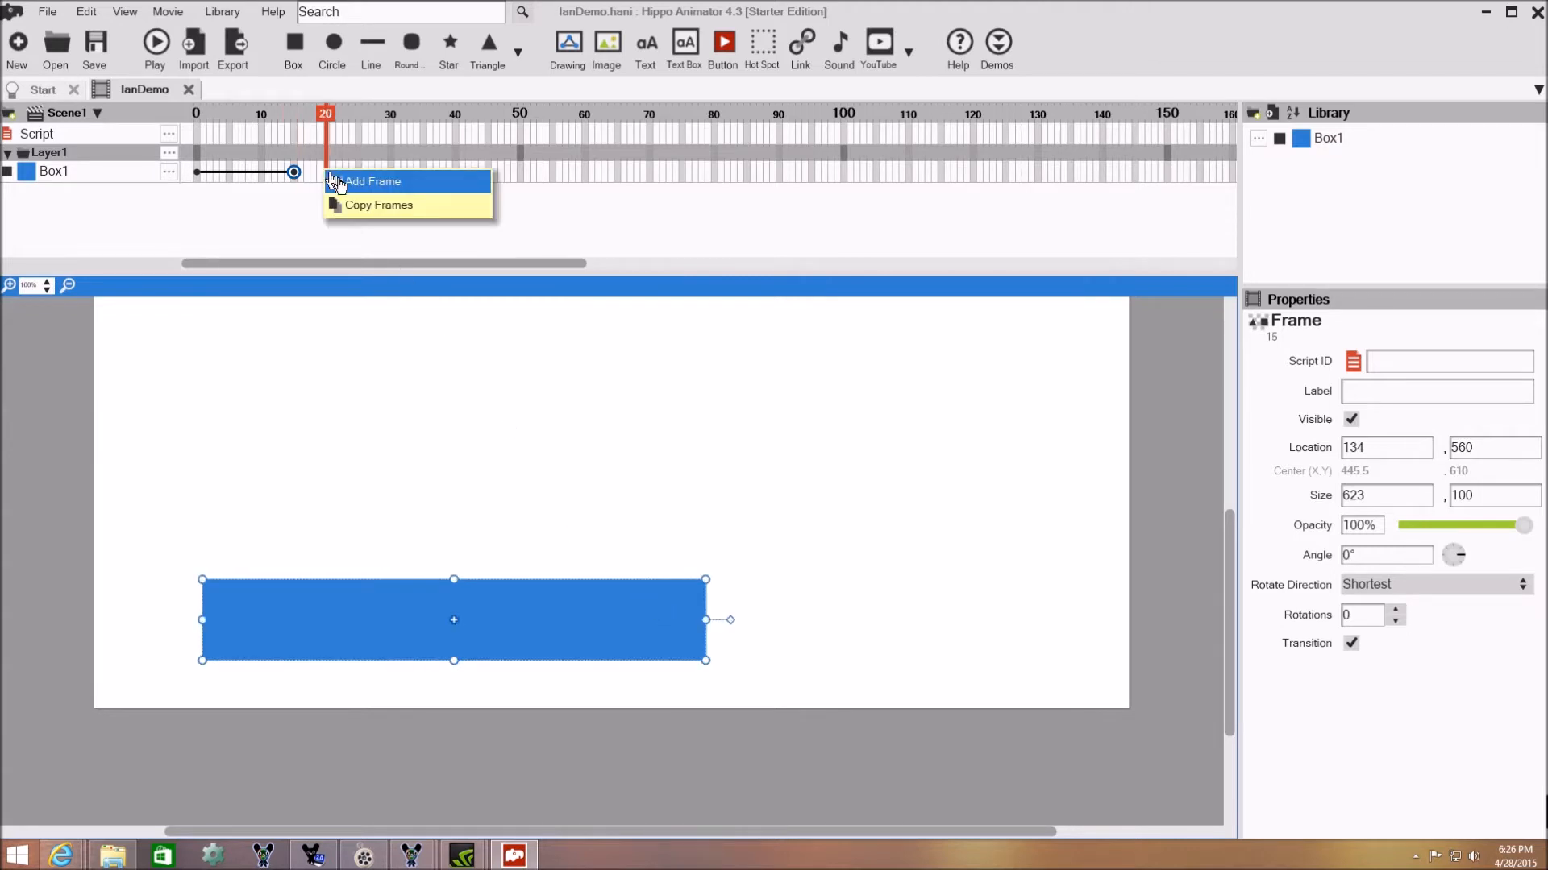
pyautogui.click(336, 182)
pyautogui.moveTo(421, 629); pyautogui.dragTo(359, 626)
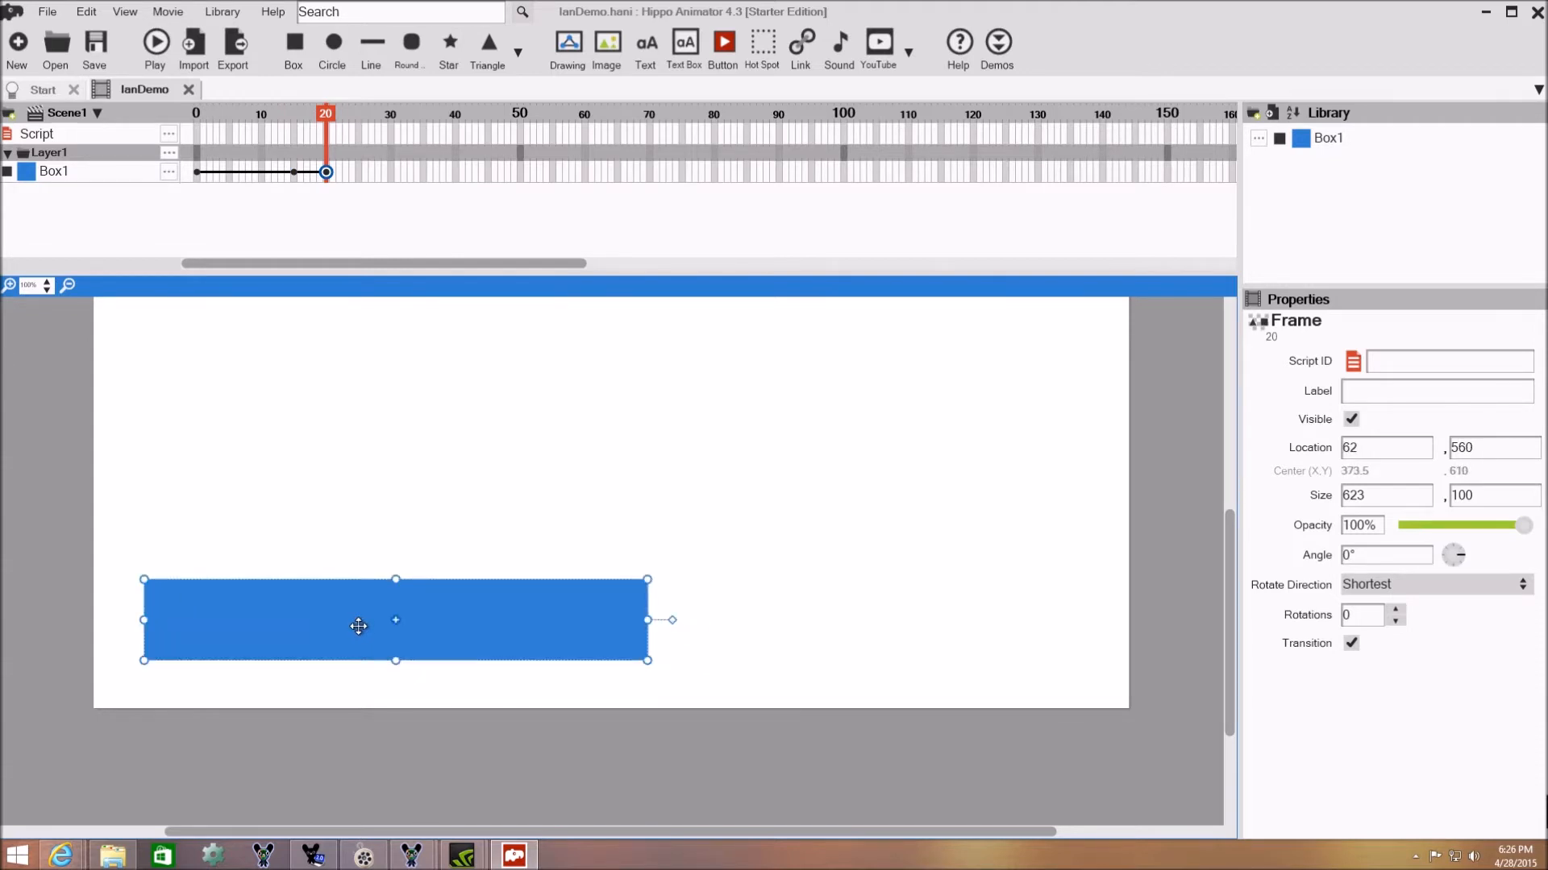
# Step: Add a hold keyframe for the box at frame 45 and one at frame 50 with the box moved off-stage to about -631, 560
pyautogui.rightClick(492, 176)
pyautogui.click(504, 182)
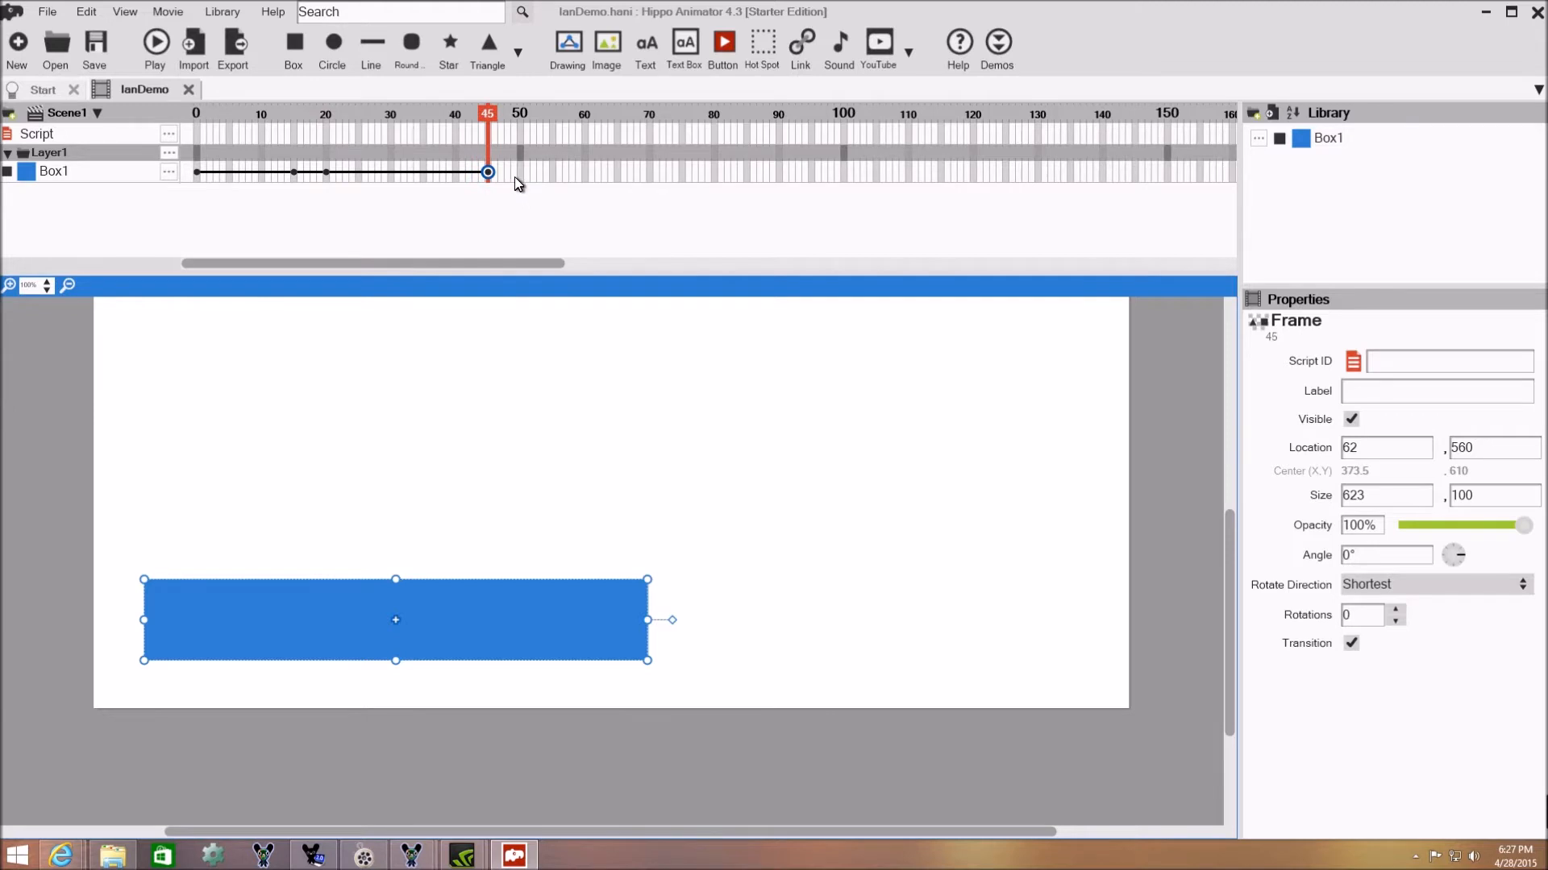
pyautogui.rightClick(525, 178)
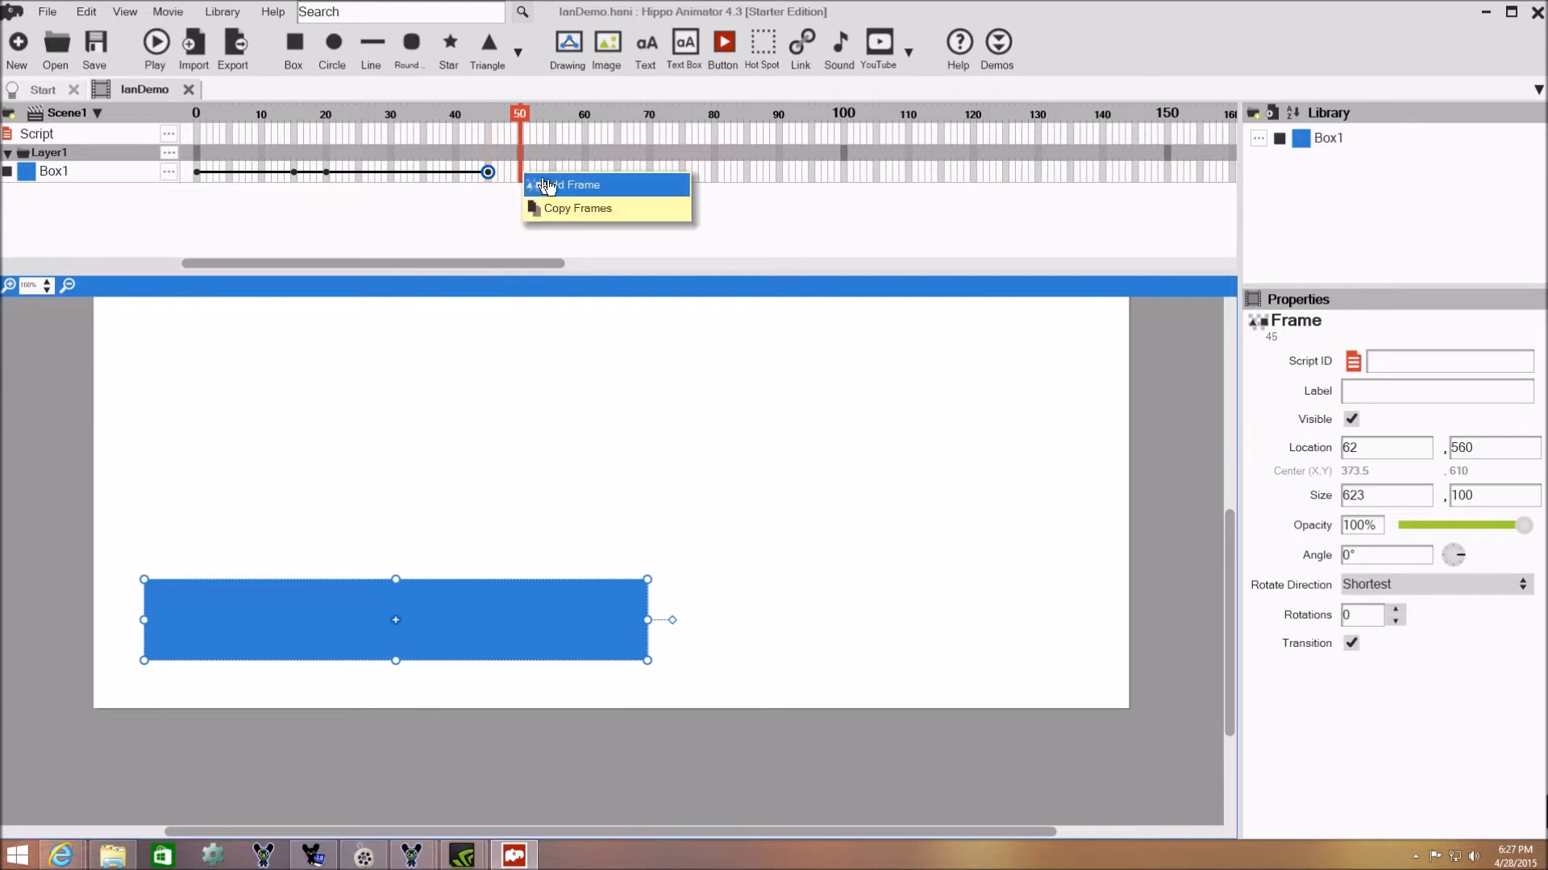
pyautogui.click(573, 186)
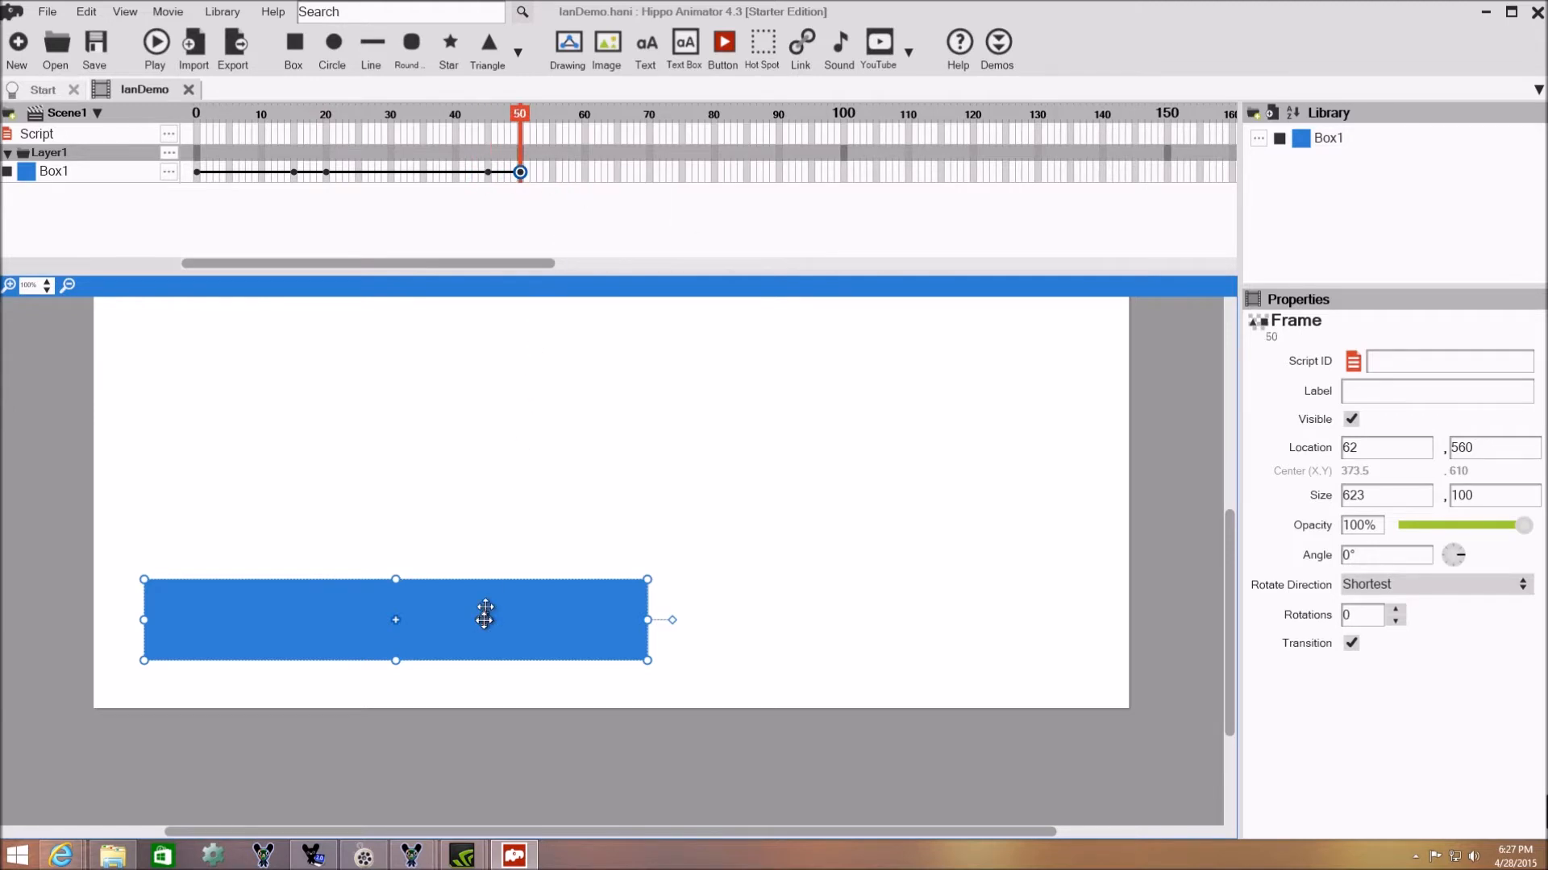
pyautogui.moveTo(528, 624); pyautogui.dragTo(20, 629)
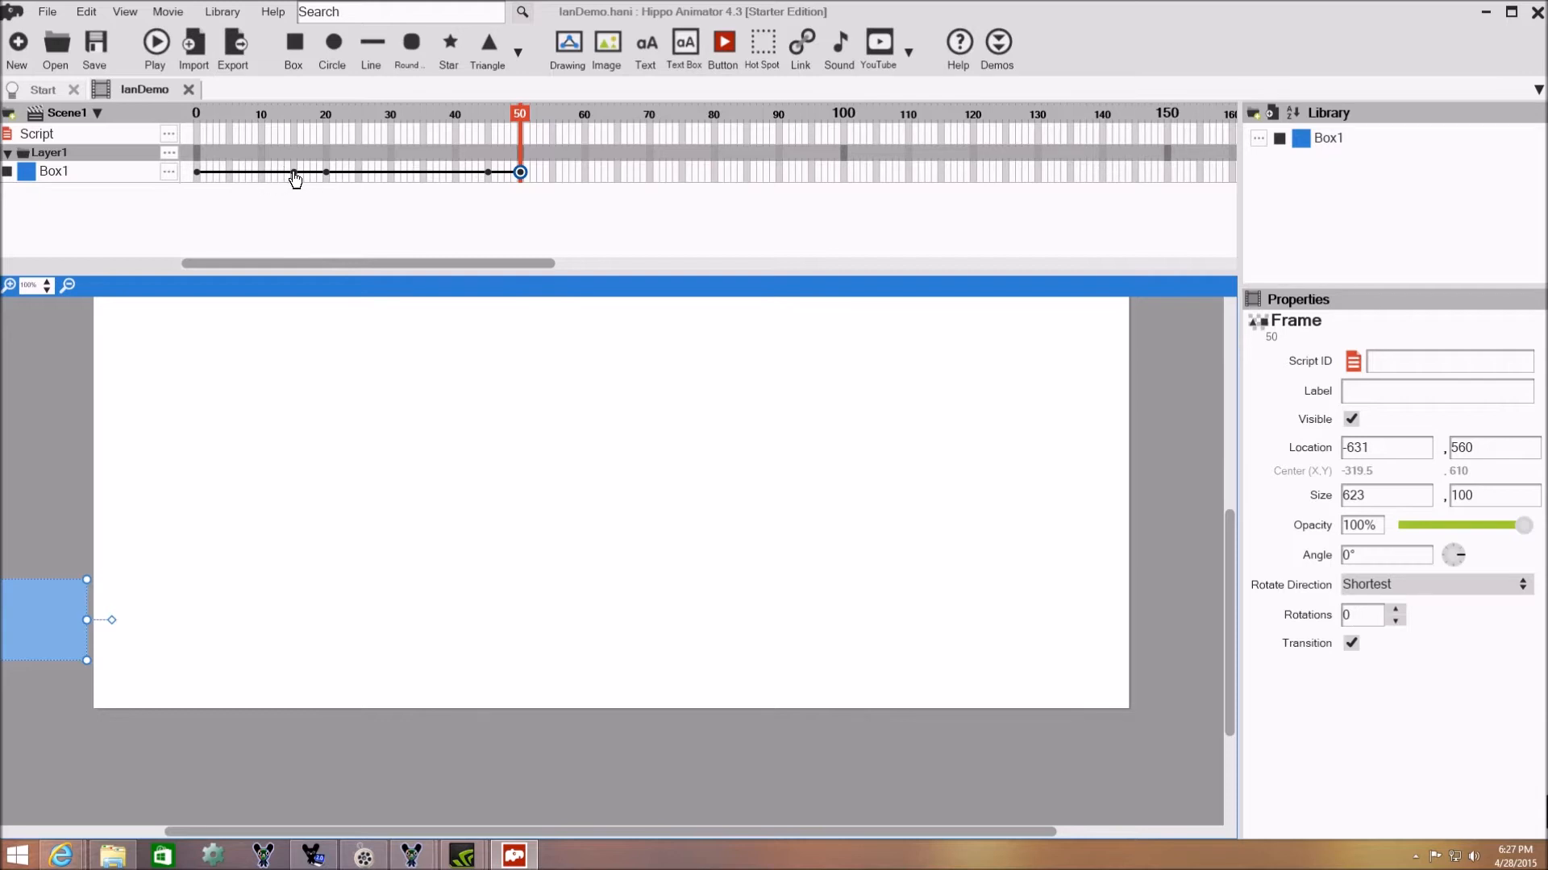
# Step: Go to the box's keyframe at frame 20 and create a text item reading the author's first name followed by "'s demo banner"
pyautogui.click(295, 172)
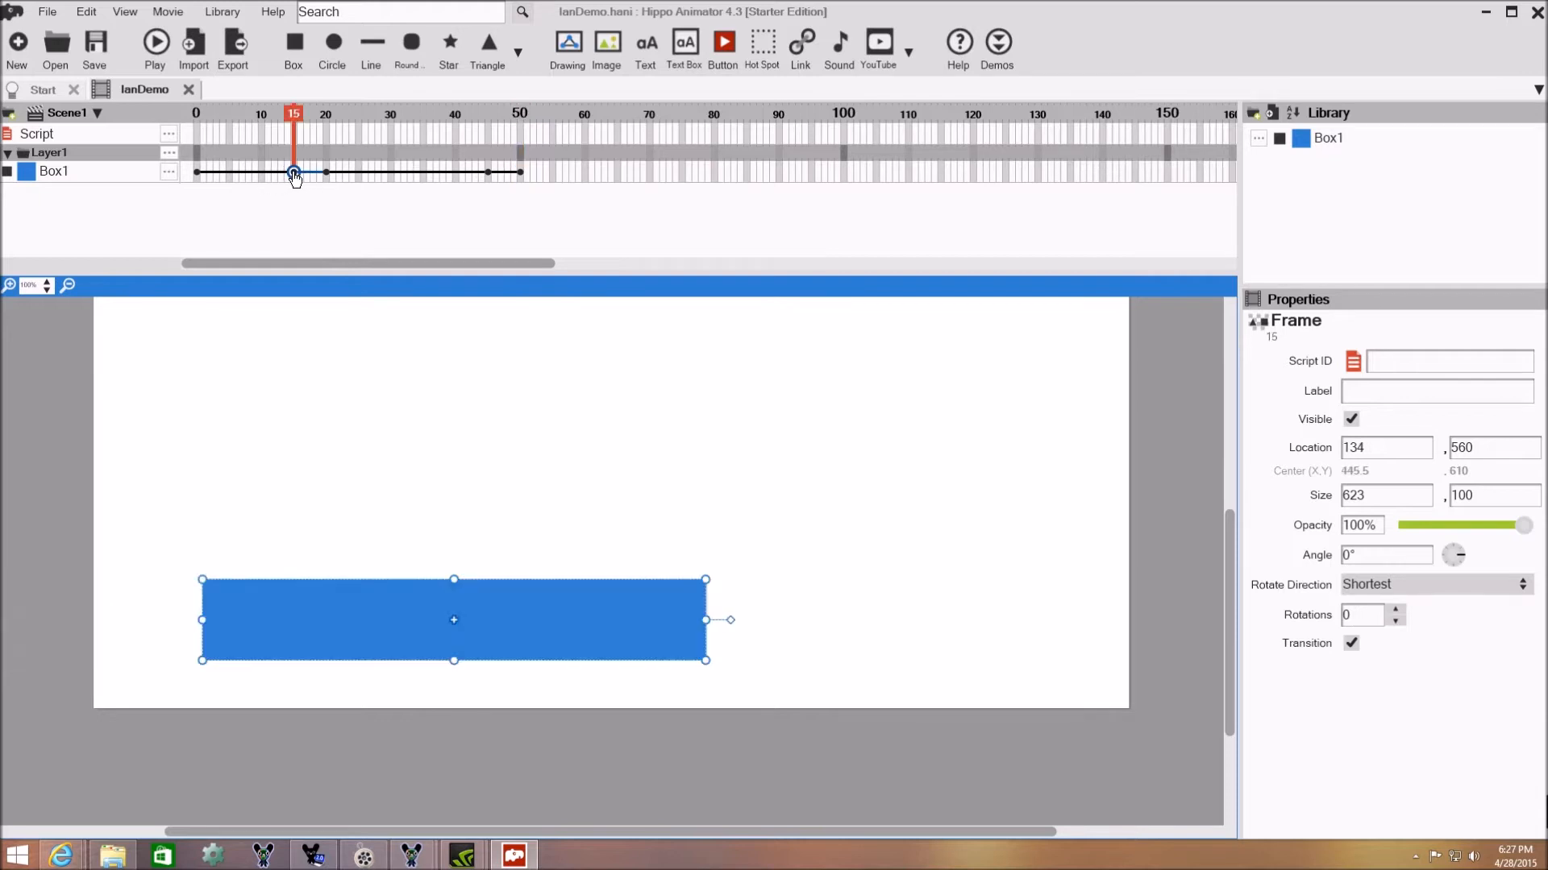
pyautogui.click(196, 173)
pyautogui.click(325, 172)
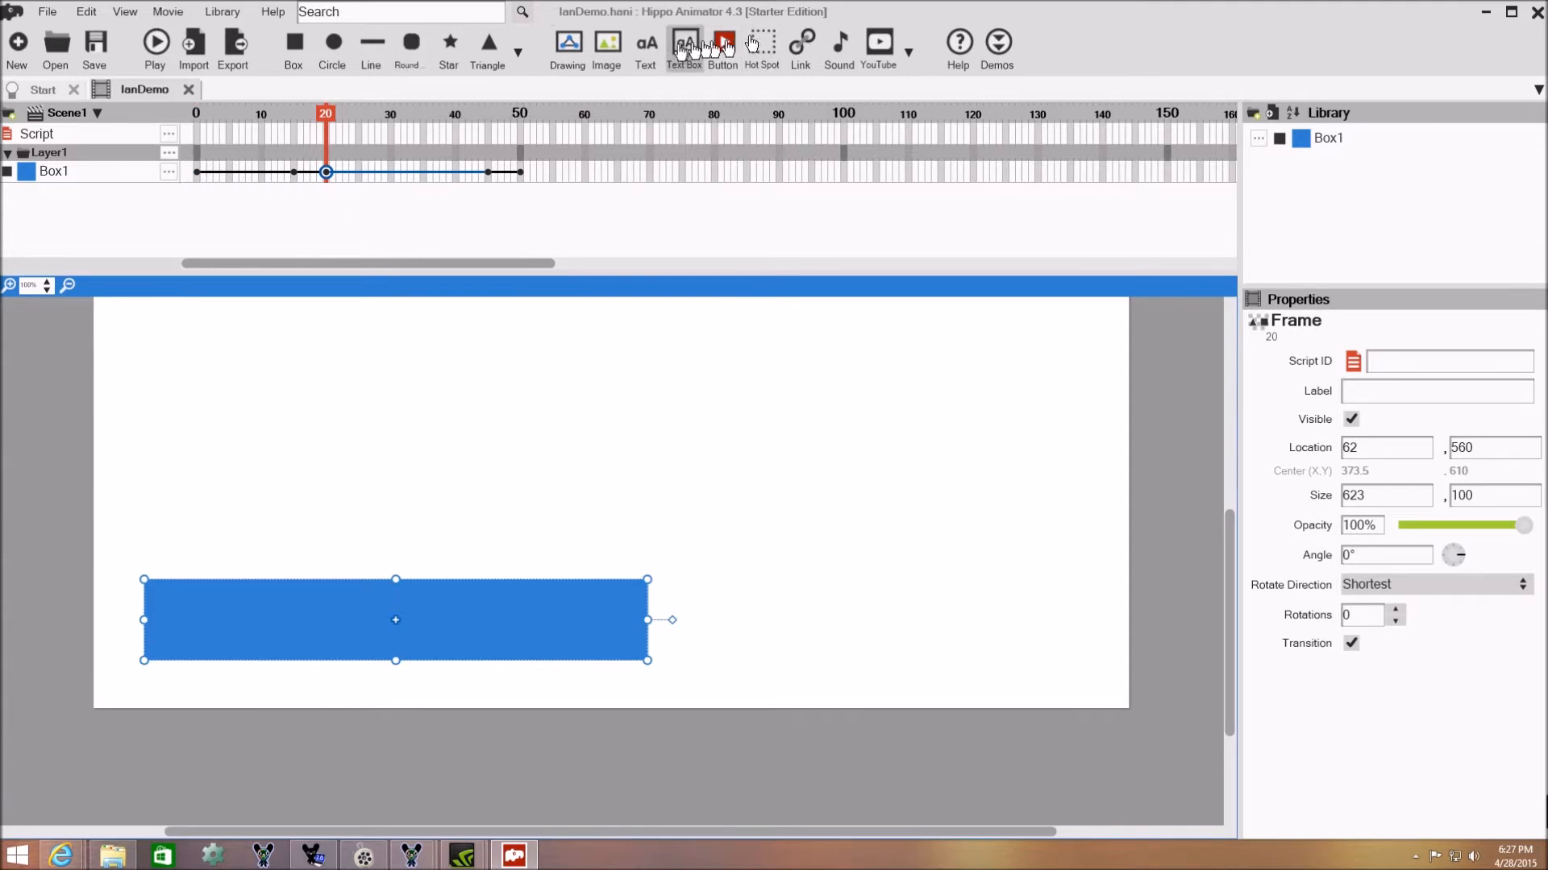
pyautogui.click(647, 50)
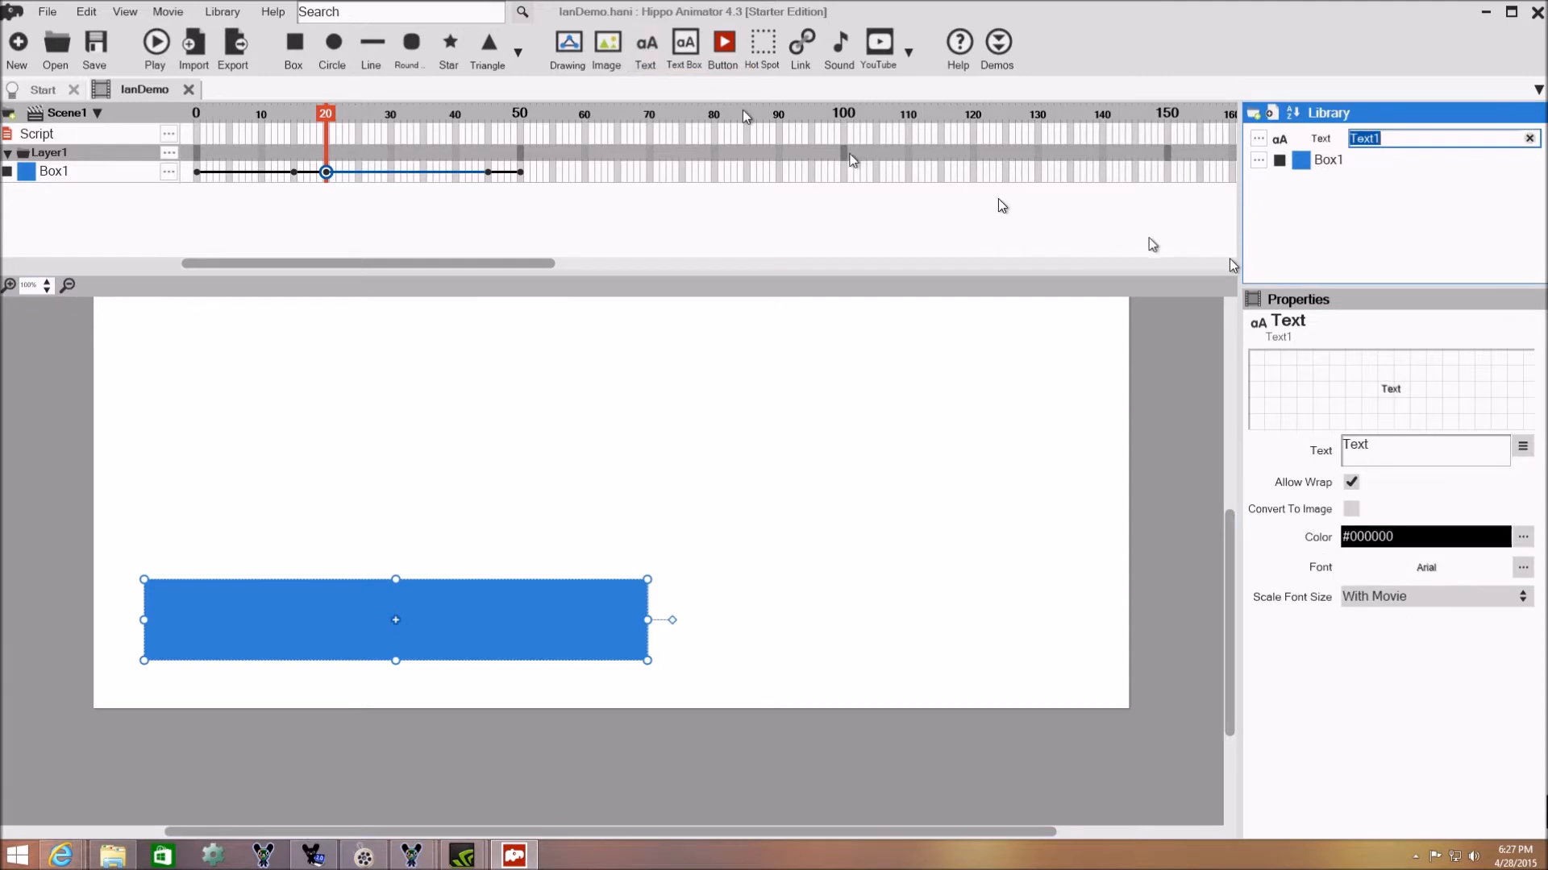
pyautogui.click(1397, 448)
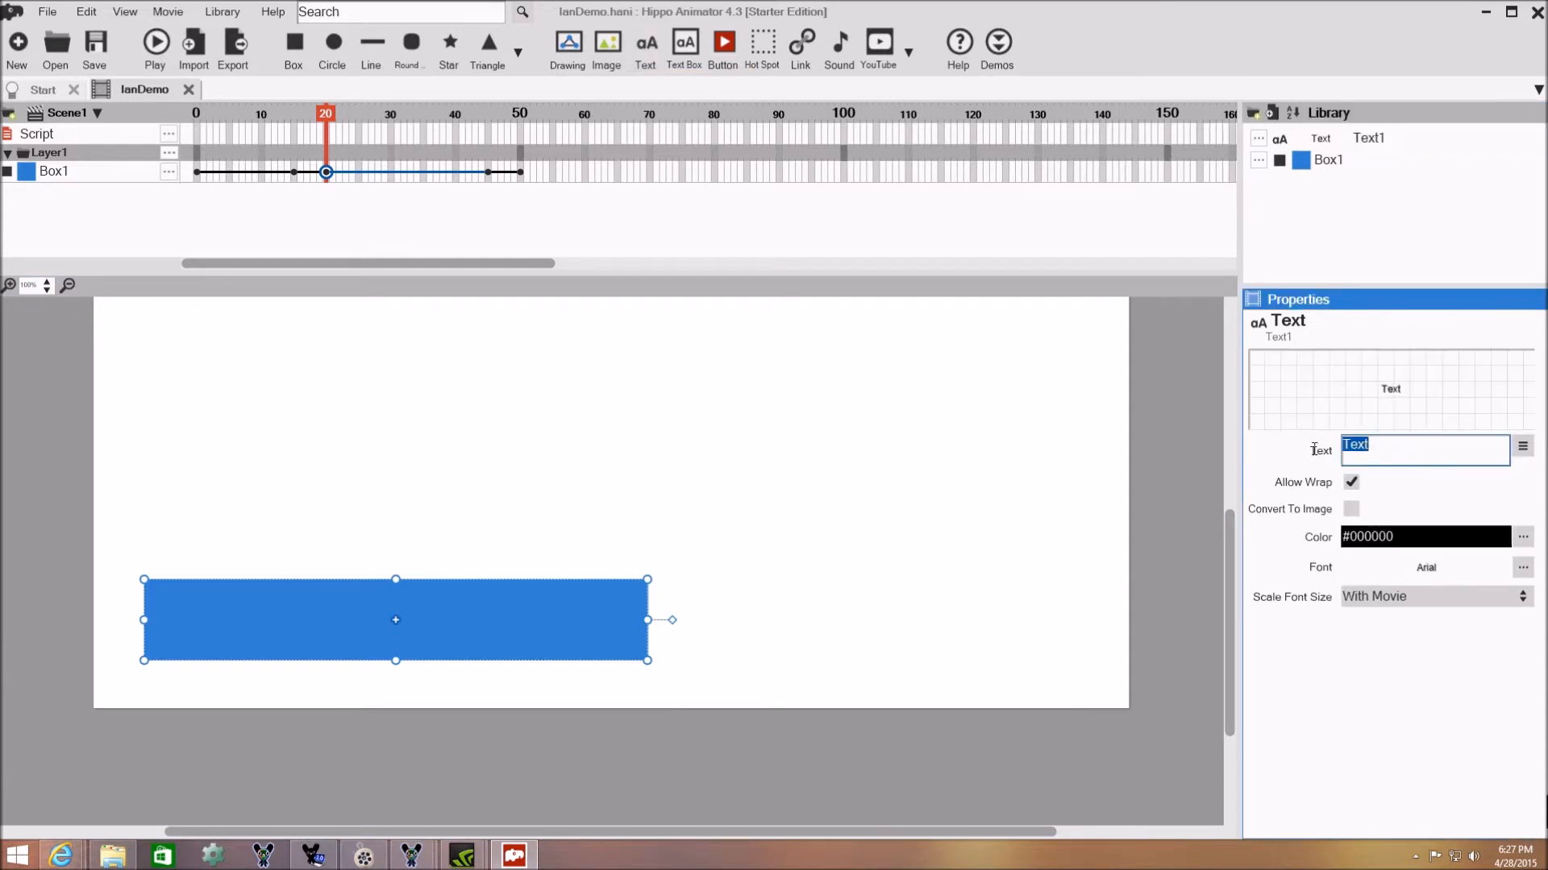
pyautogui.write("Ian's demo banner")
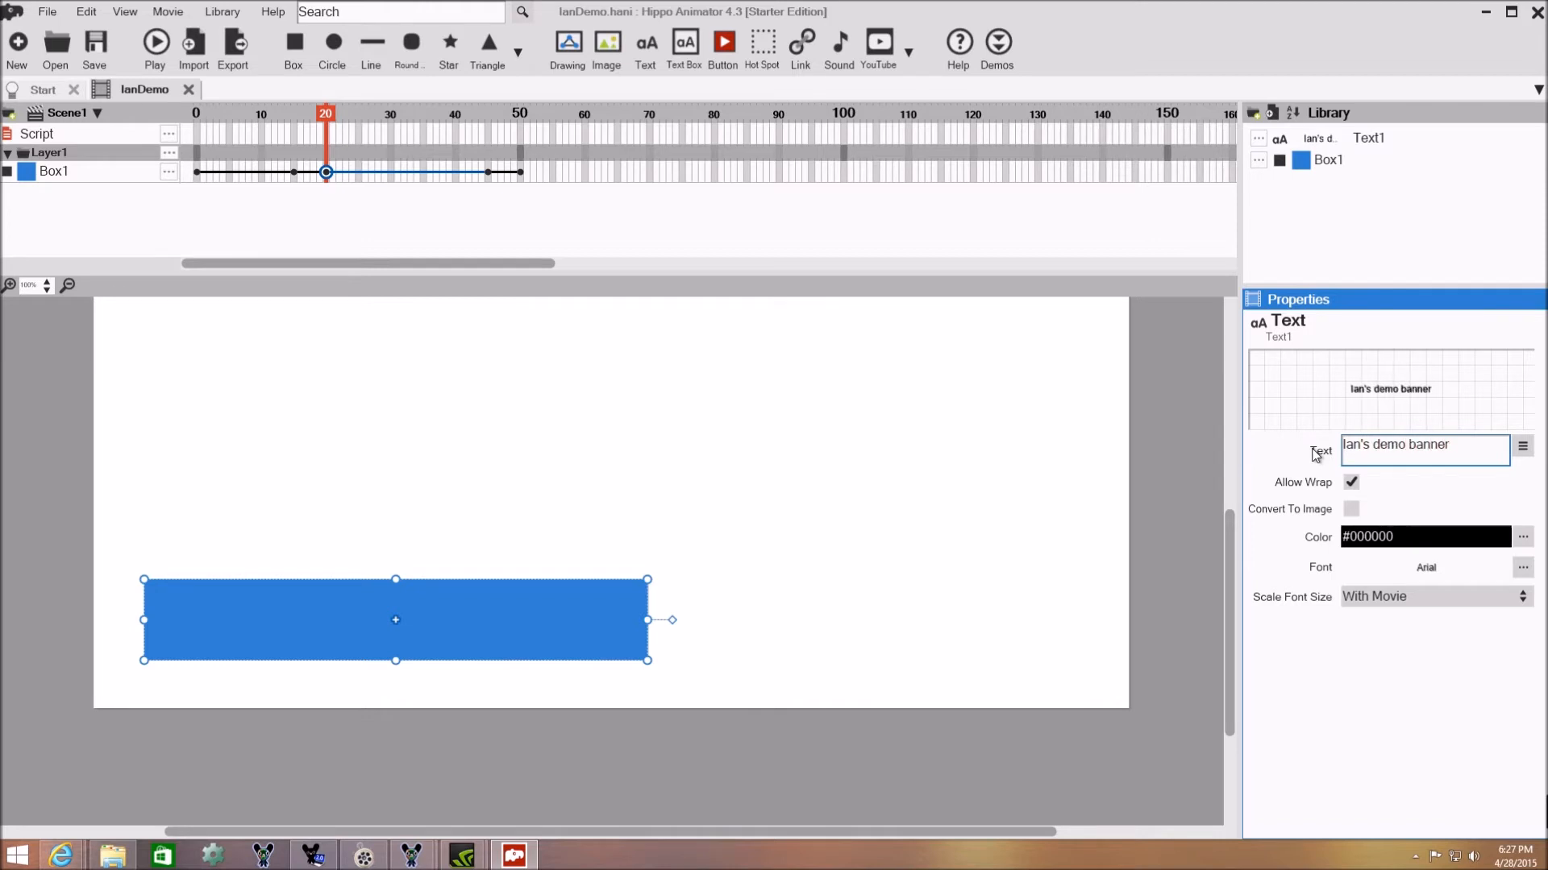
# Step: Set the banner text's color to white
pyautogui.click(1393, 544)
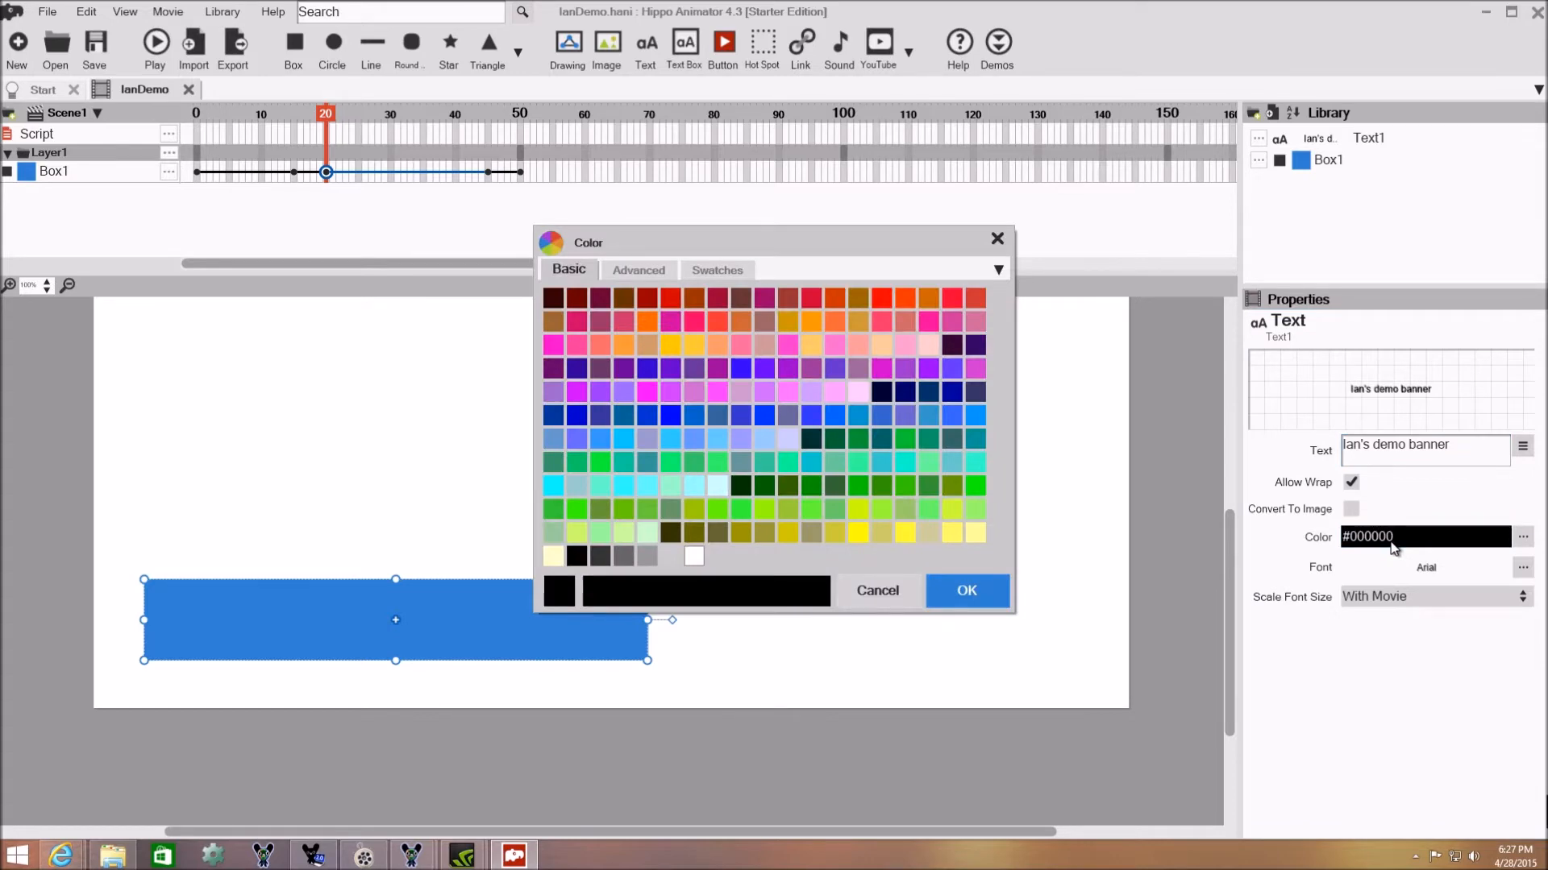
pyautogui.click(694, 556)
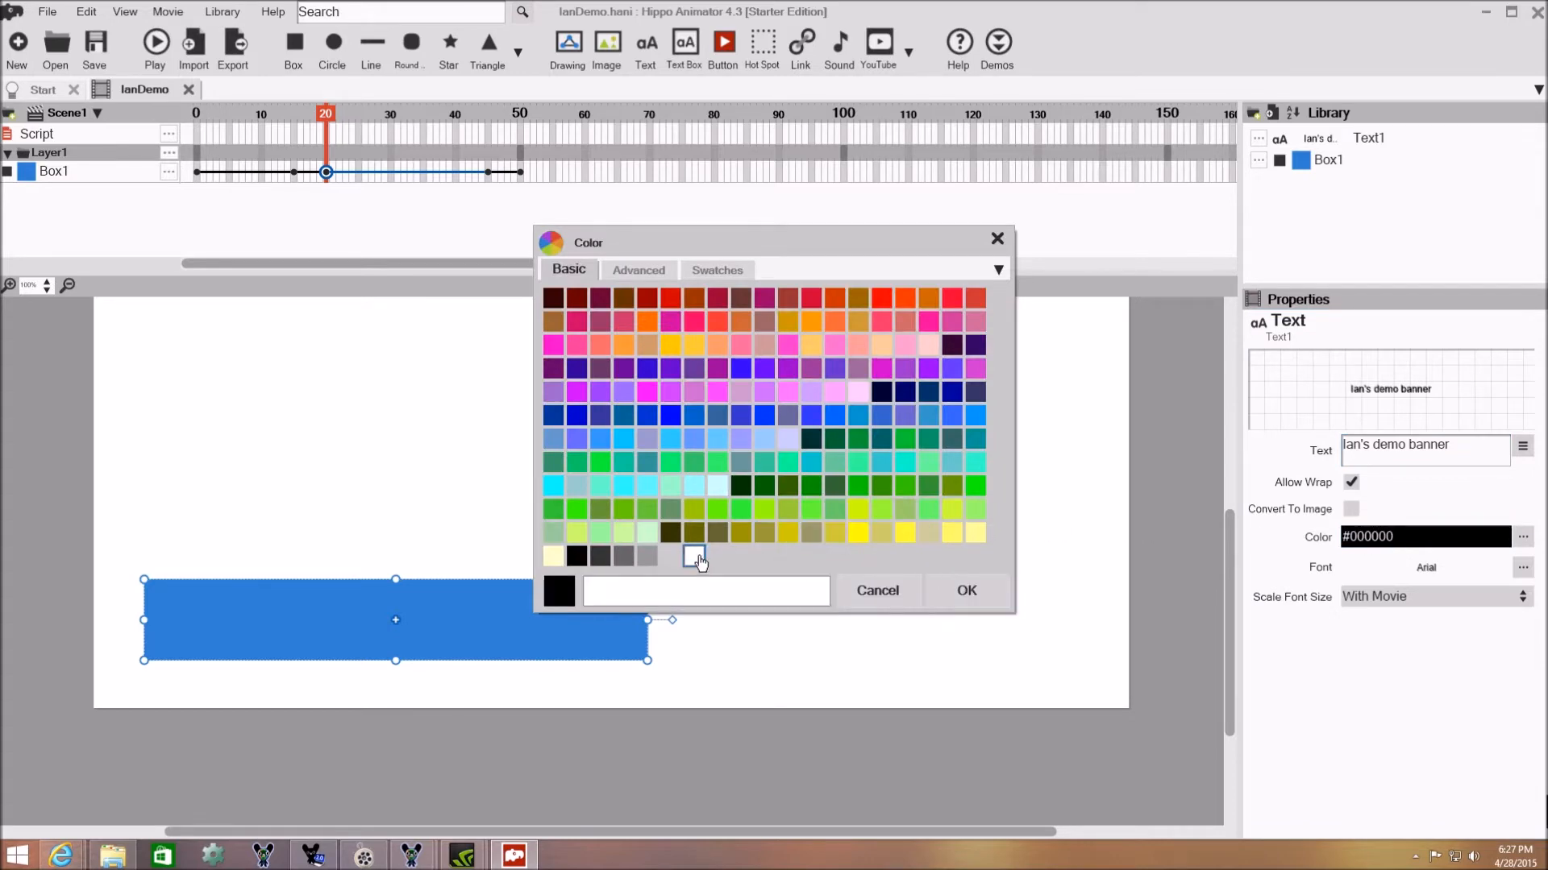
pyautogui.click(991, 589)
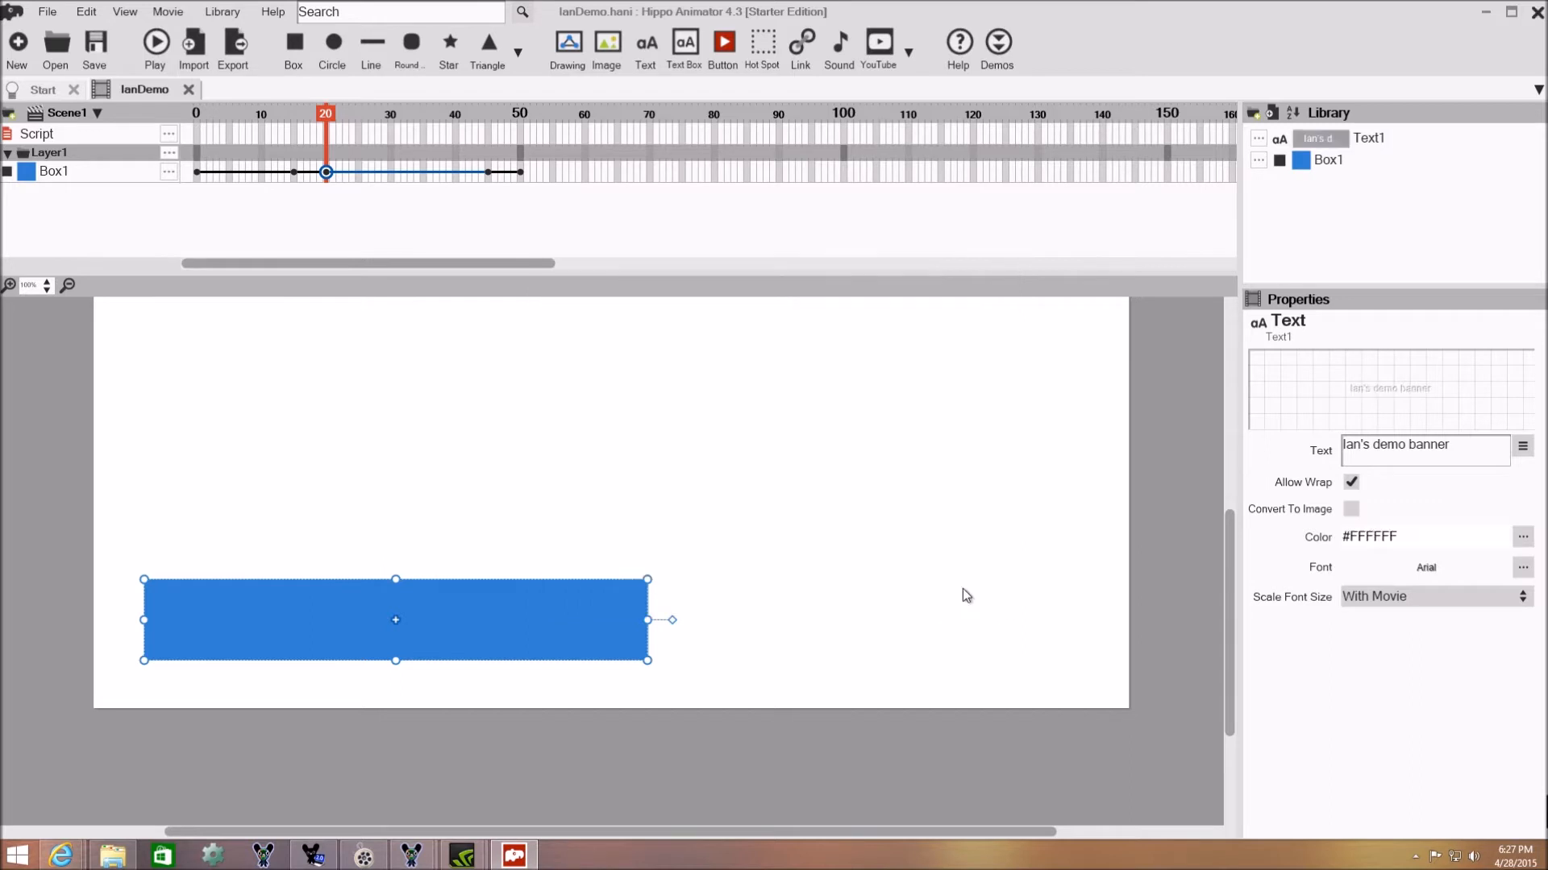
# Step: Set the banner text's font to ComicSans at size 40 in bold
pyautogui.click(1419, 574)
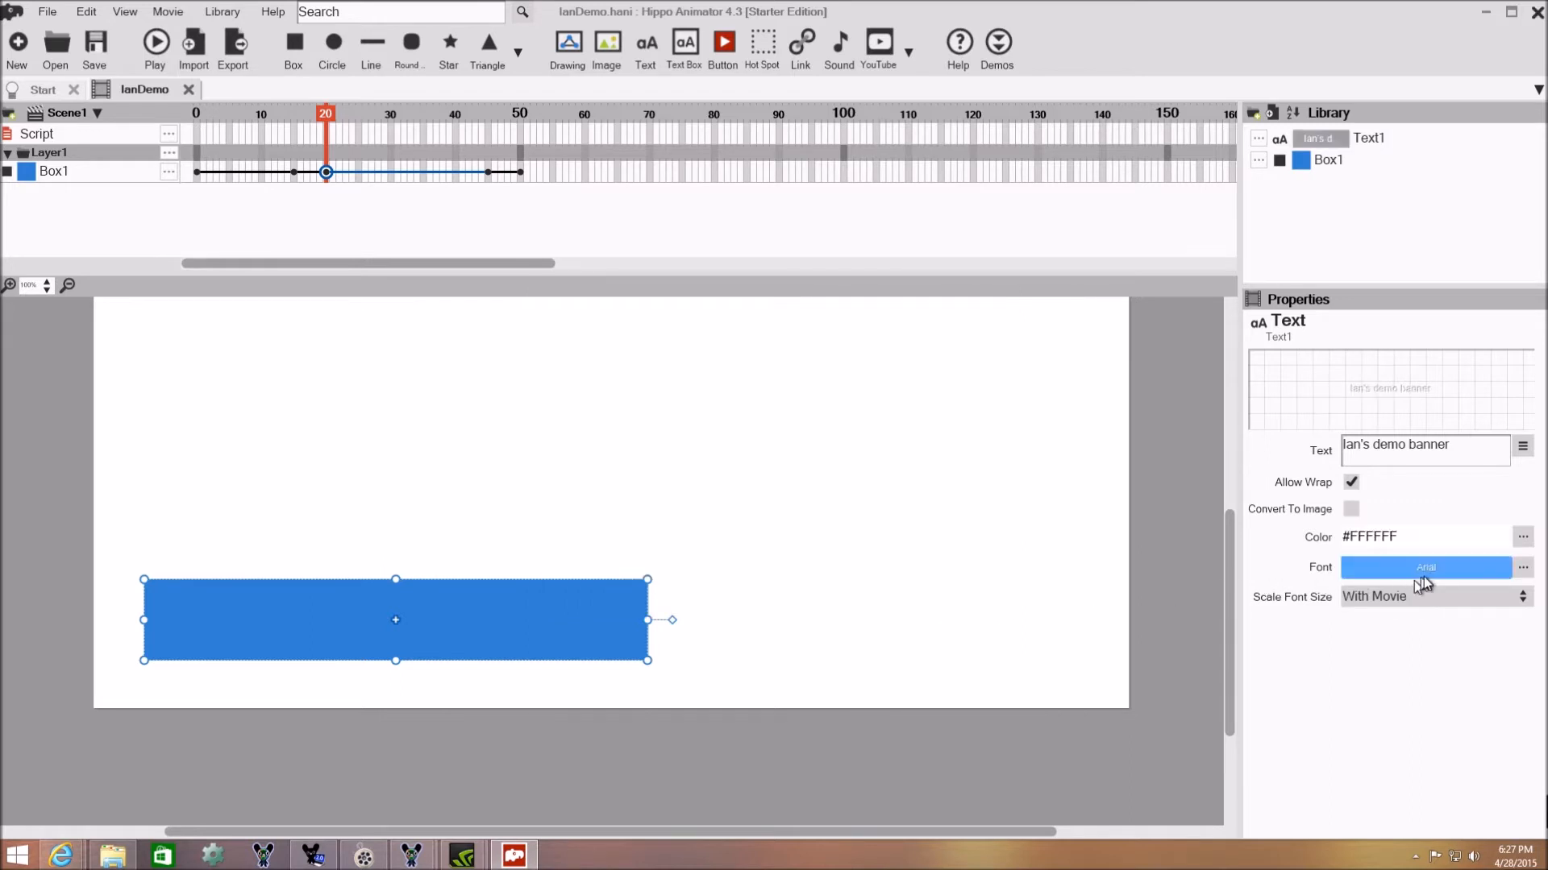
pyautogui.click(1523, 568)
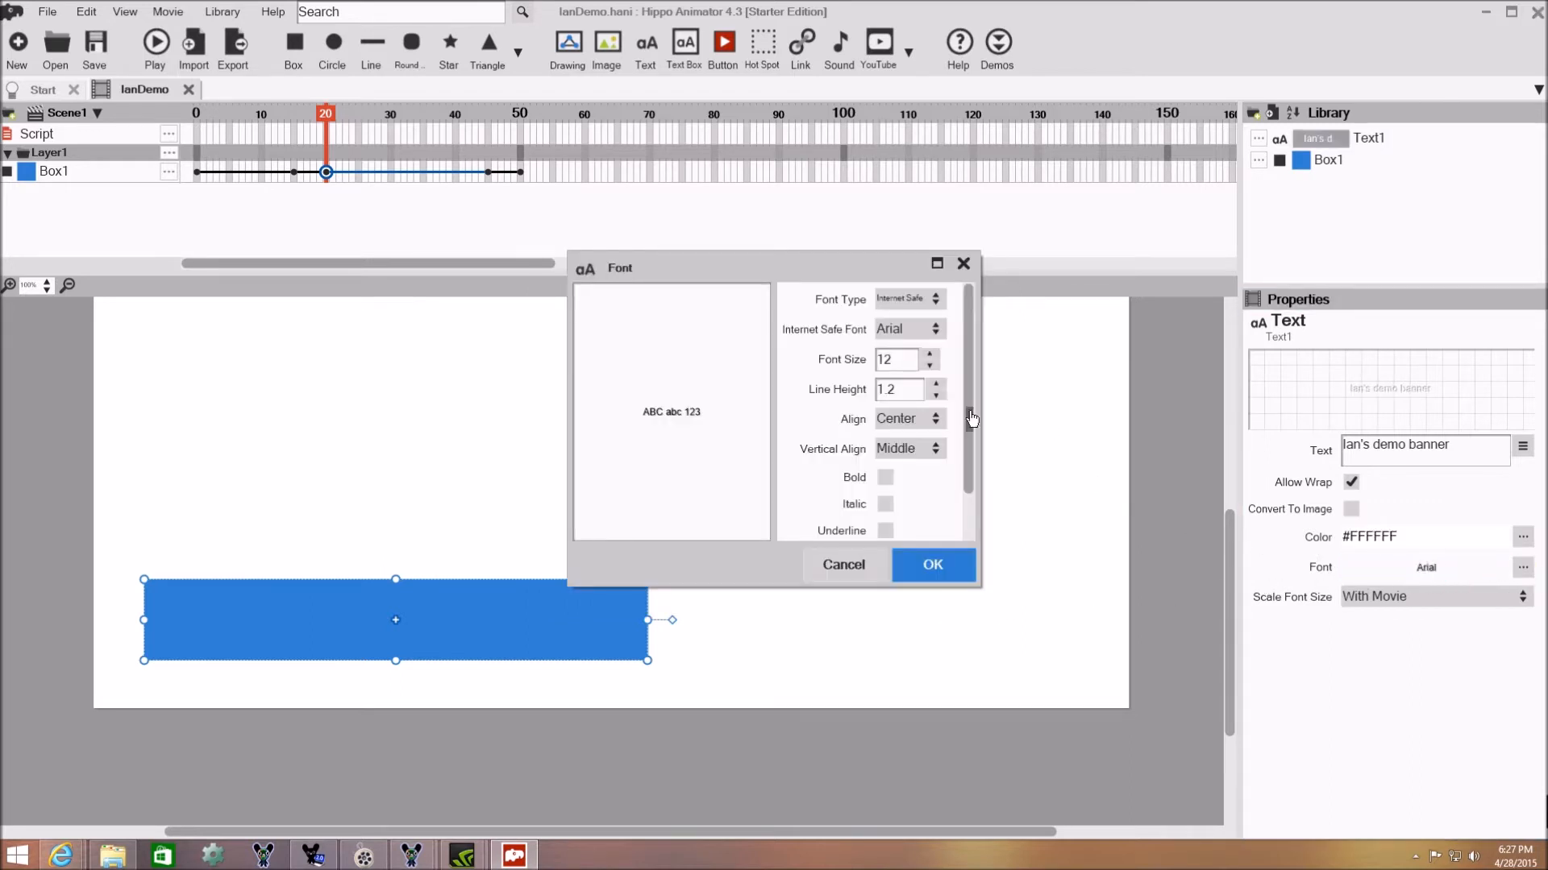
pyautogui.click(935, 330)
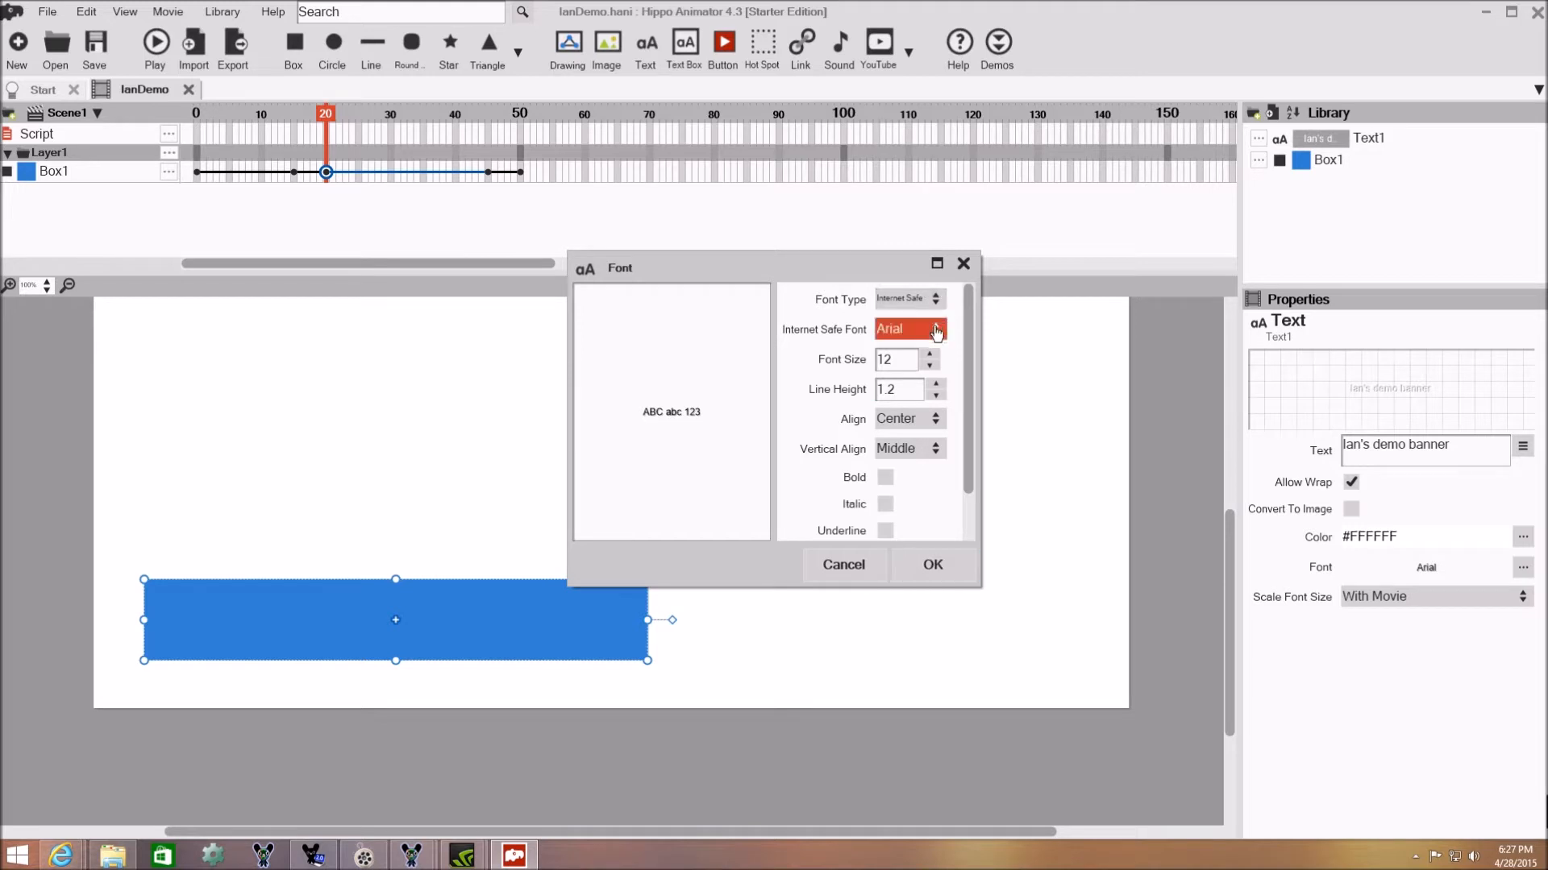
pyautogui.click(891, 393)
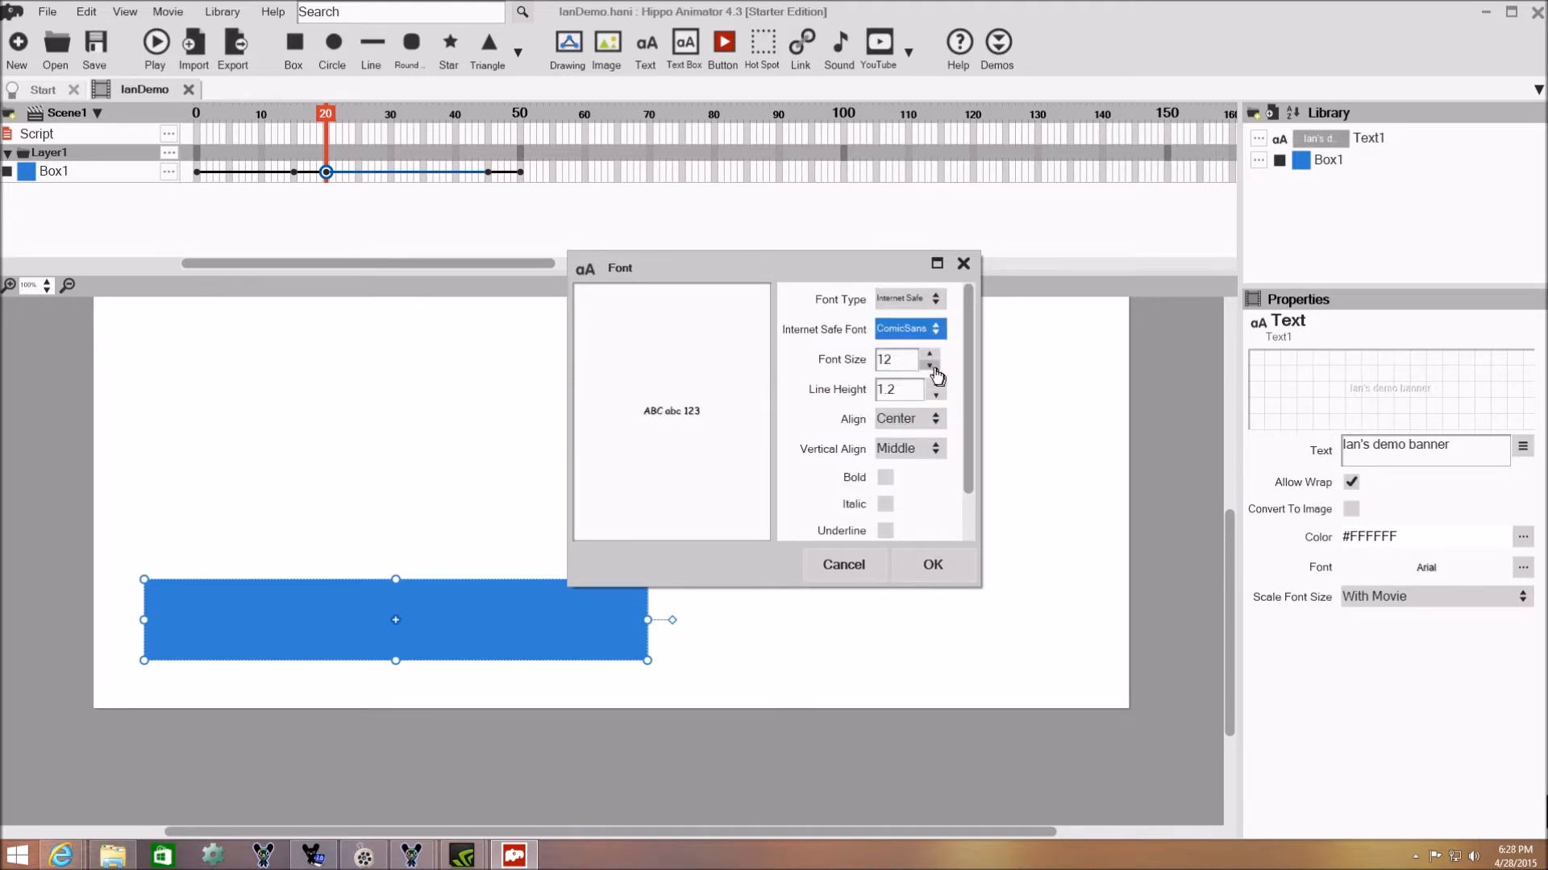
pyautogui.click(895, 360)
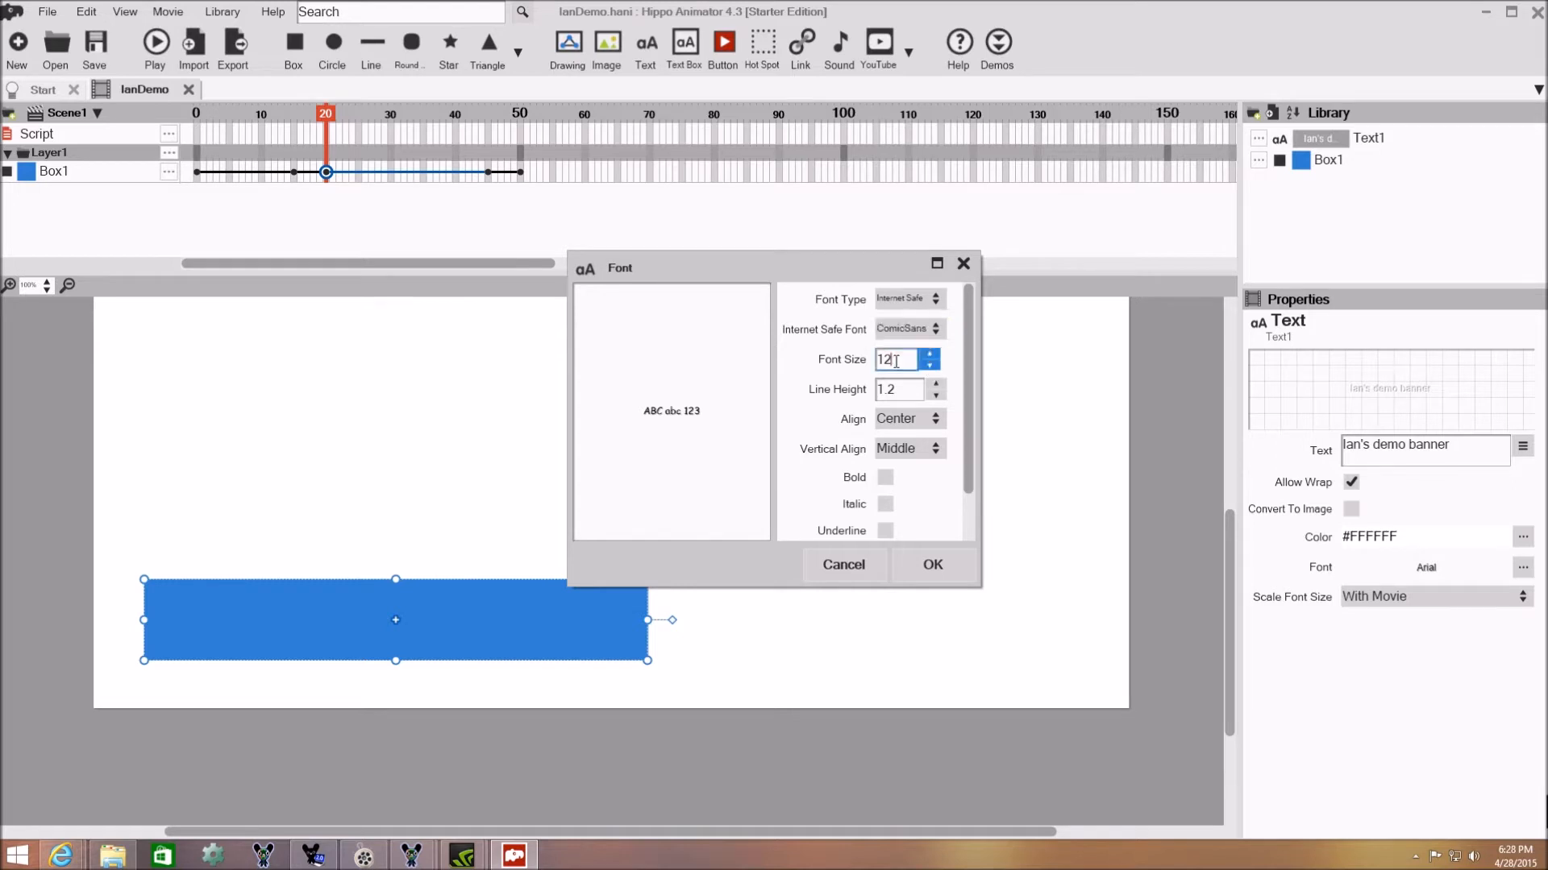
pyautogui.write('40')
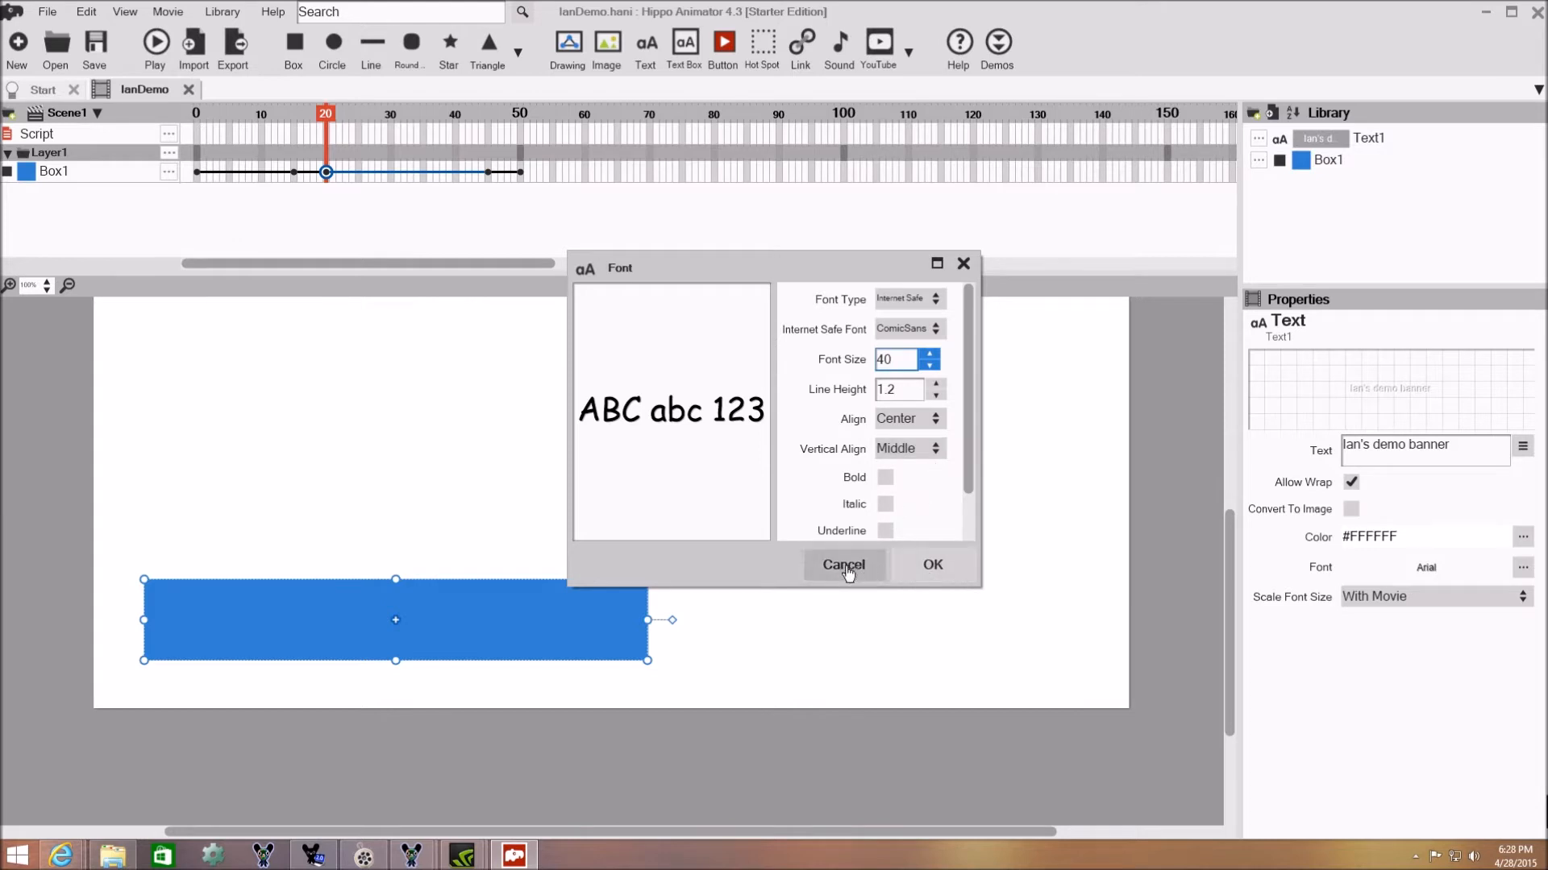
pyautogui.click(885, 477)
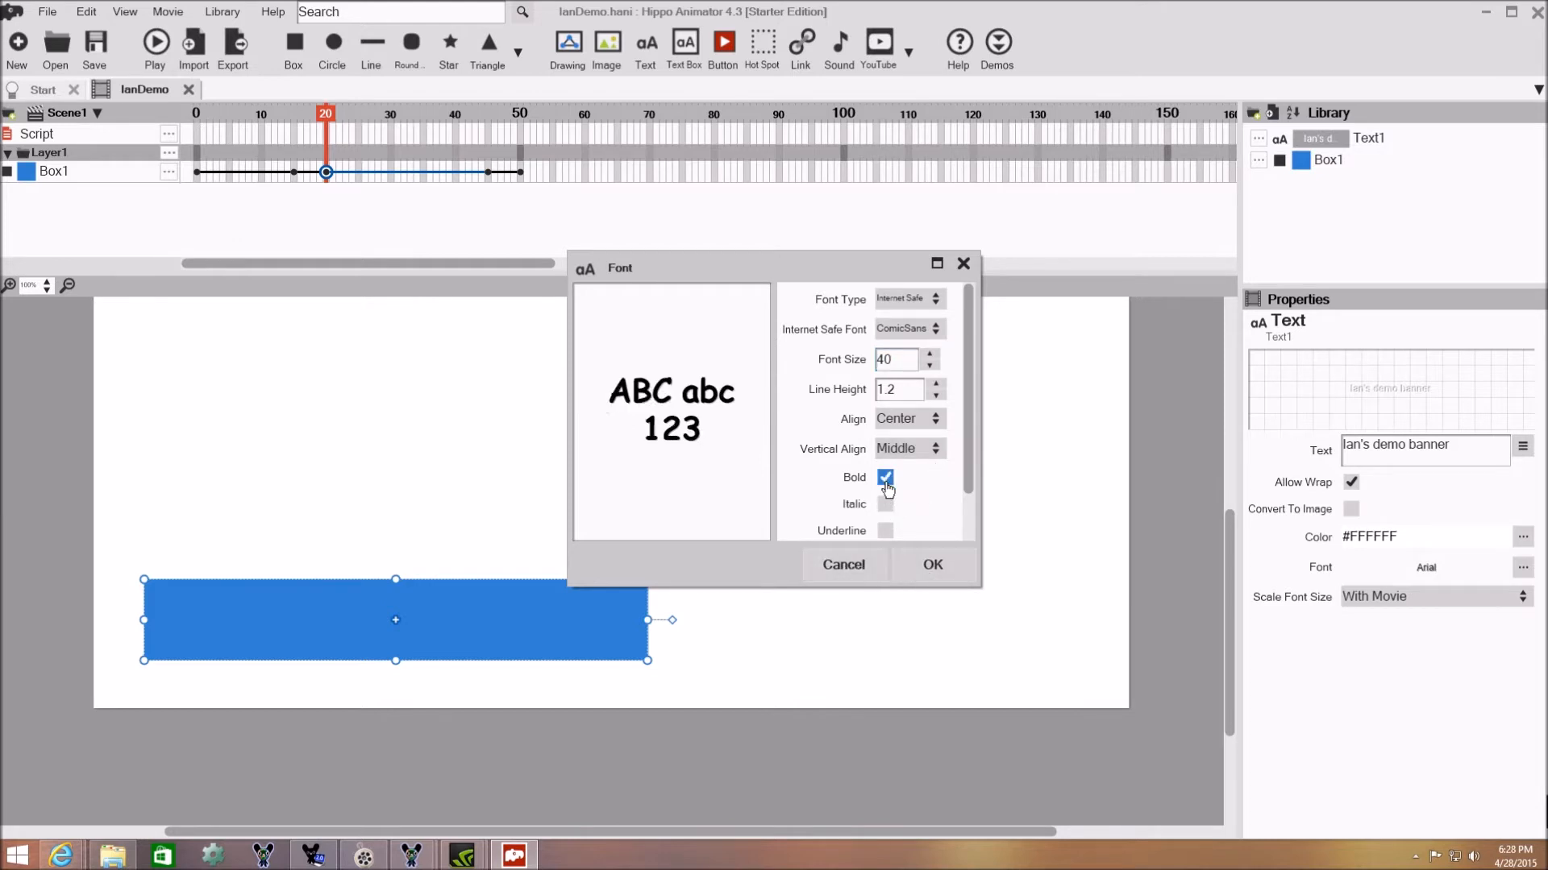
pyautogui.click(932, 567)
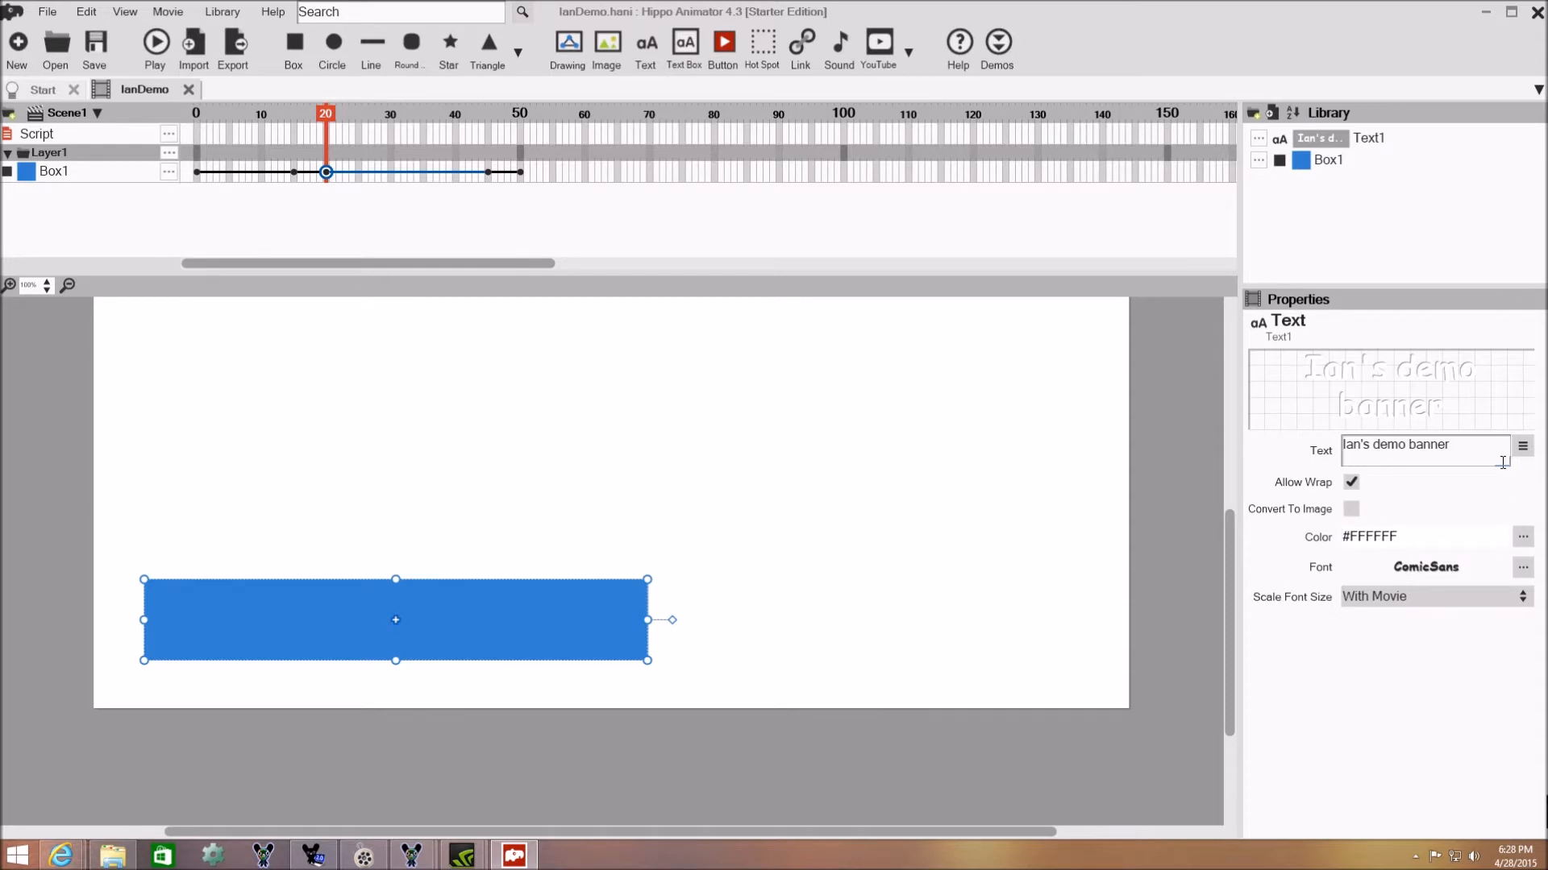
# Step: Add the library text to the timeline at frame 20 and place it over the box at about 125, 586, about 485 wide
pyautogui.click(1326, 139)
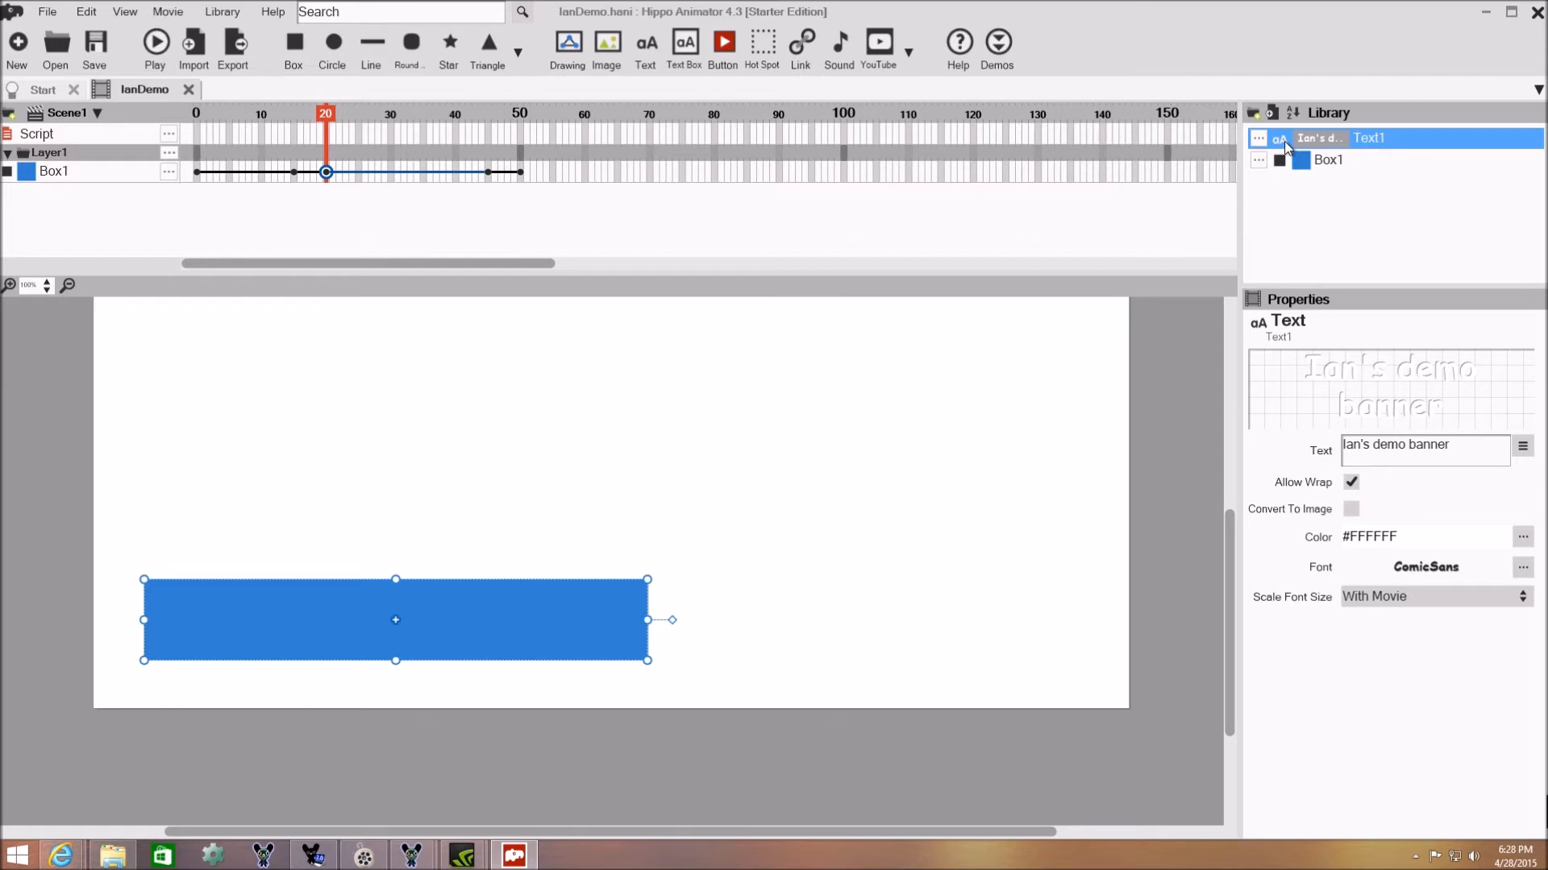
pyautogui.rightClick(1286, 146)
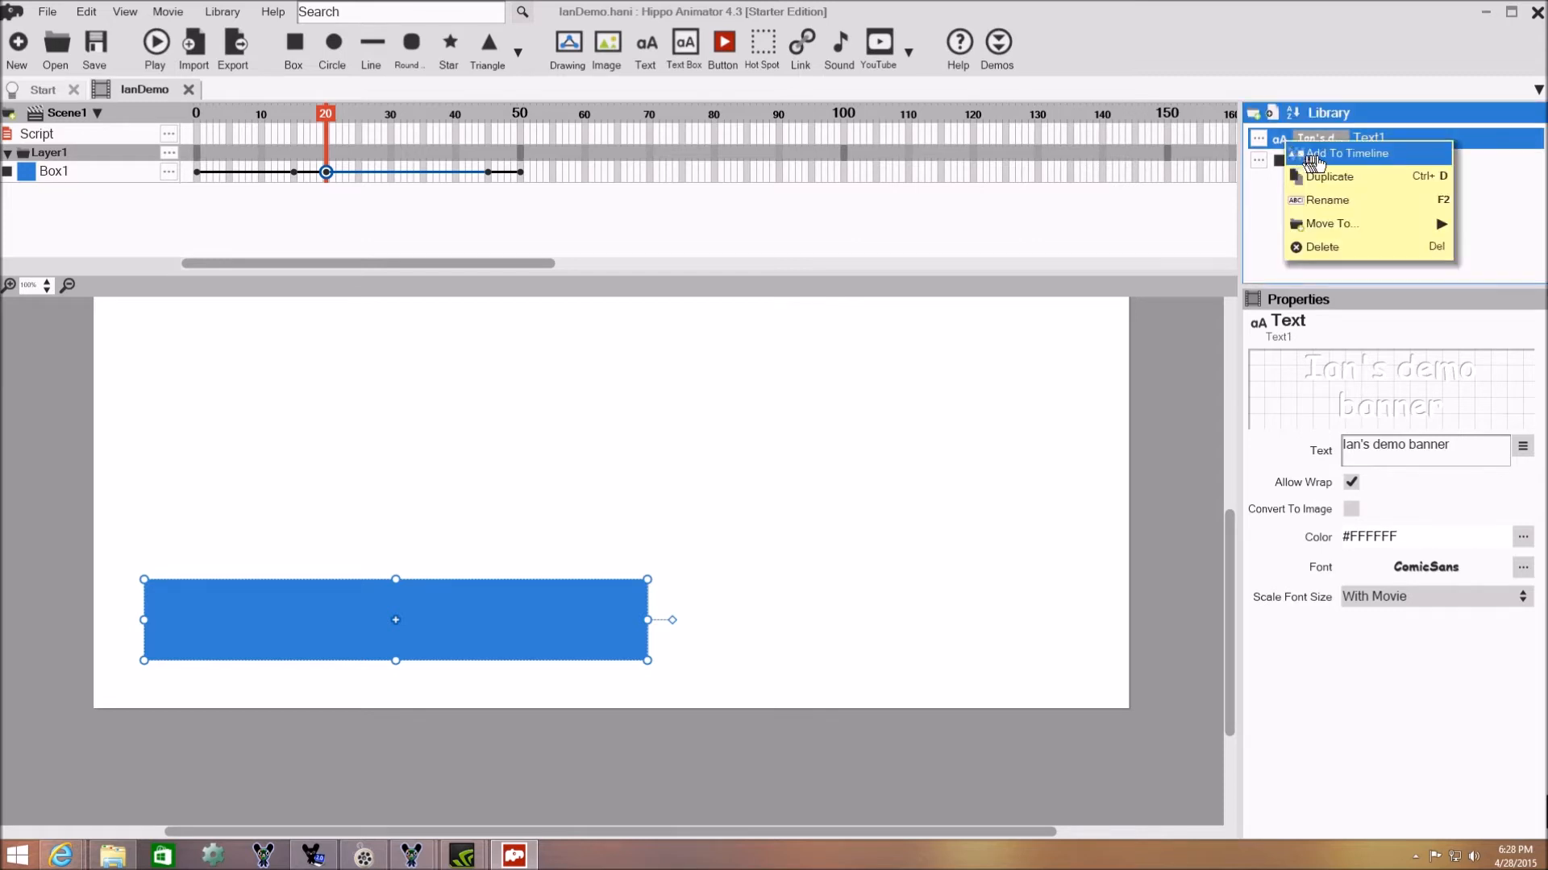
pyautogui.click(1313, 155)
pyautogui.moveTo(655, 555); pyautogui.dragTo(590, 635)
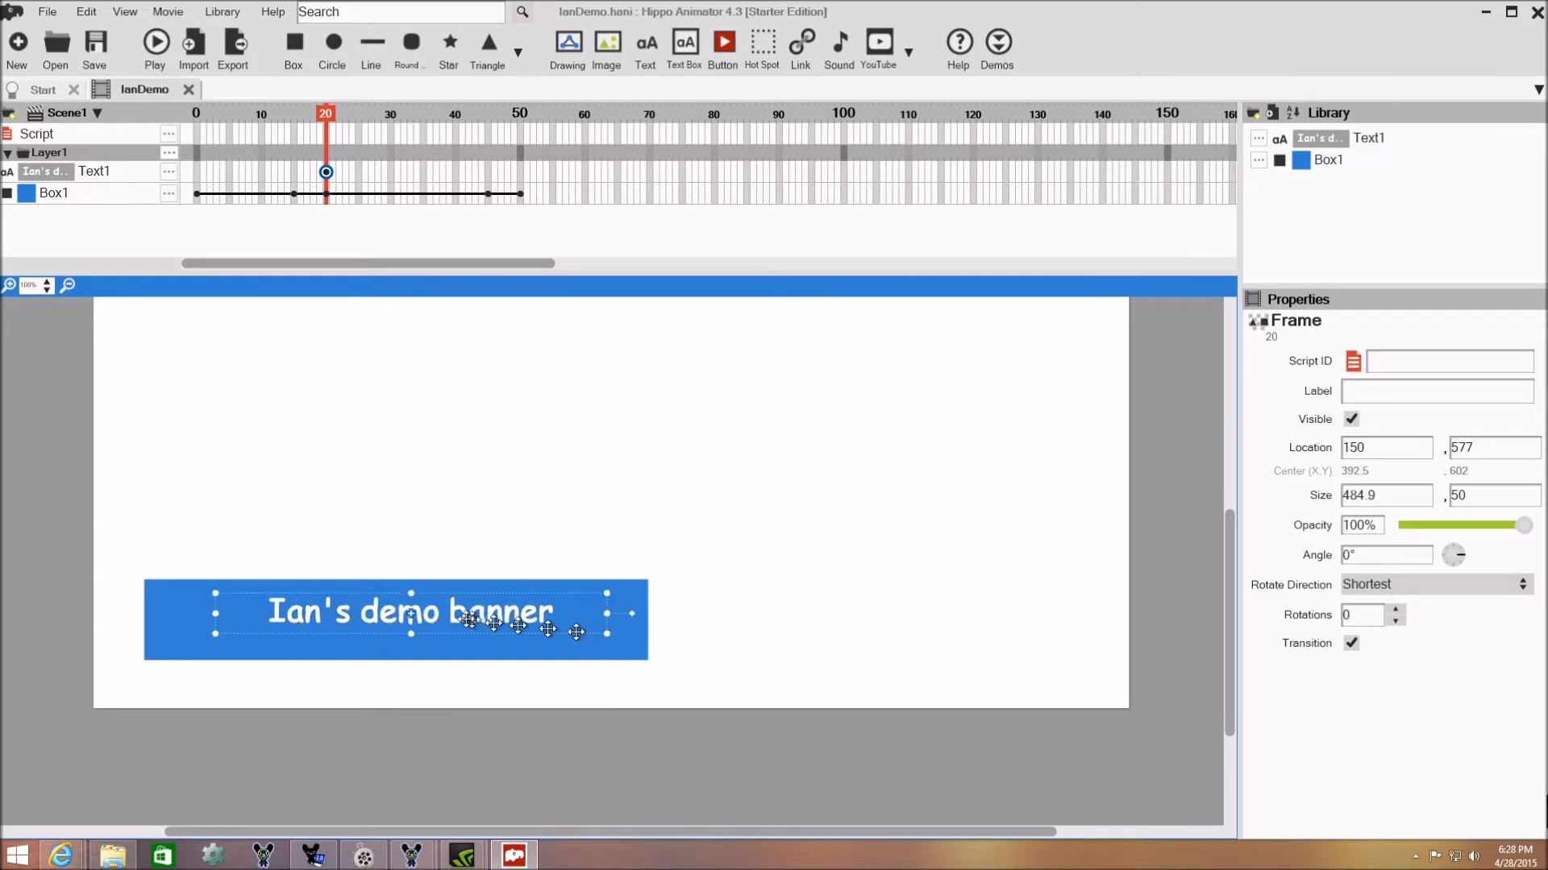
pyautogui.moveTo(457, 617); pyautogui.dragTo(437, 625)
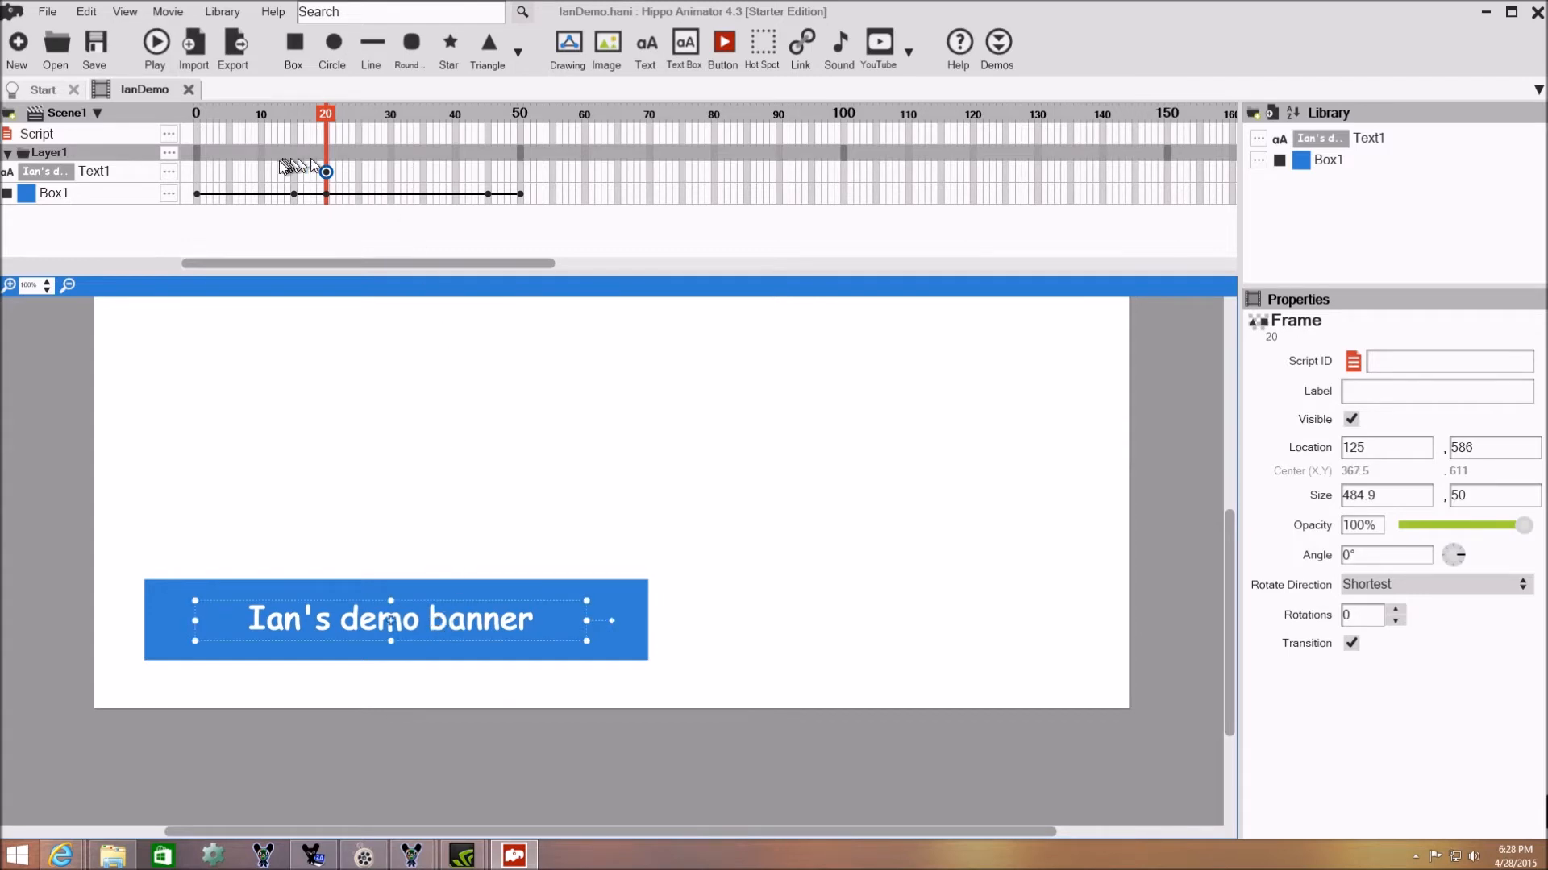
# Step: Shift the text's keyframe earlier on the timeline to frame 17
pyautogui.moveTo(326, 173)
pyautogui.mouseDown()
pyautogui.moveTo(217, 173)
pyautogui.moveTo(314, 175)
pyautogui.mouseUp()
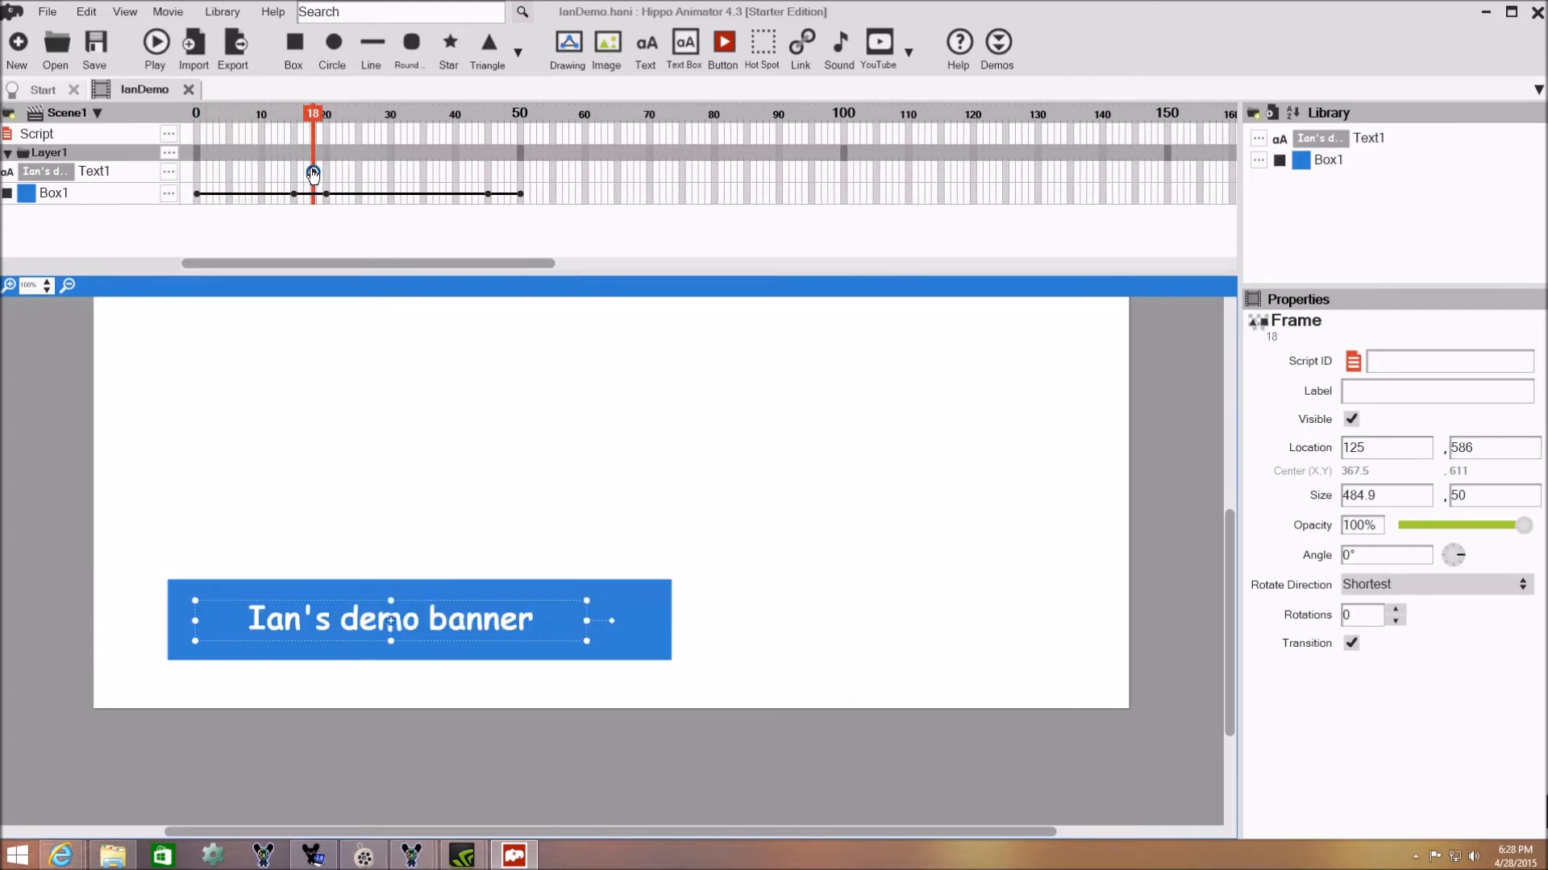
pyautogui.click(137, 177)
pyautogui.click(133, 194)
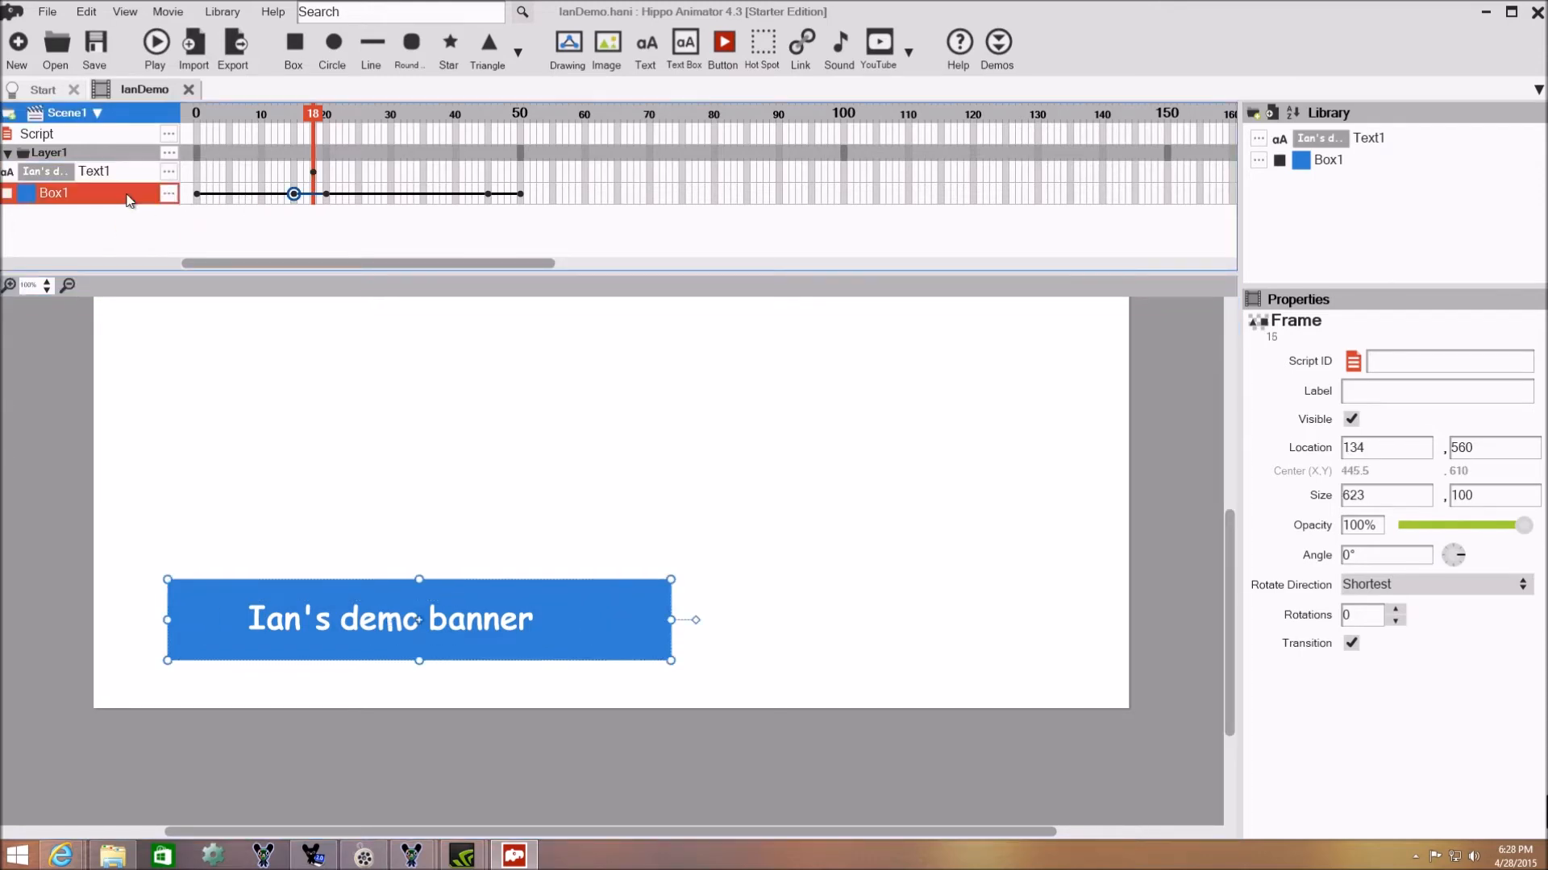
pyautogui.click(133, 178)
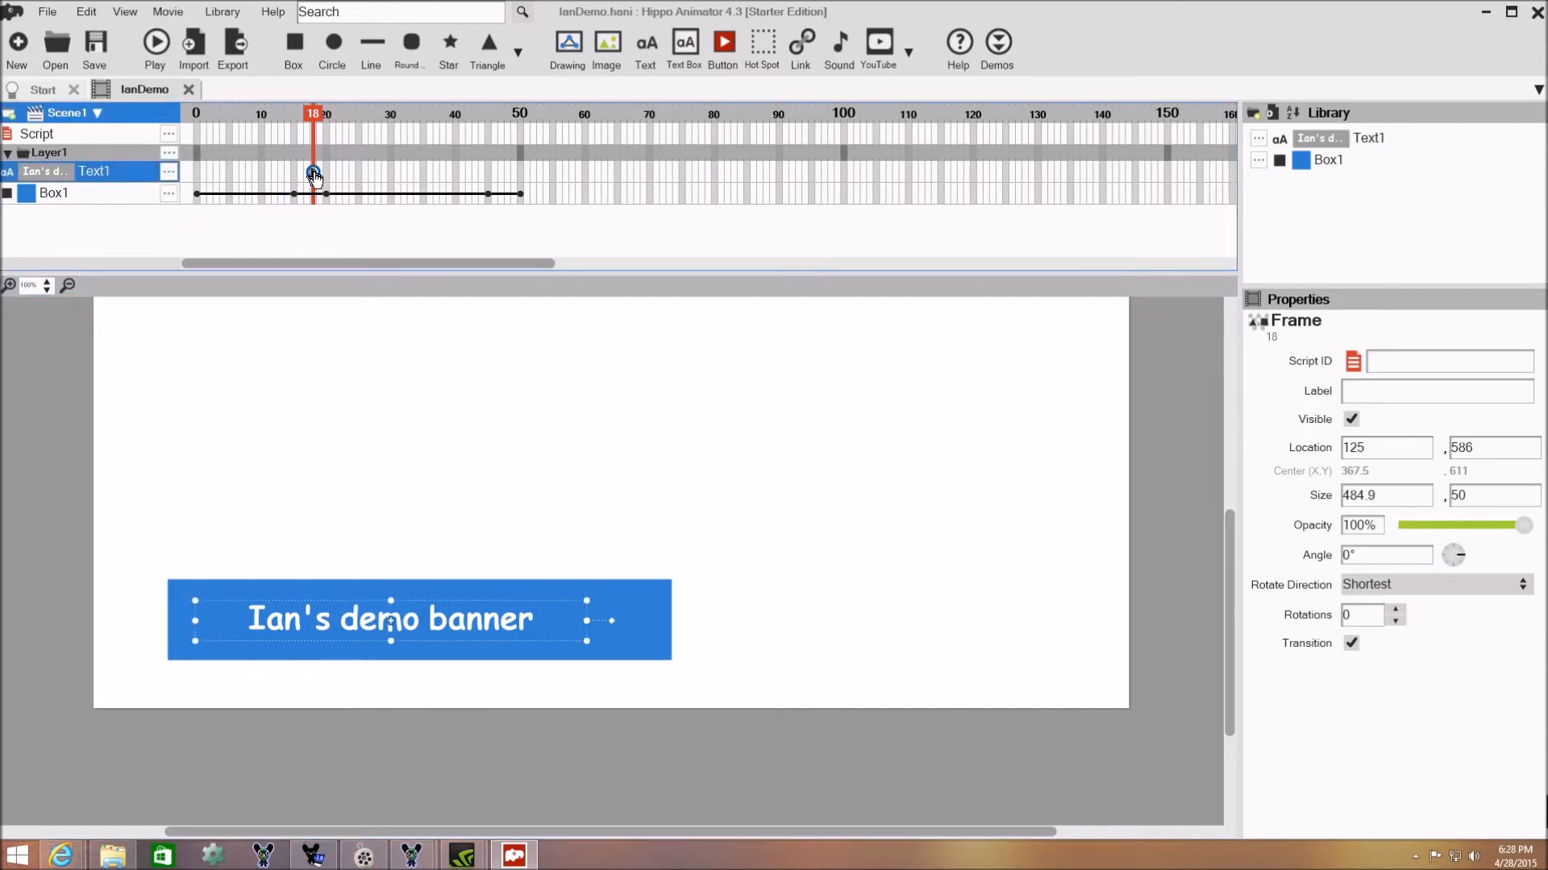
pyautogui.moveTo(314, 179)
pyautogui.mouseDown()
pyautogui.moveTo(291, 179)
pyautogui.moveTo(307, 179)
pyautogui.mouseUp()
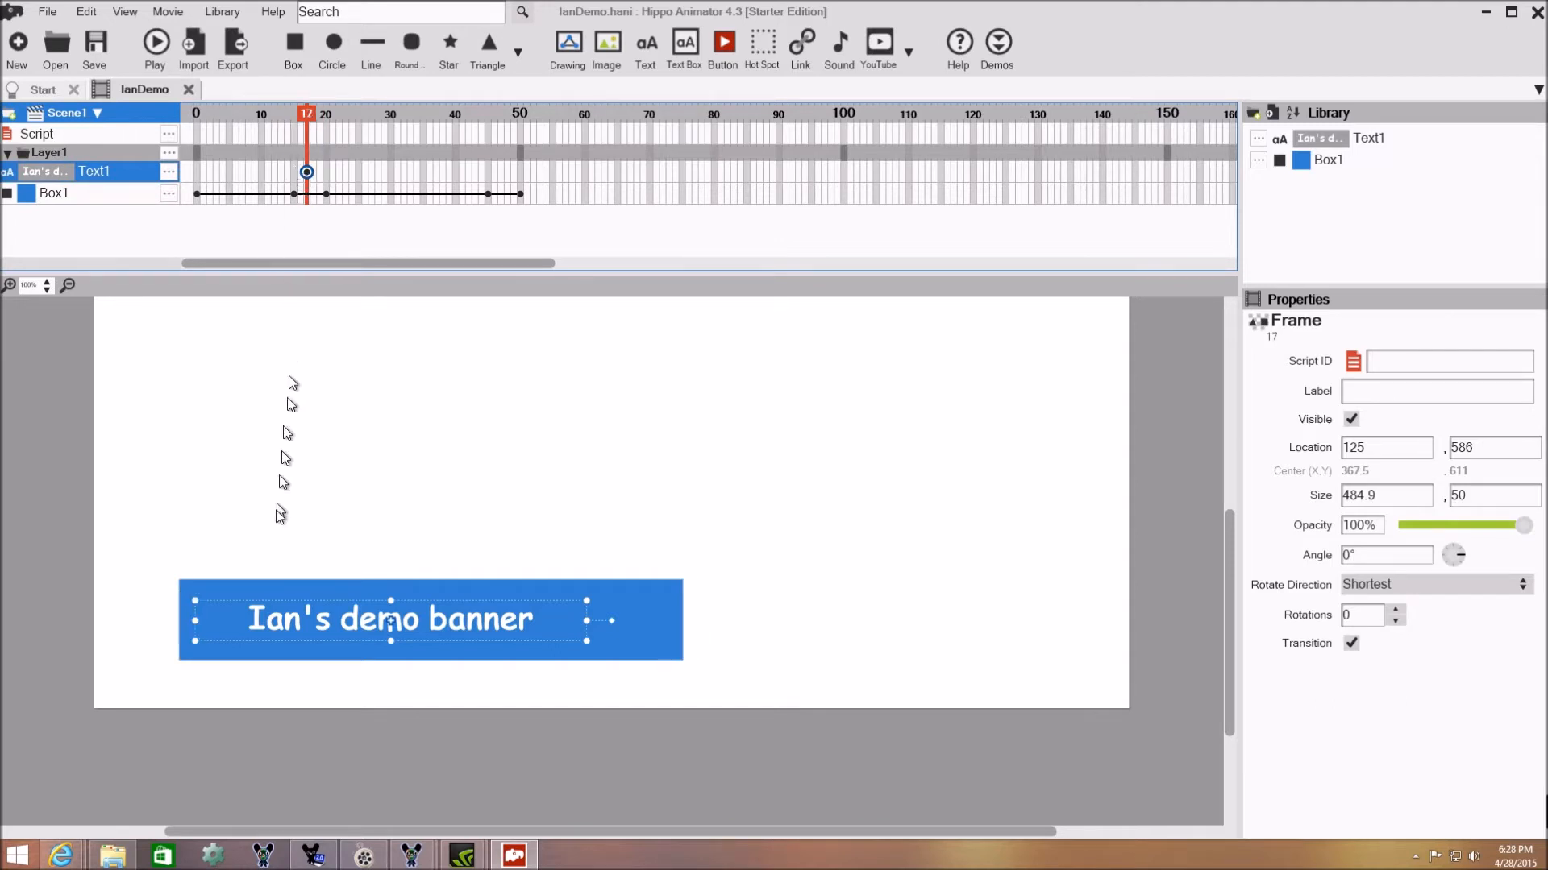
# Step: Move the text off-stage to the left at frame 17, to about -486, 601
pyautogui.click(289, 626)
pyautogui.moveTo(314, 623); pyautogui.dragTo(1, 634)
pyautogui.moveTo(234, 630); pyautogui.dragTo(71, 636)
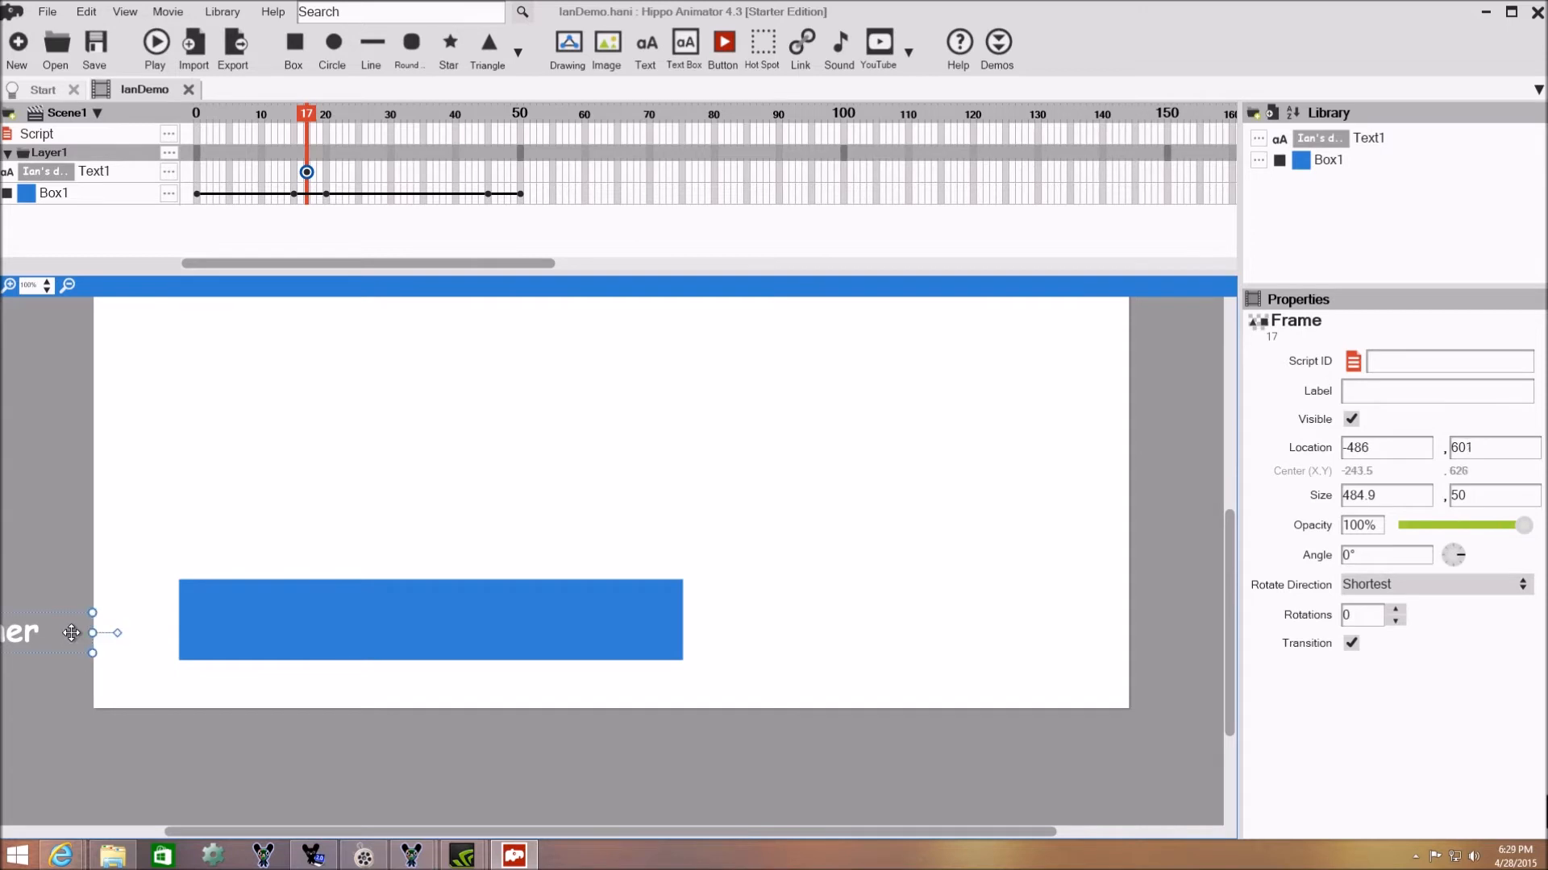
pyautogui.click(137, 197)
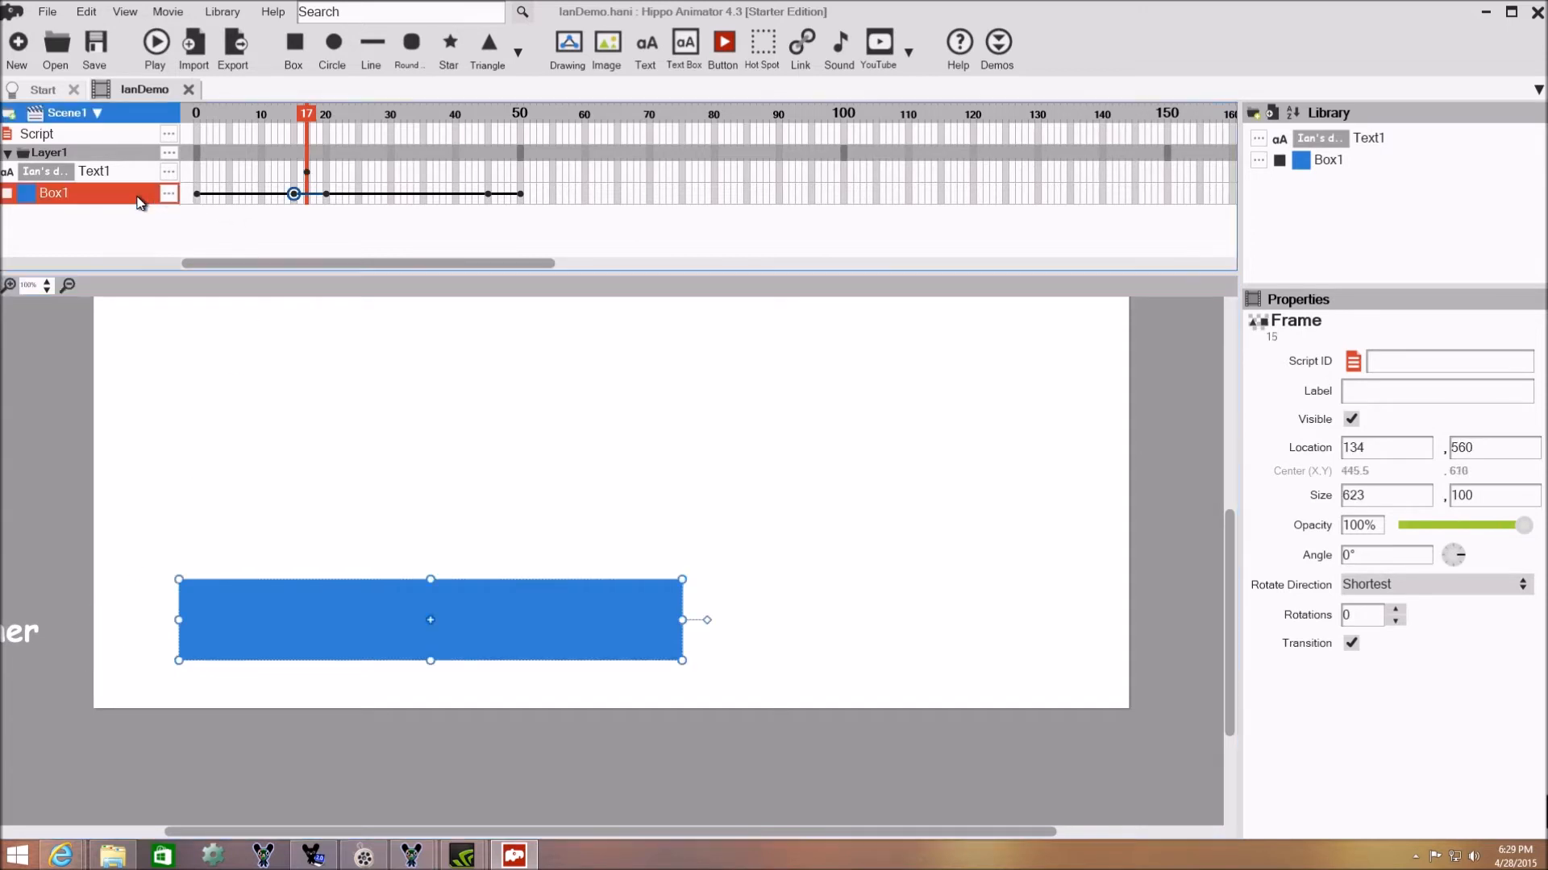
pyautogui.click(196, 195)
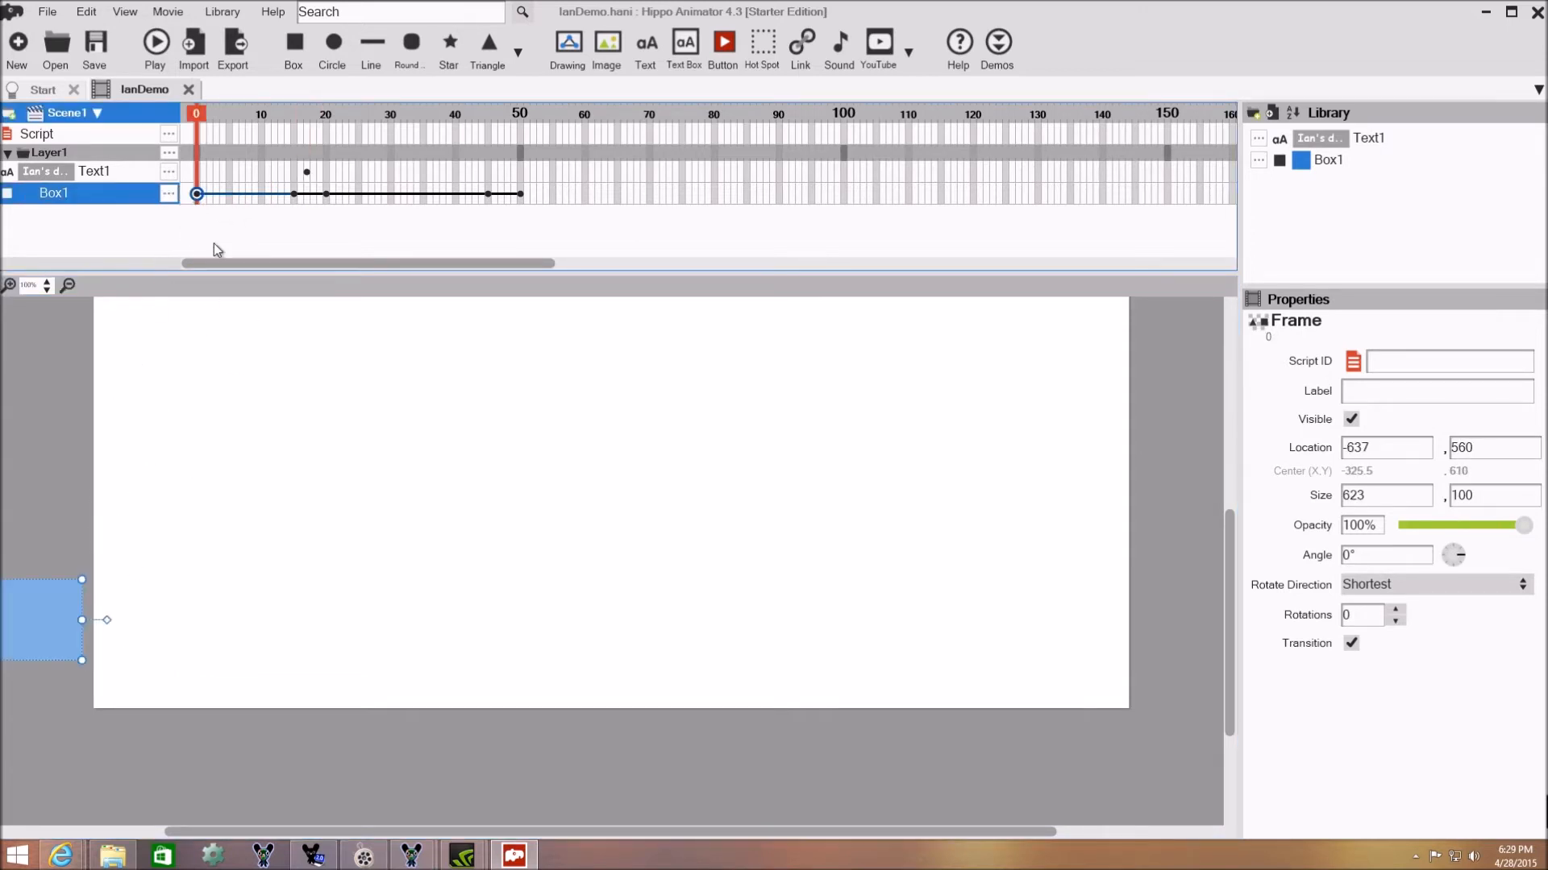
pyautogui.rightClick(130, 177)
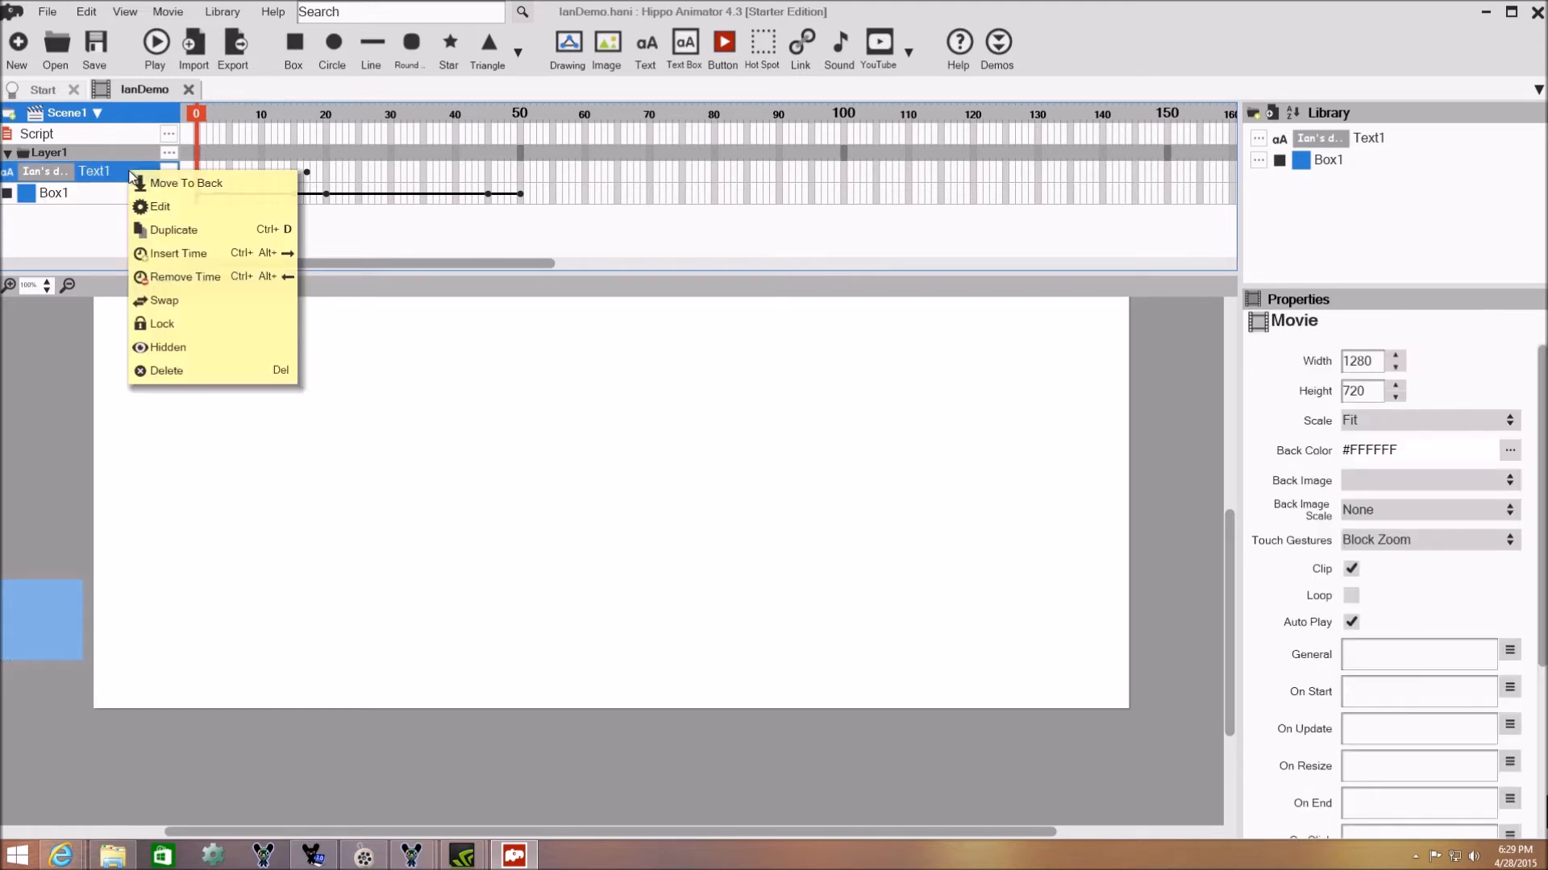
pyautogui.rightClick(105, 199)
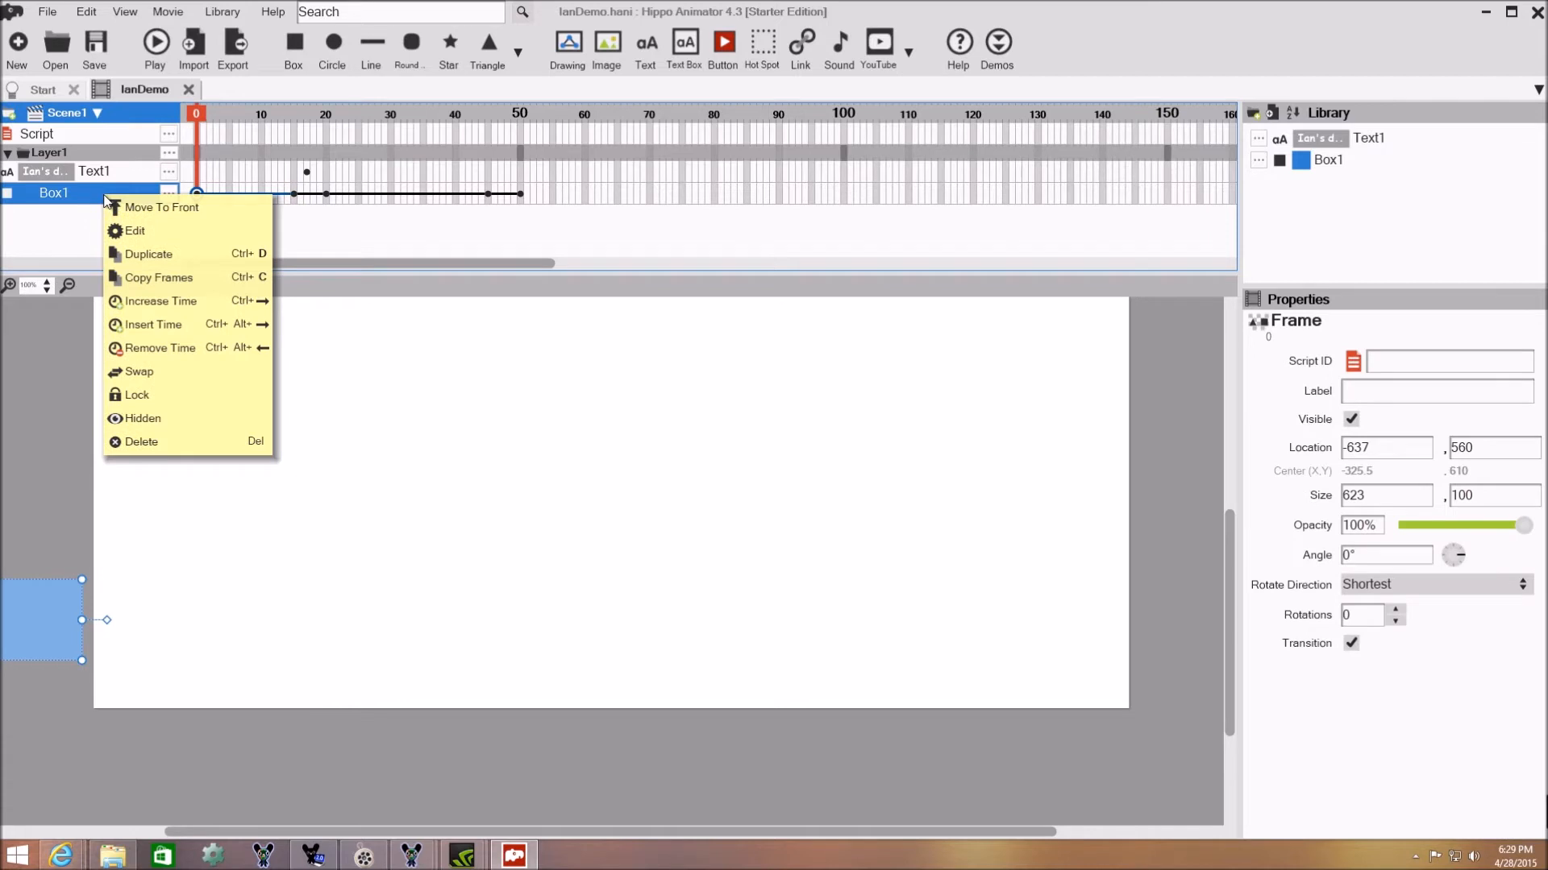
pyautogui.rightClick(118, 192)
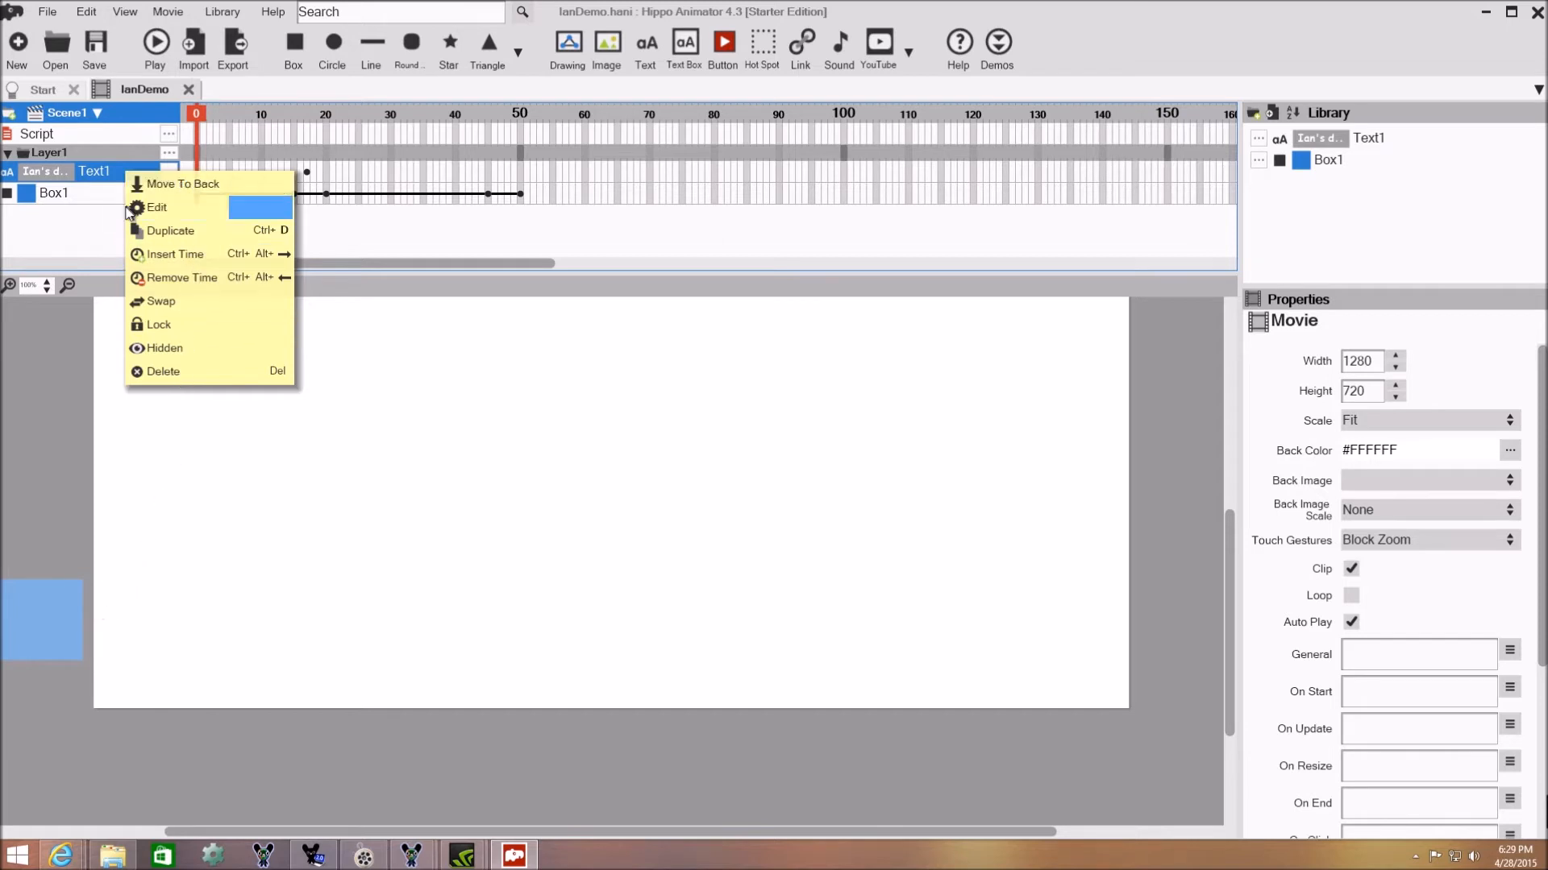
pyautogui.click(194, 200)
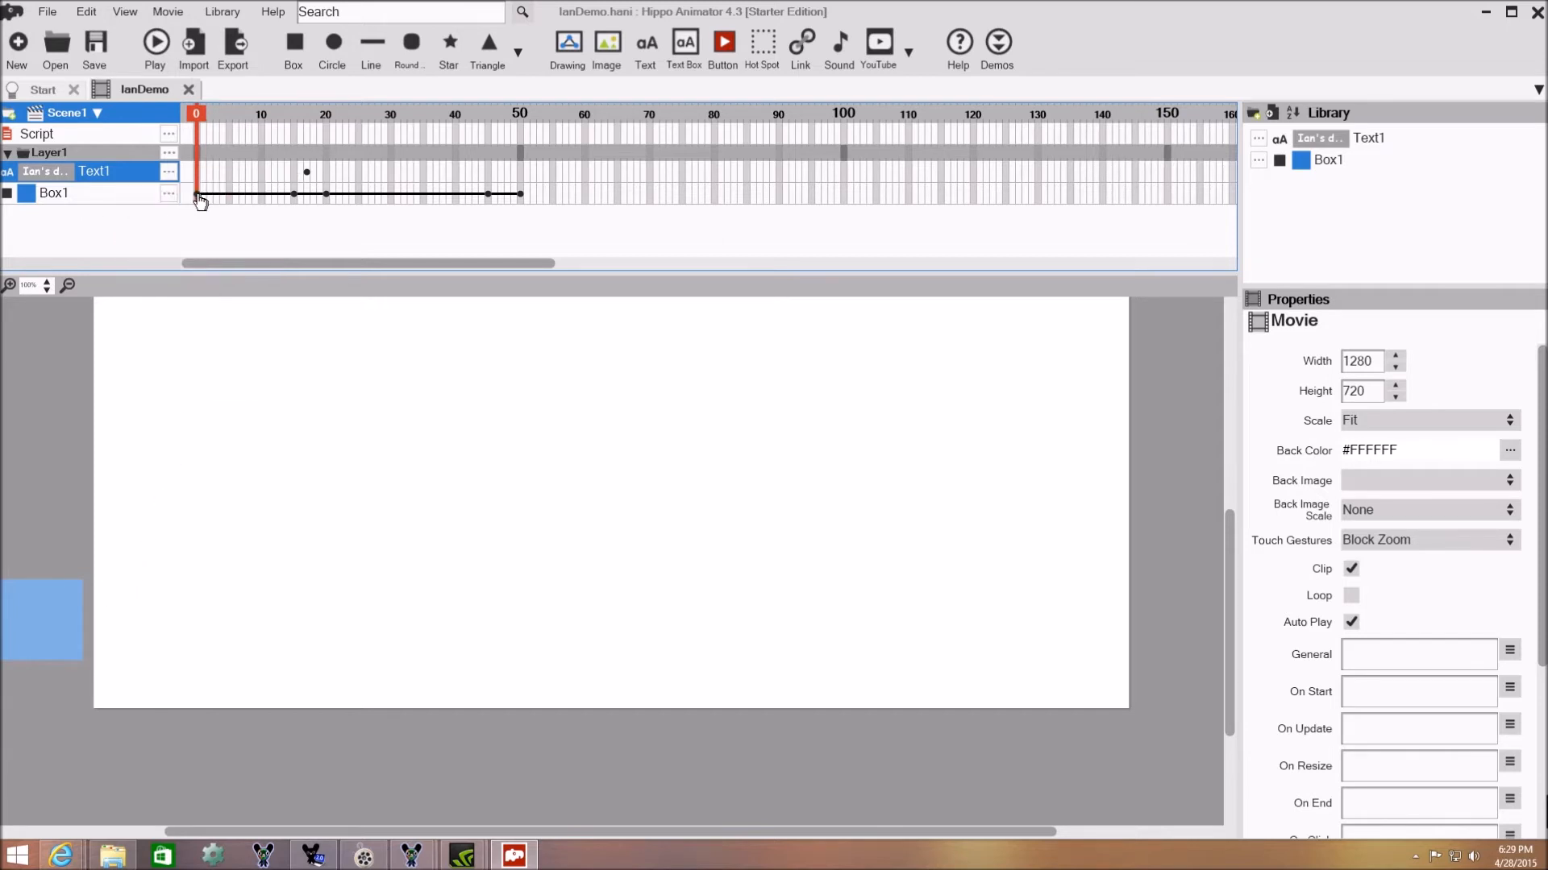
pyautogui.click(196, 195)
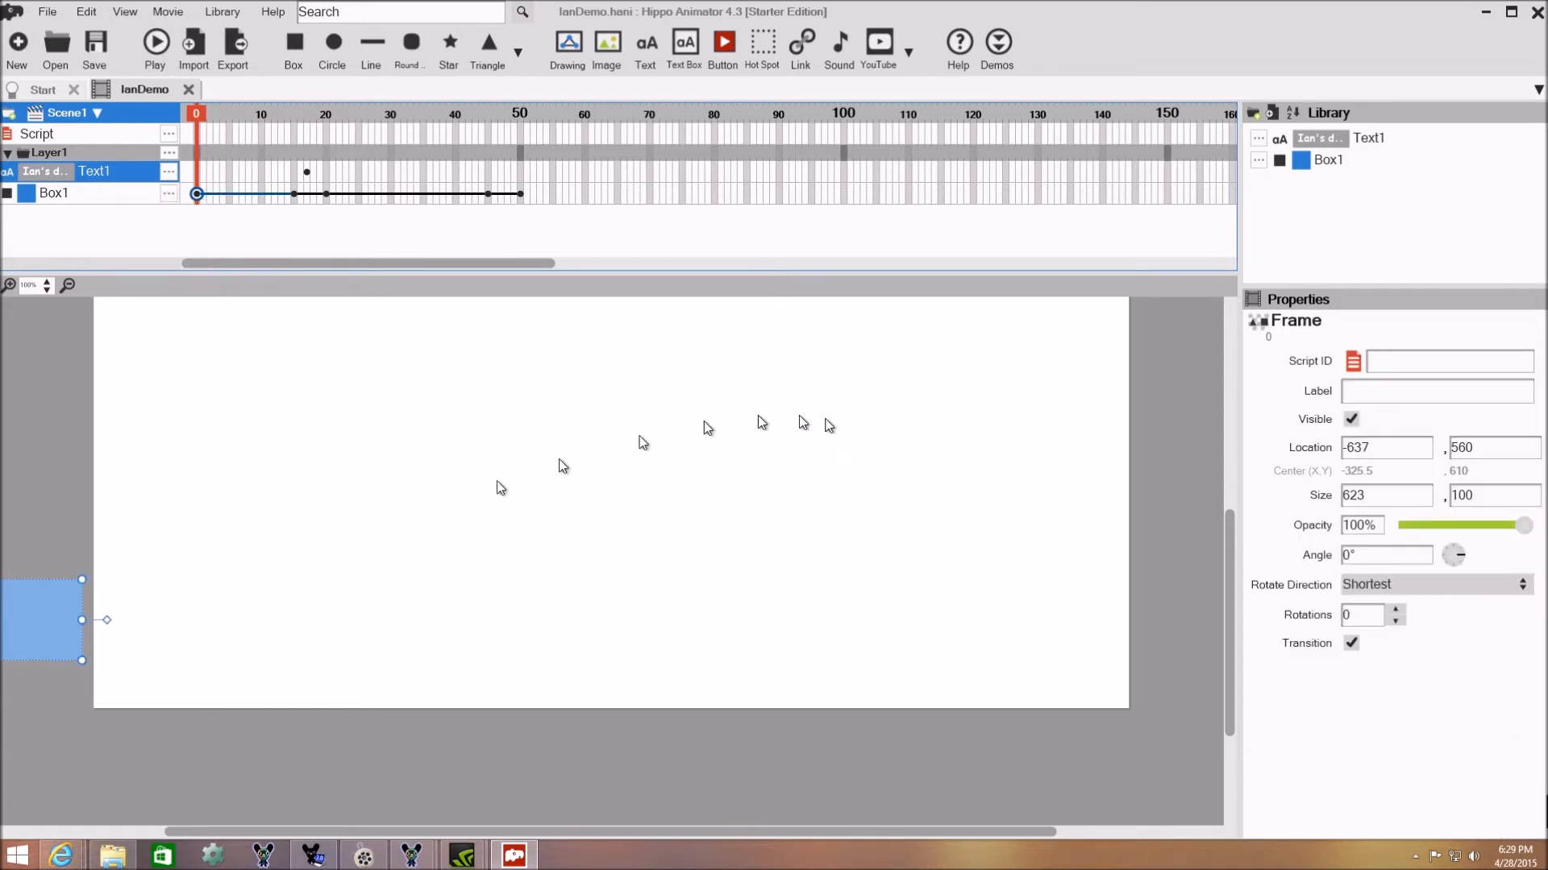
# Step: Delete the text's track from the timeline, keeping the text in the library
pyautogui.click(307, 173)
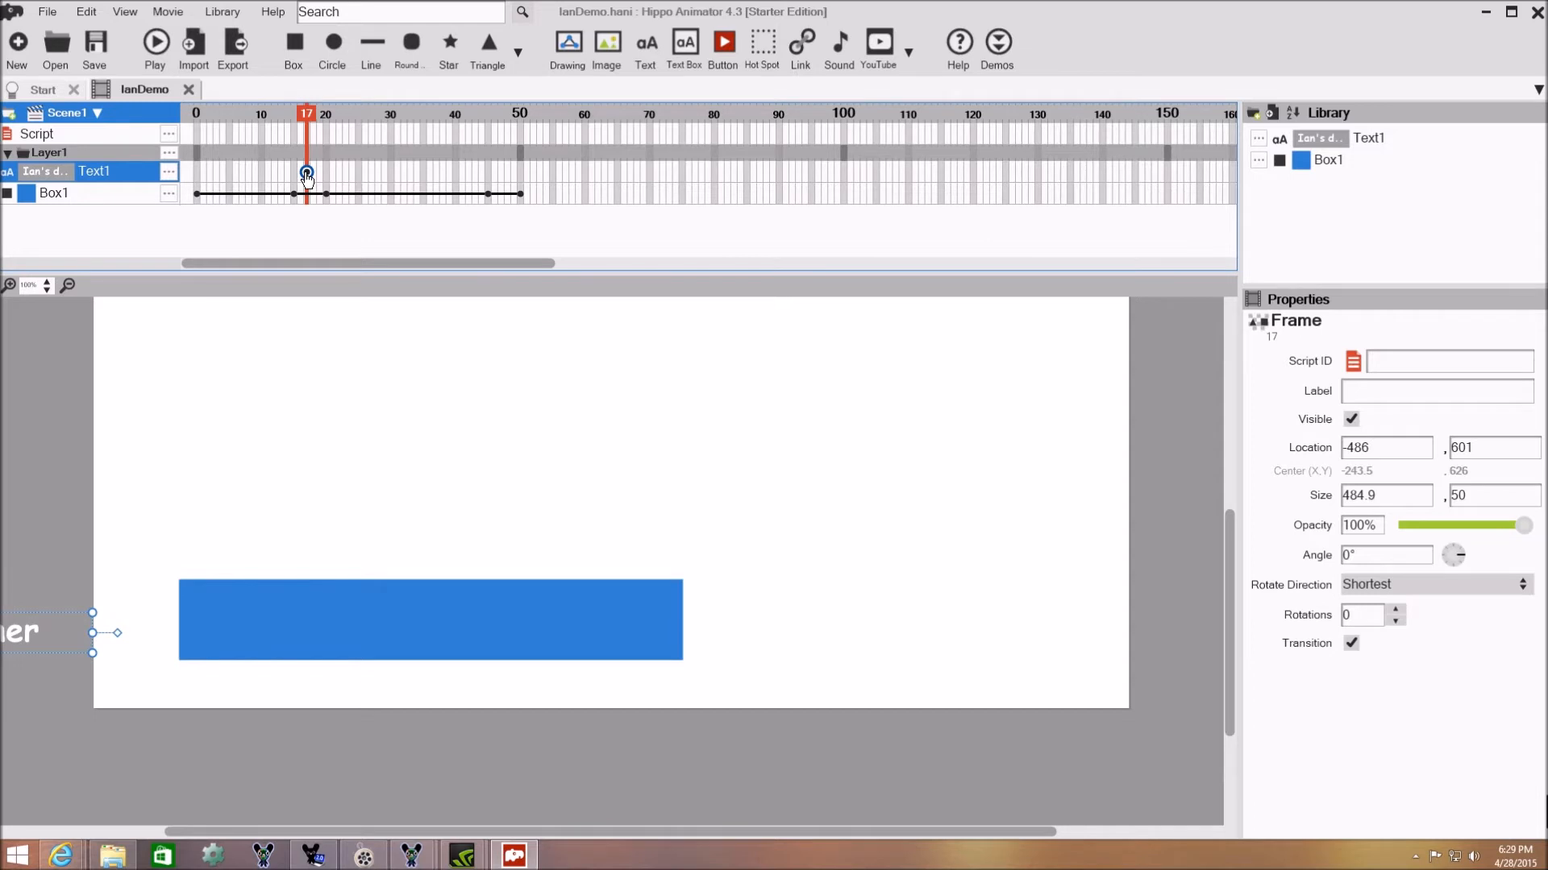
pyautogui.rightClick(140, 174)
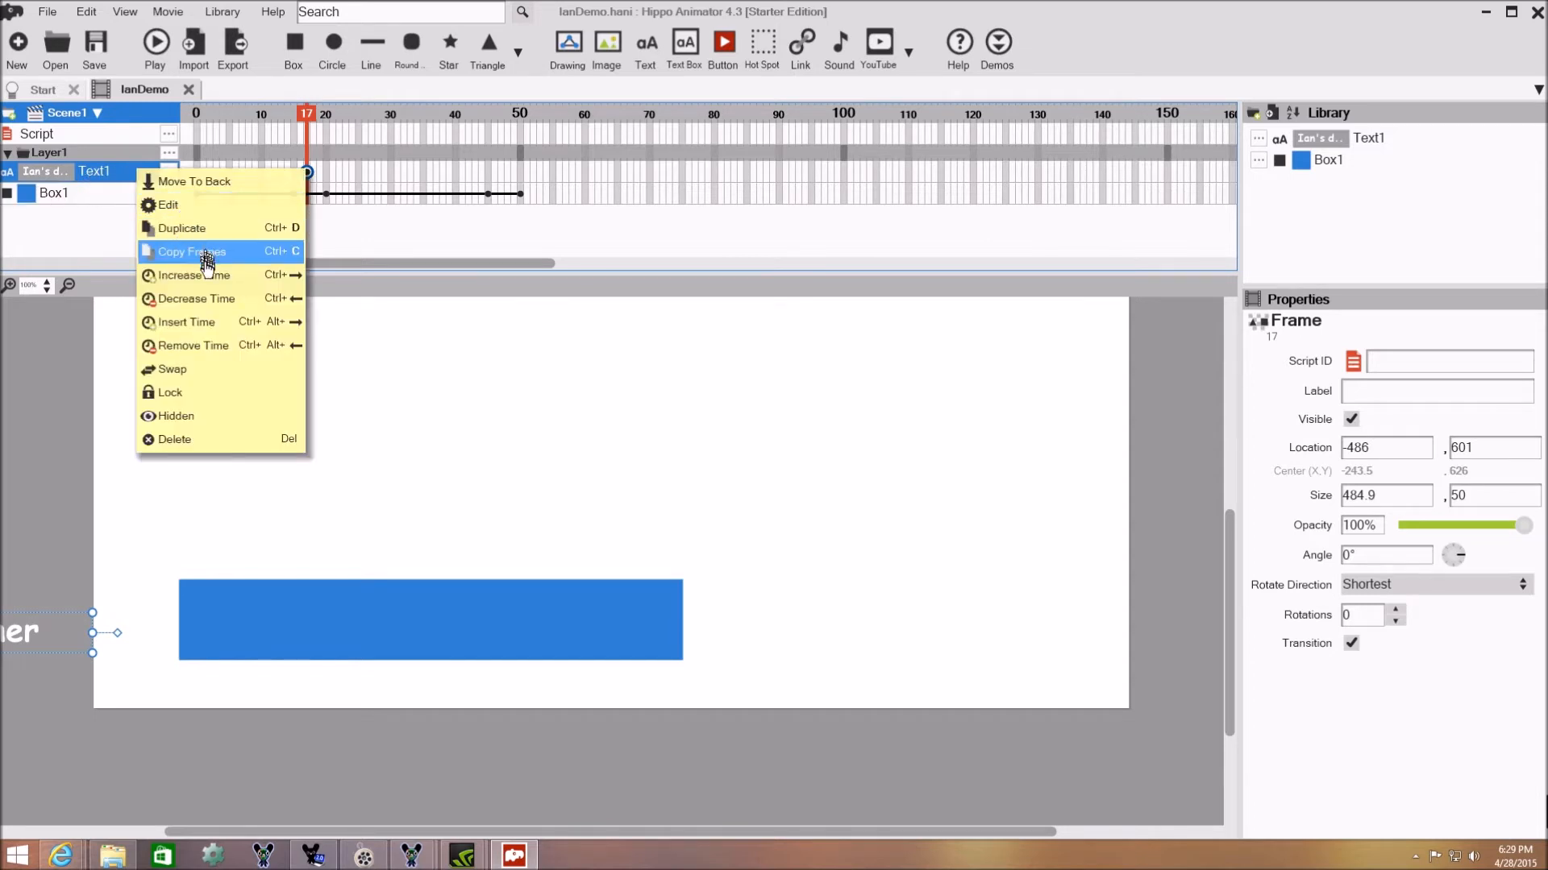
pyautogui.click(192, 439)
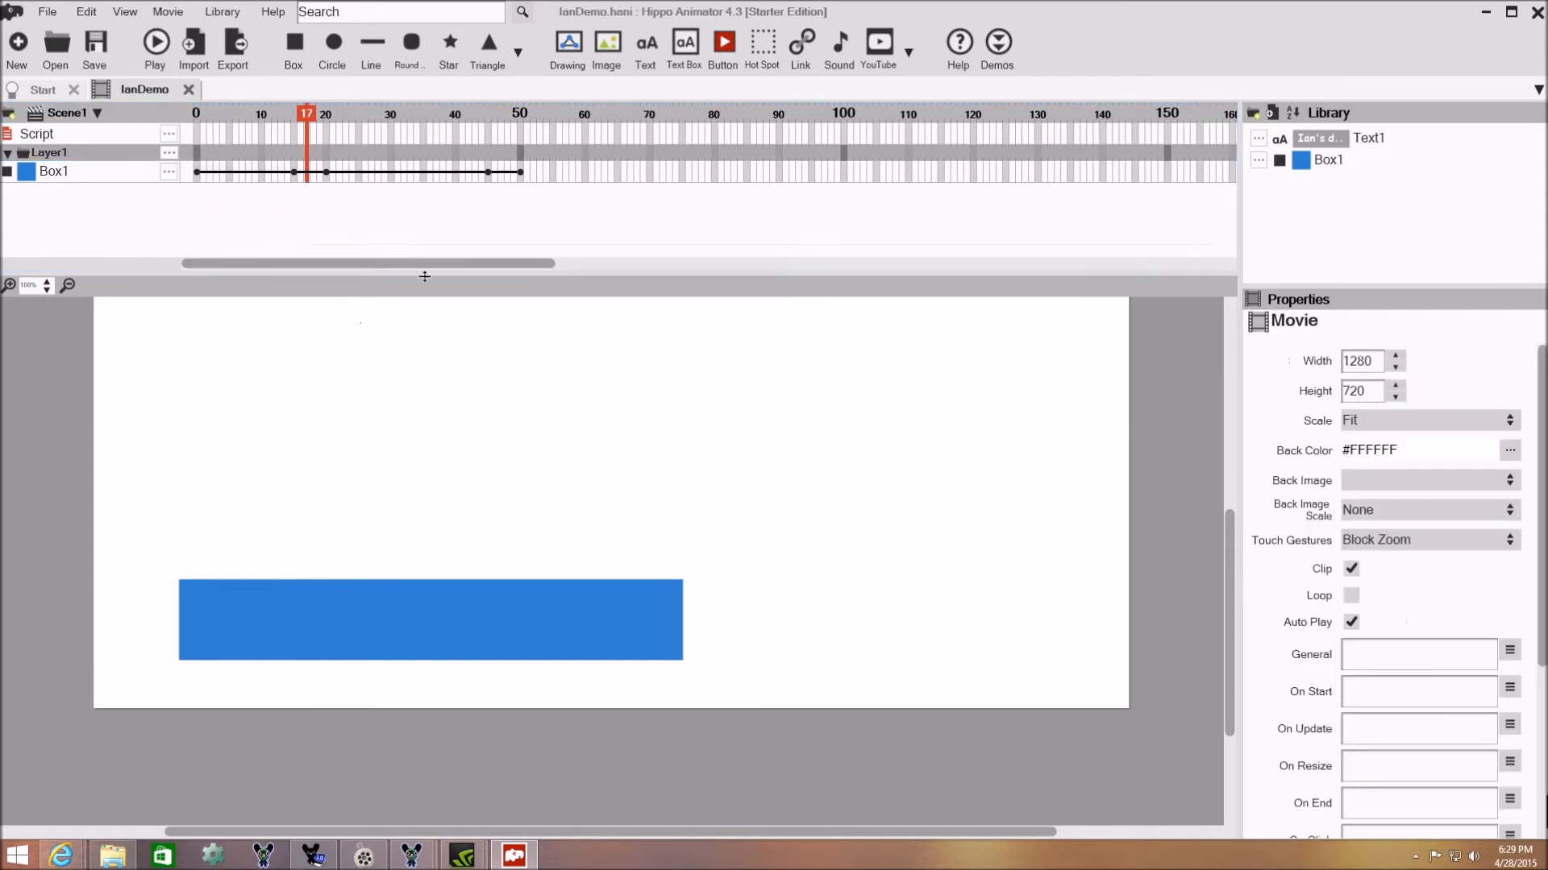
# Step: Add the library text to the timeline at frame 0, about 419 wide, and place it off-stage over the box at about -424, 586
pyautogui.click(199, 118)
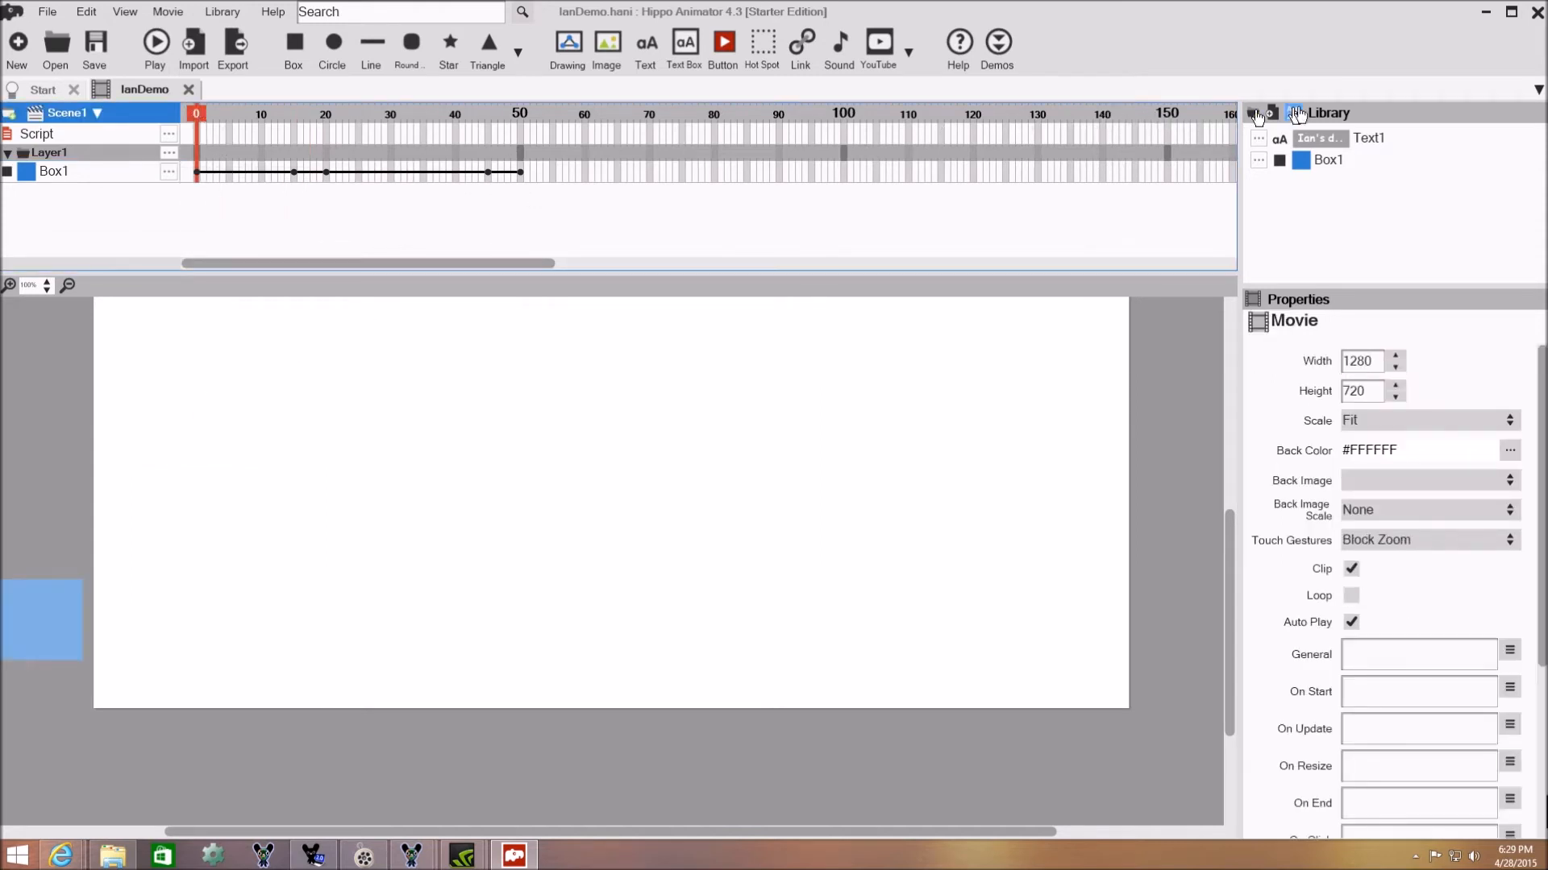
pyautogui.click(1310, 142)
pyautogui.rightClick(1304, 145)
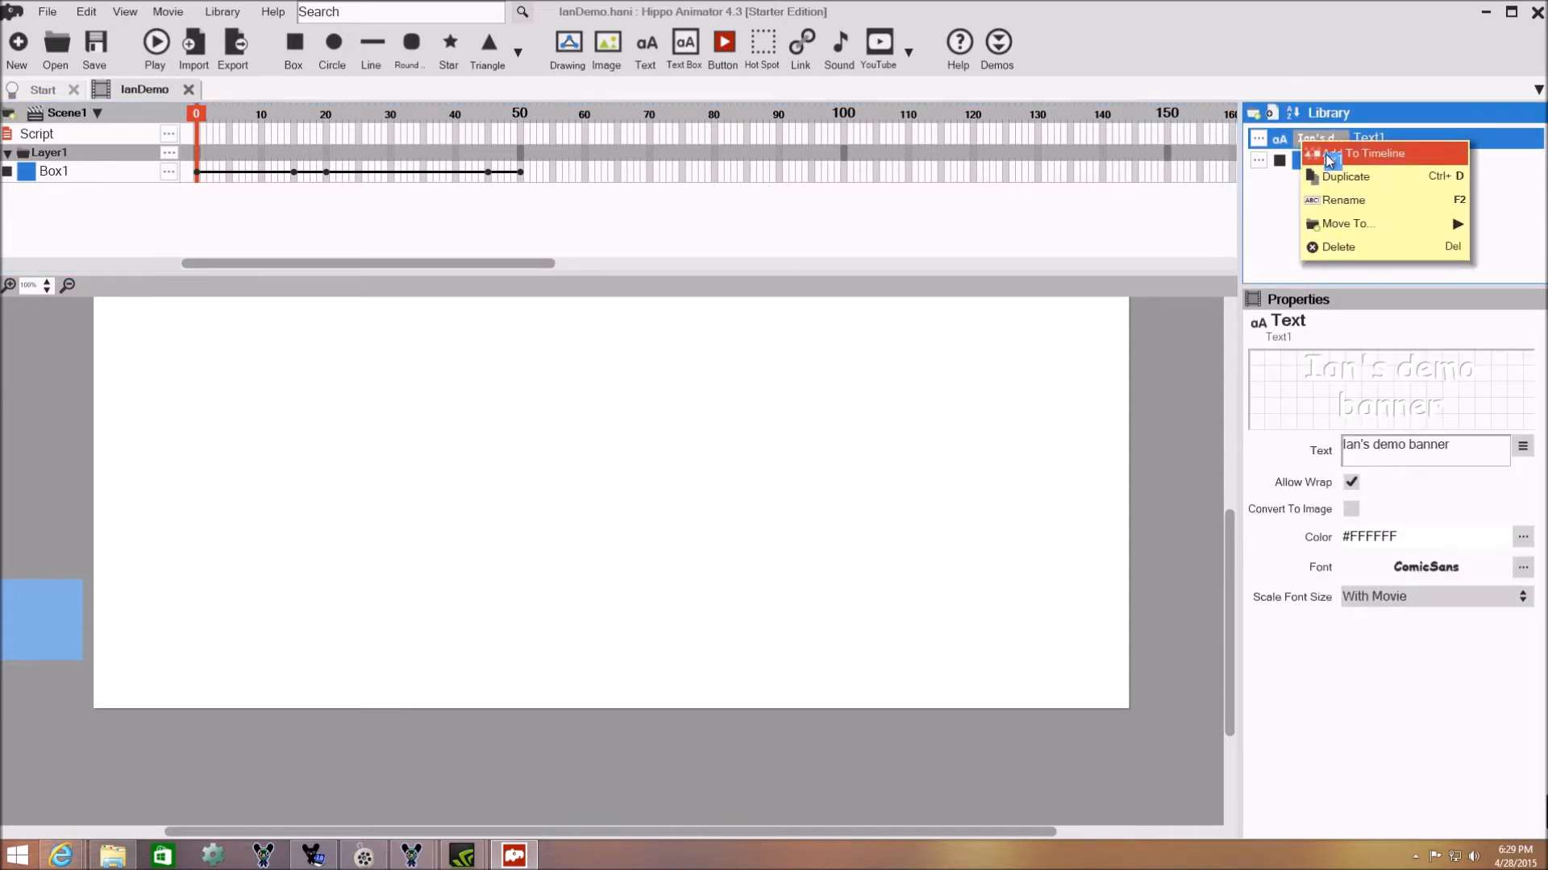
pyautogui.click(1328, 161)
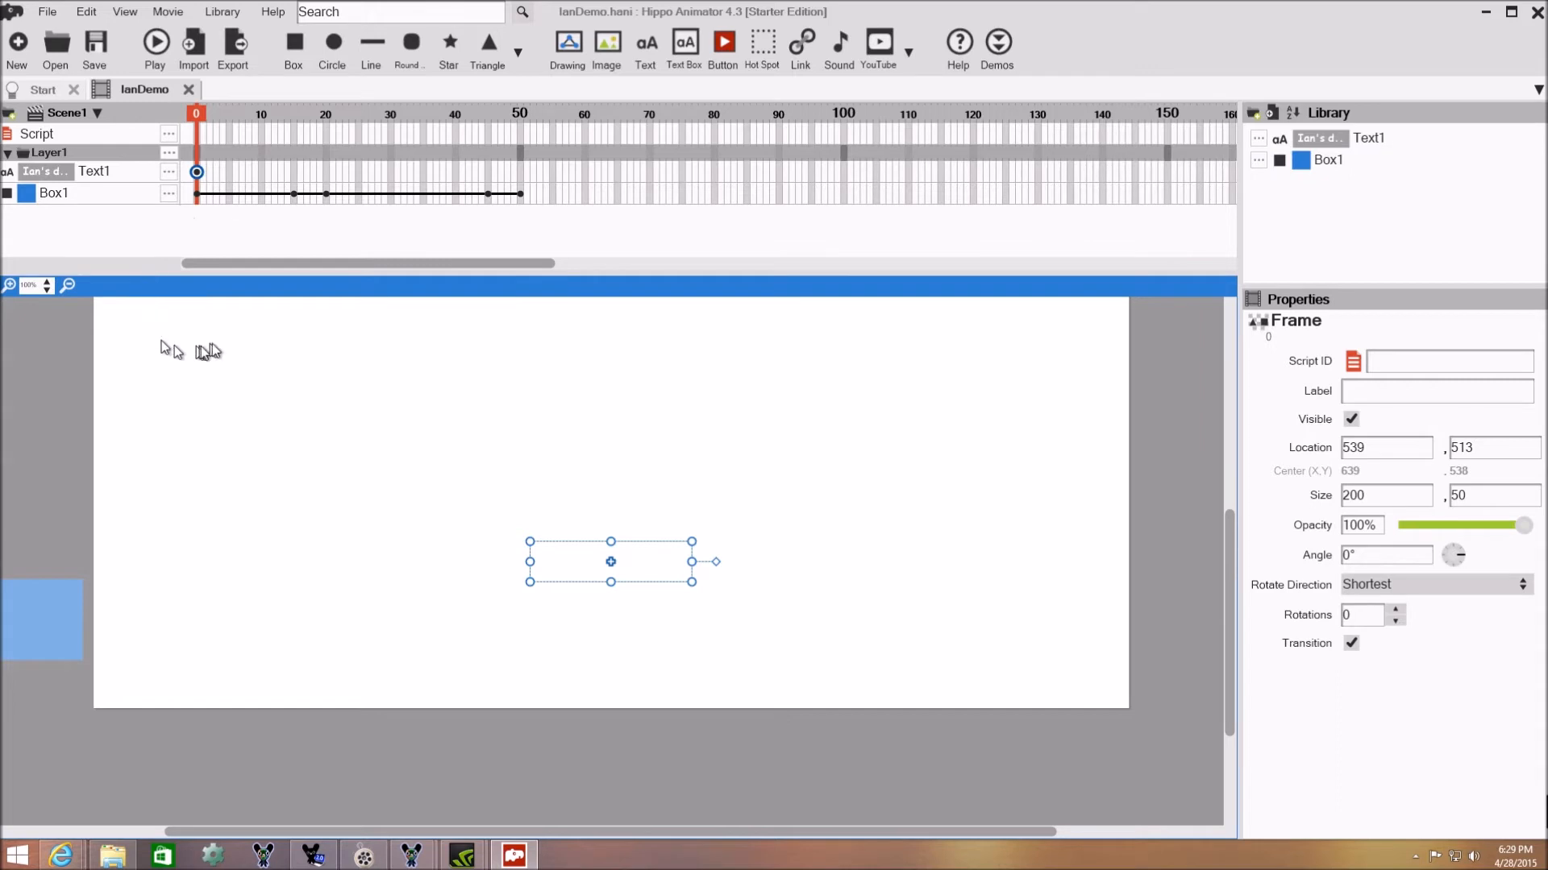
pyautogui.moveTo(570, 551); pyautogui.dragTo(4, 612)
pyautogui.moveTo(117, 617); pyautogui.dragTo(52, 620)
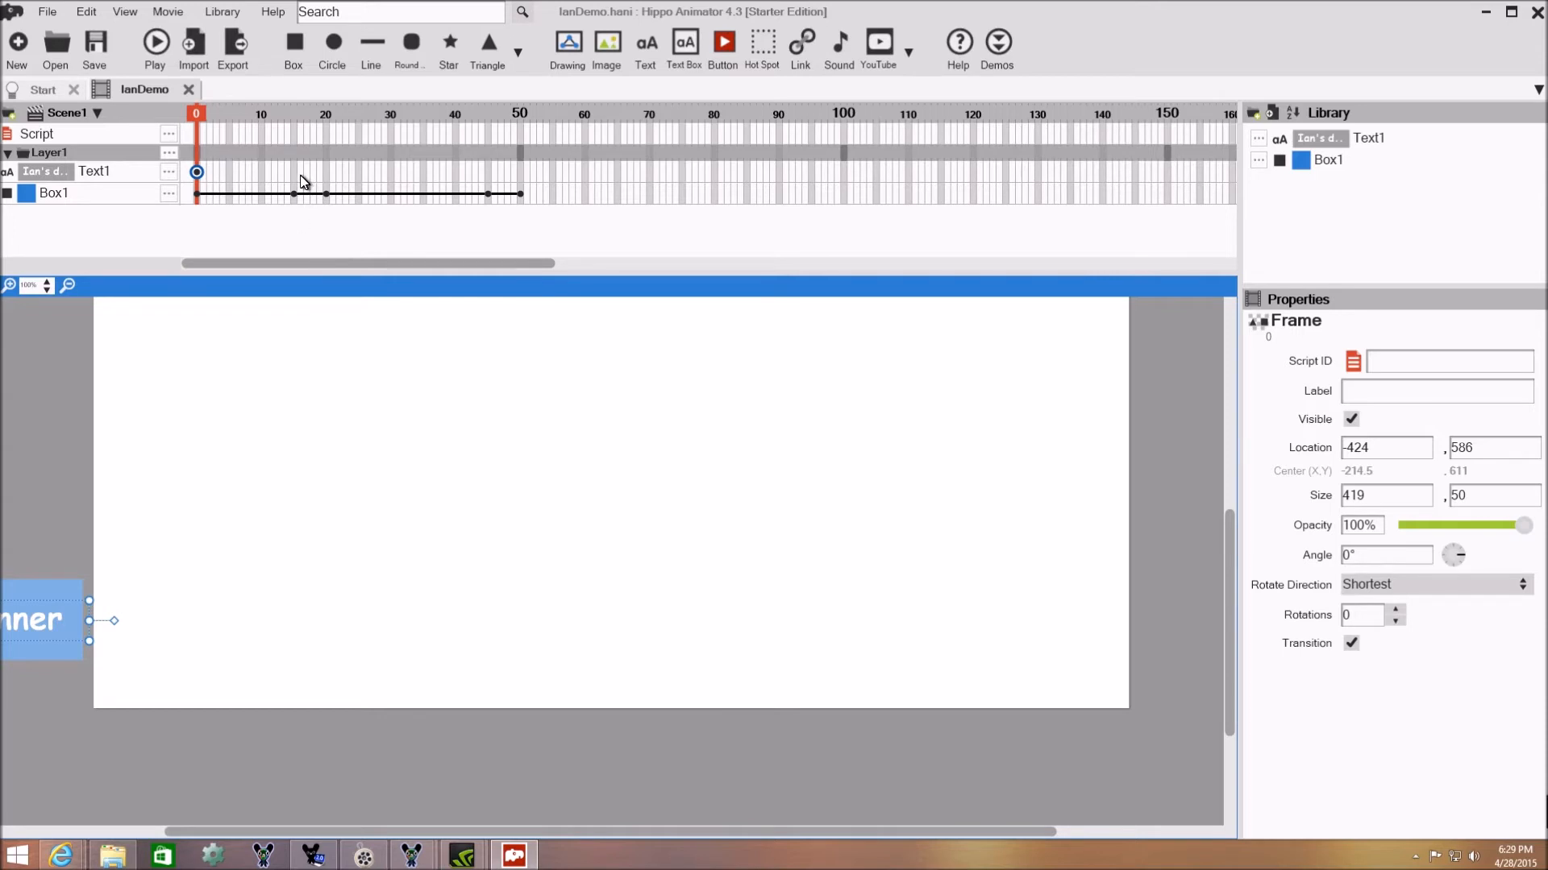
# Step: Add a keyframe for the text at frame 16 and move the text onto the box at about 310, 586
pyautogui.click(129, 173)
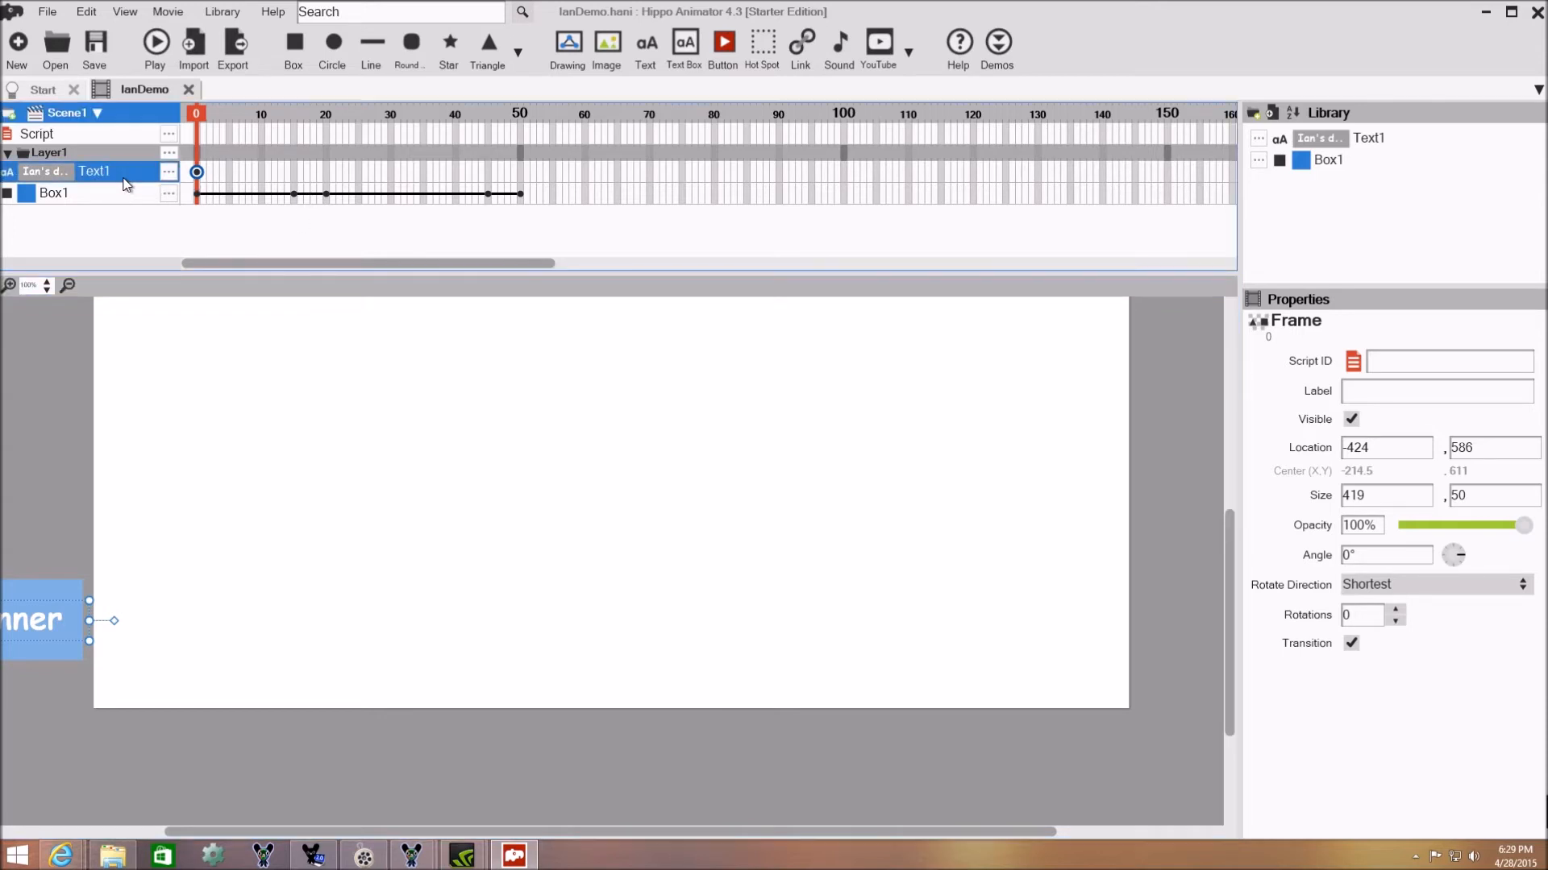
pyautogui.rightClick(298, 173)
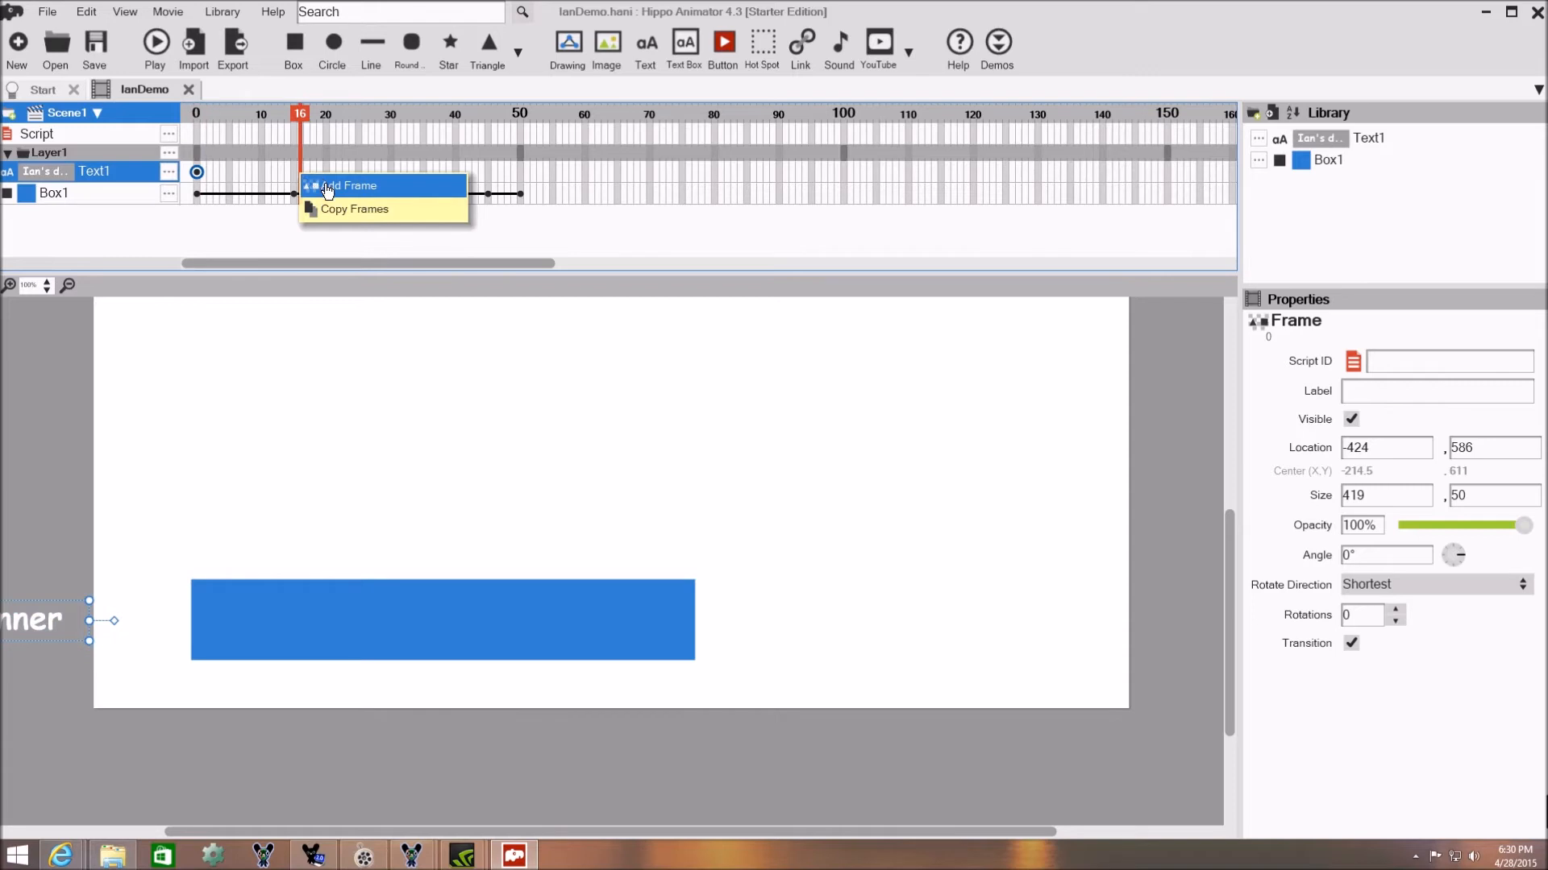
pyautogui.click(327, 187)
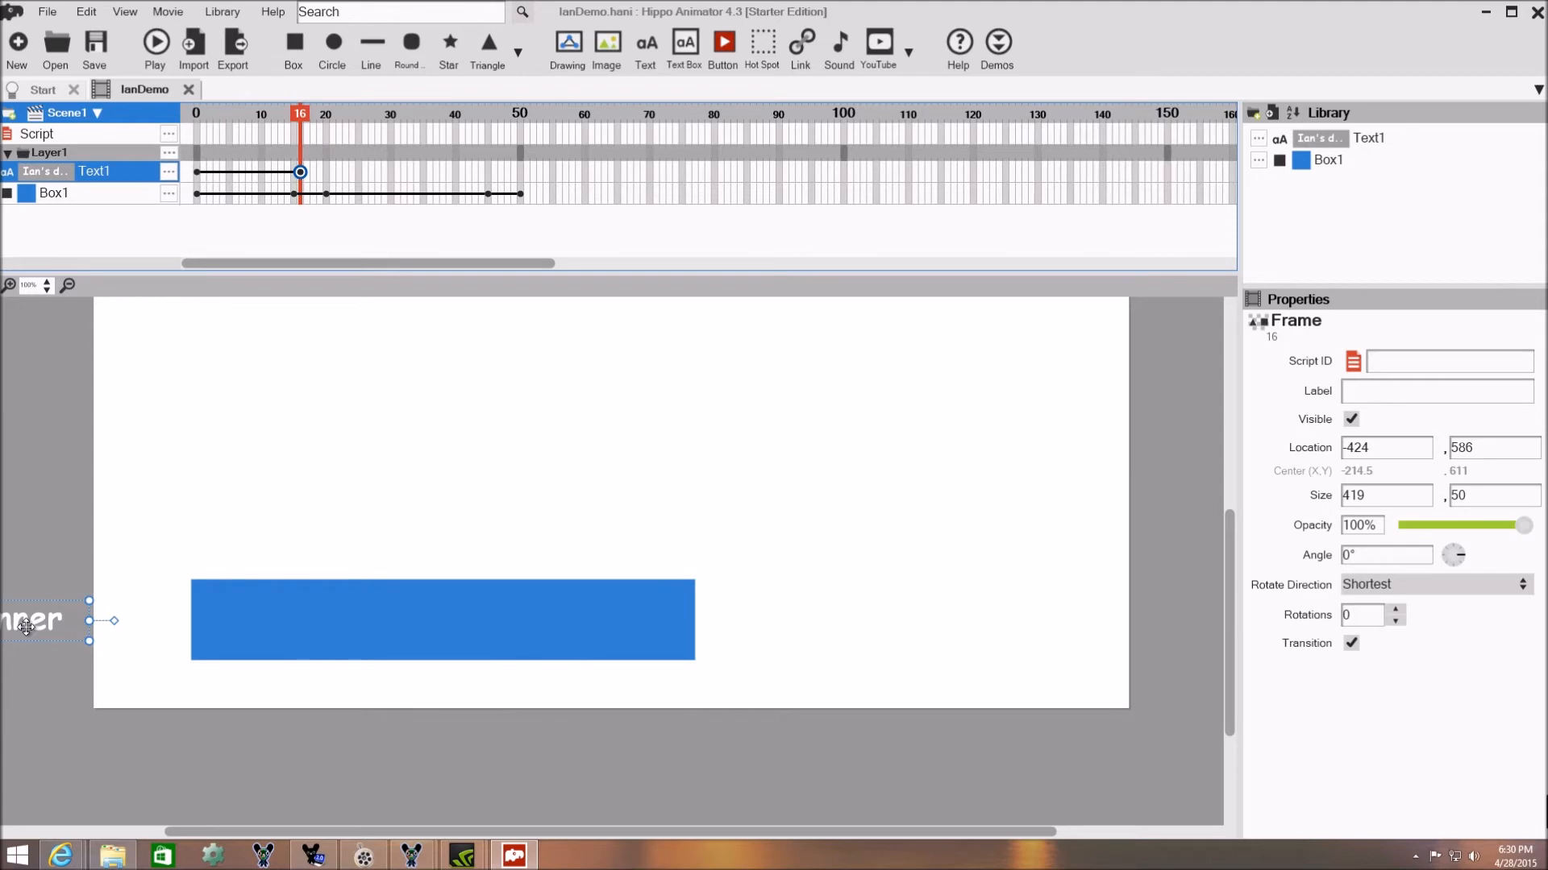
pyautogui.moveTo(27, 628); pyautogui.dragTo(619, 627)
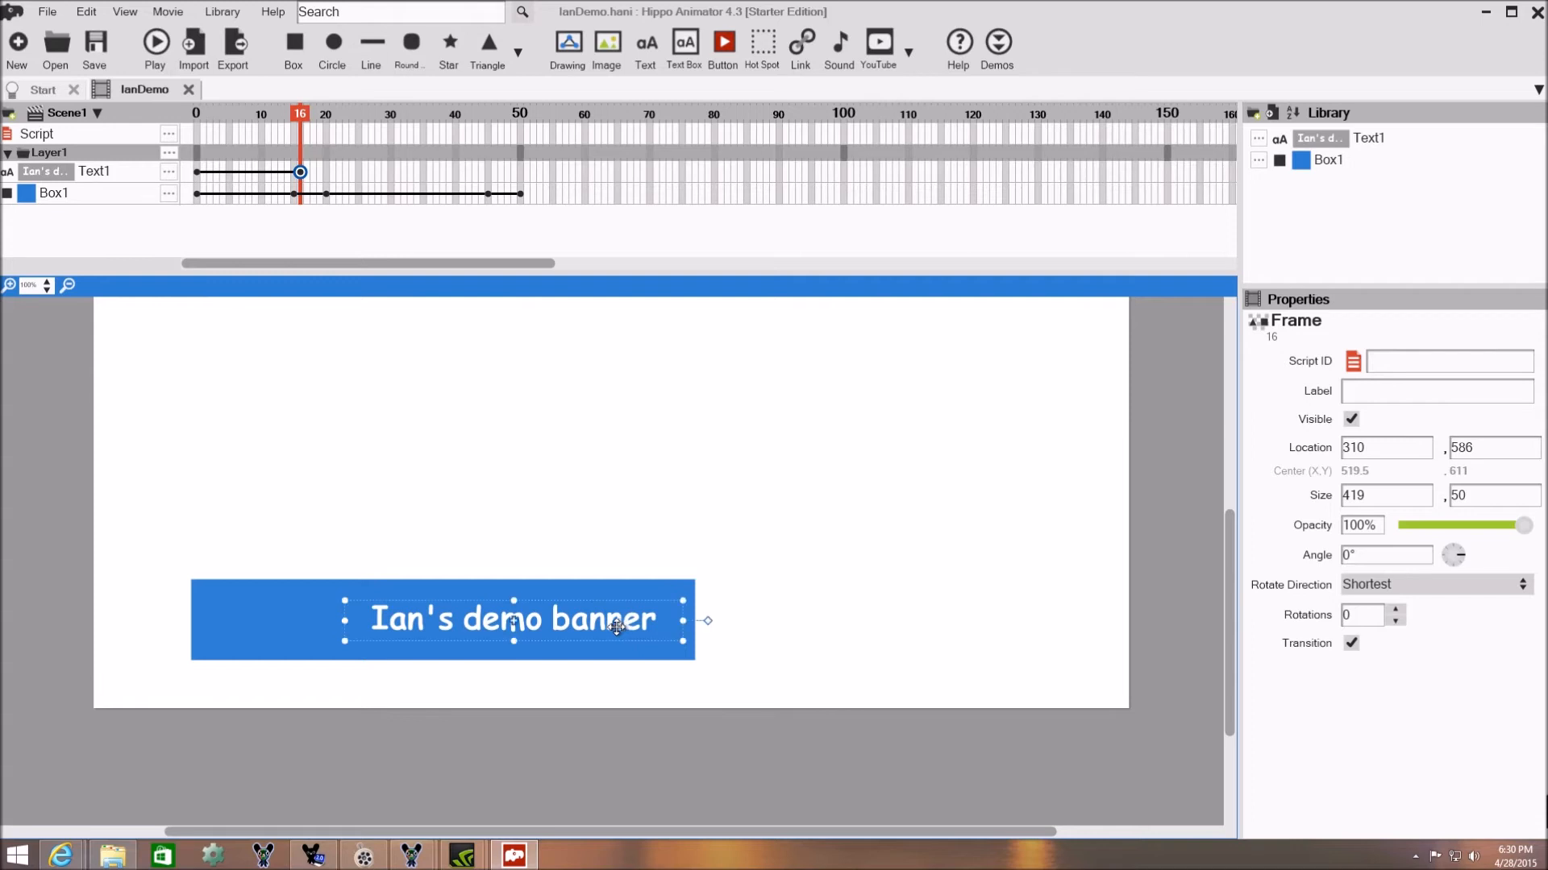
# Step: Add a keyframe for the text at frame 21 and move the text to about 166, 588, centred on the box
pyautogui.click(333, 172)
pyautogui.rightClick(334, 174)
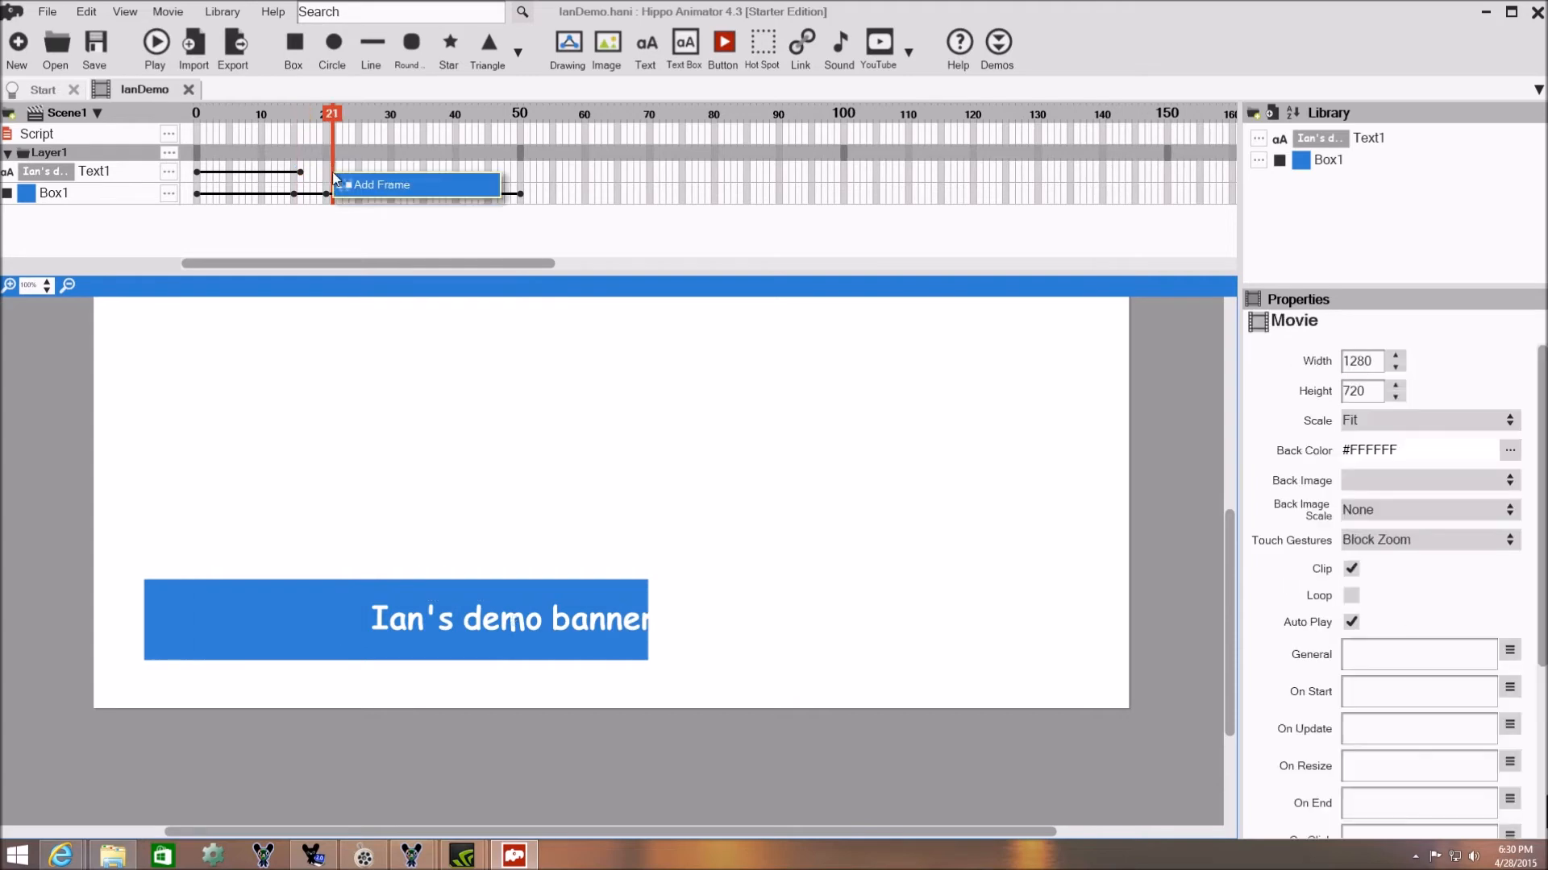
pyautogui.click(300, 172)
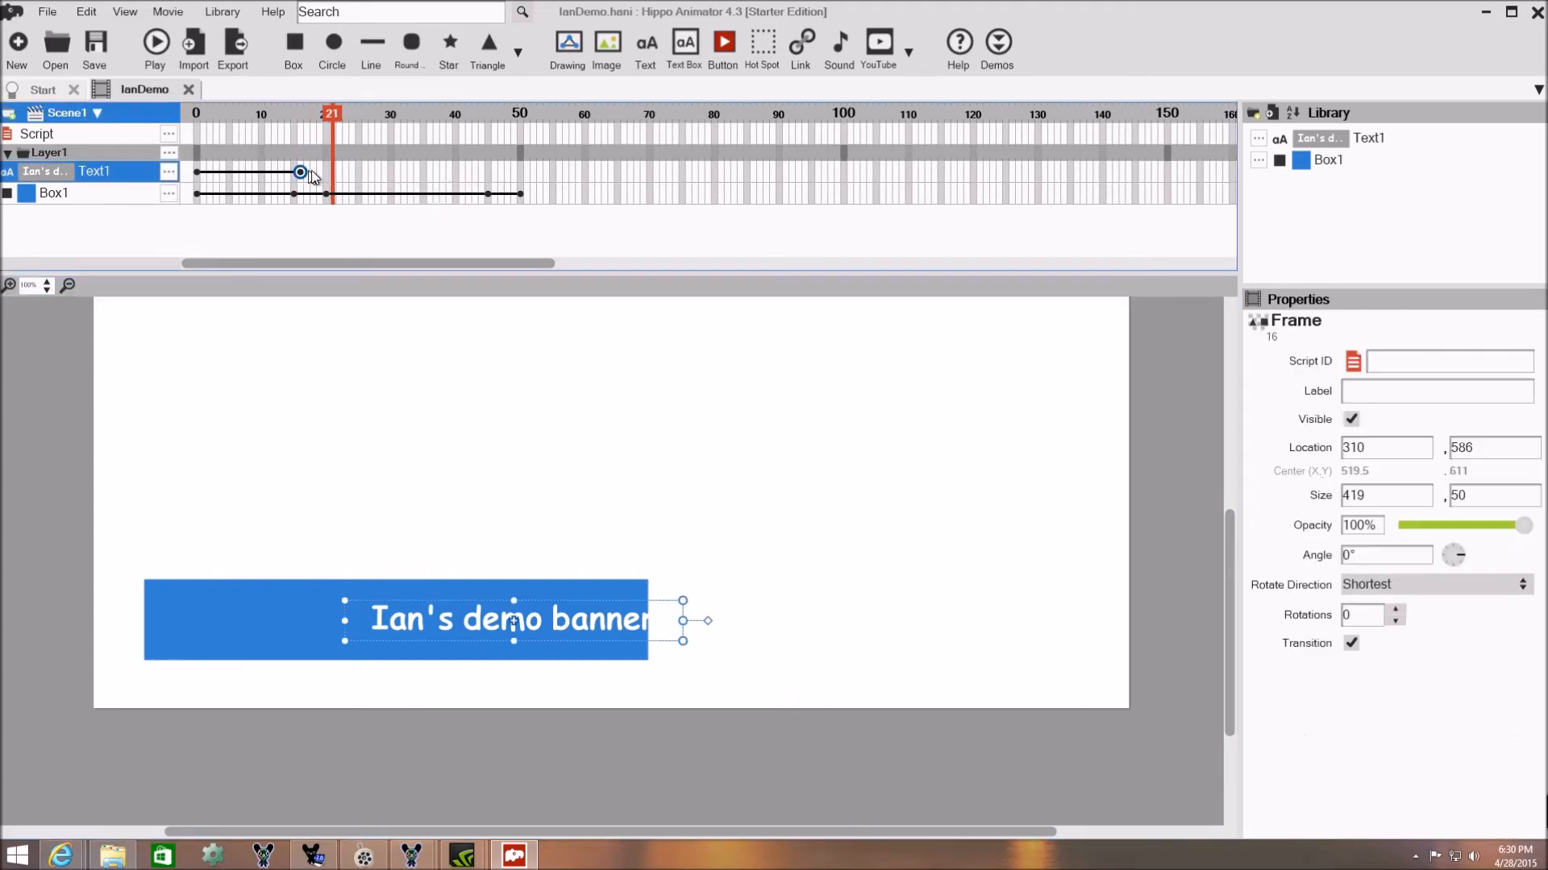
pyautogui.rightClick(334, 172)
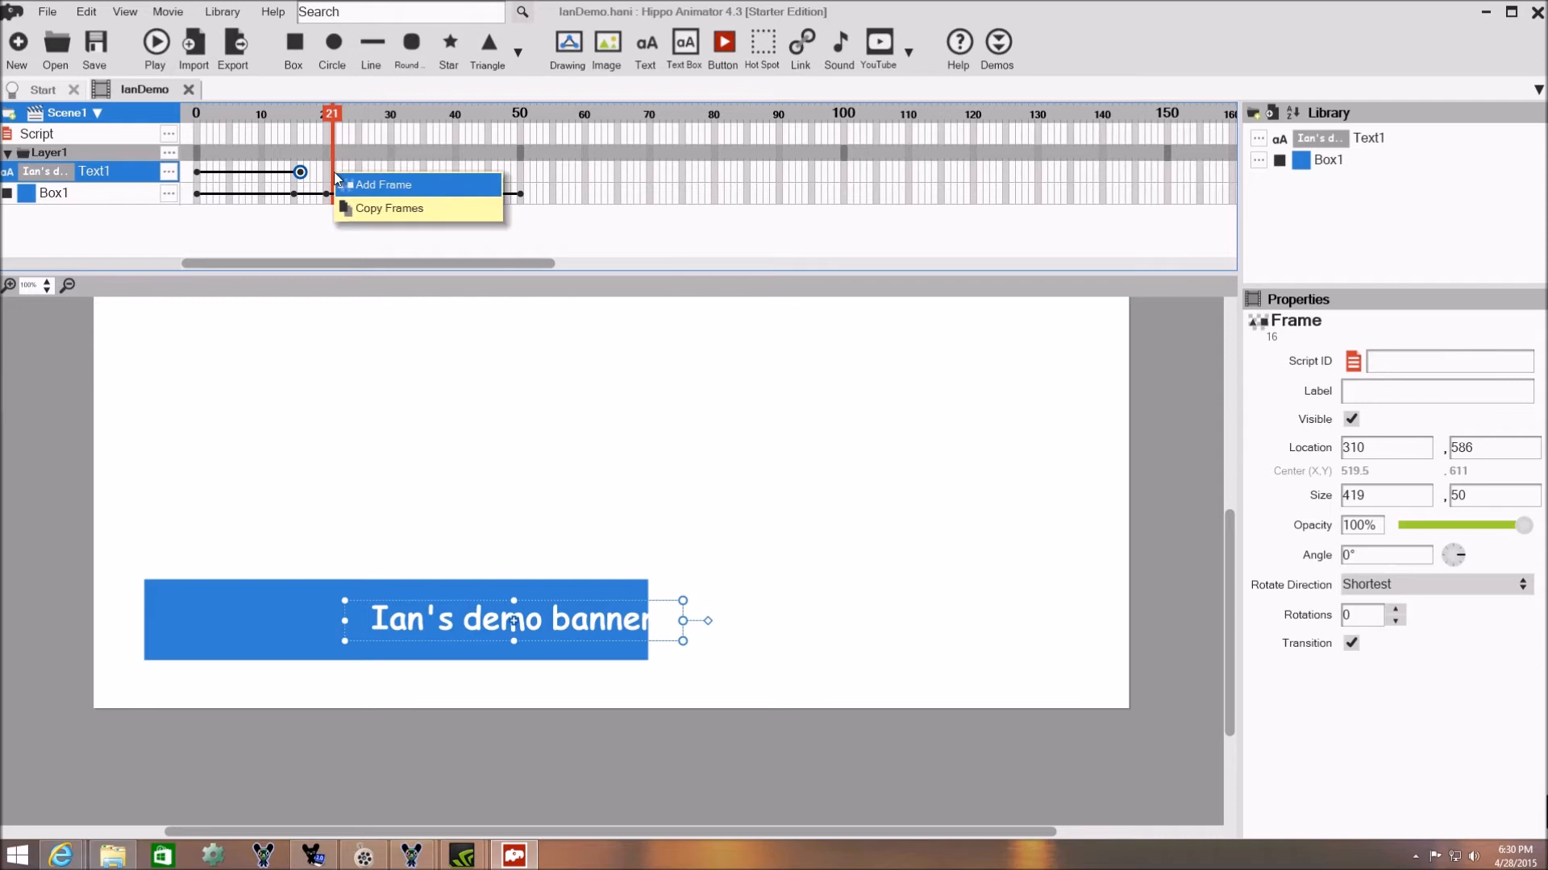
pyautogui.click(369, 190)
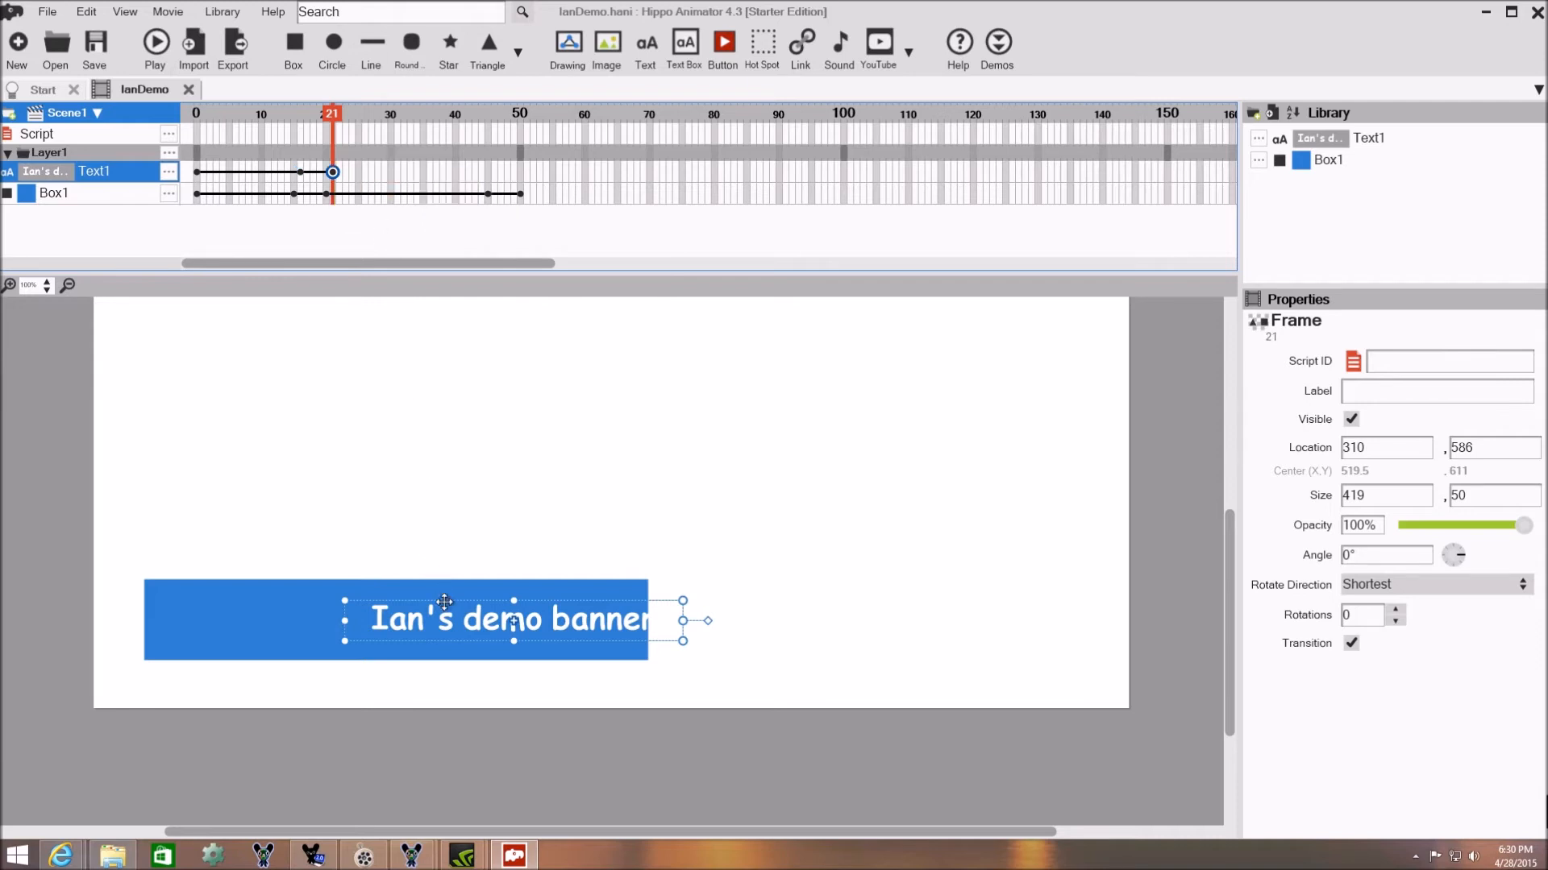
pyautogui.moveTo(444, 617); pyautogui.dragTo(326, 619)
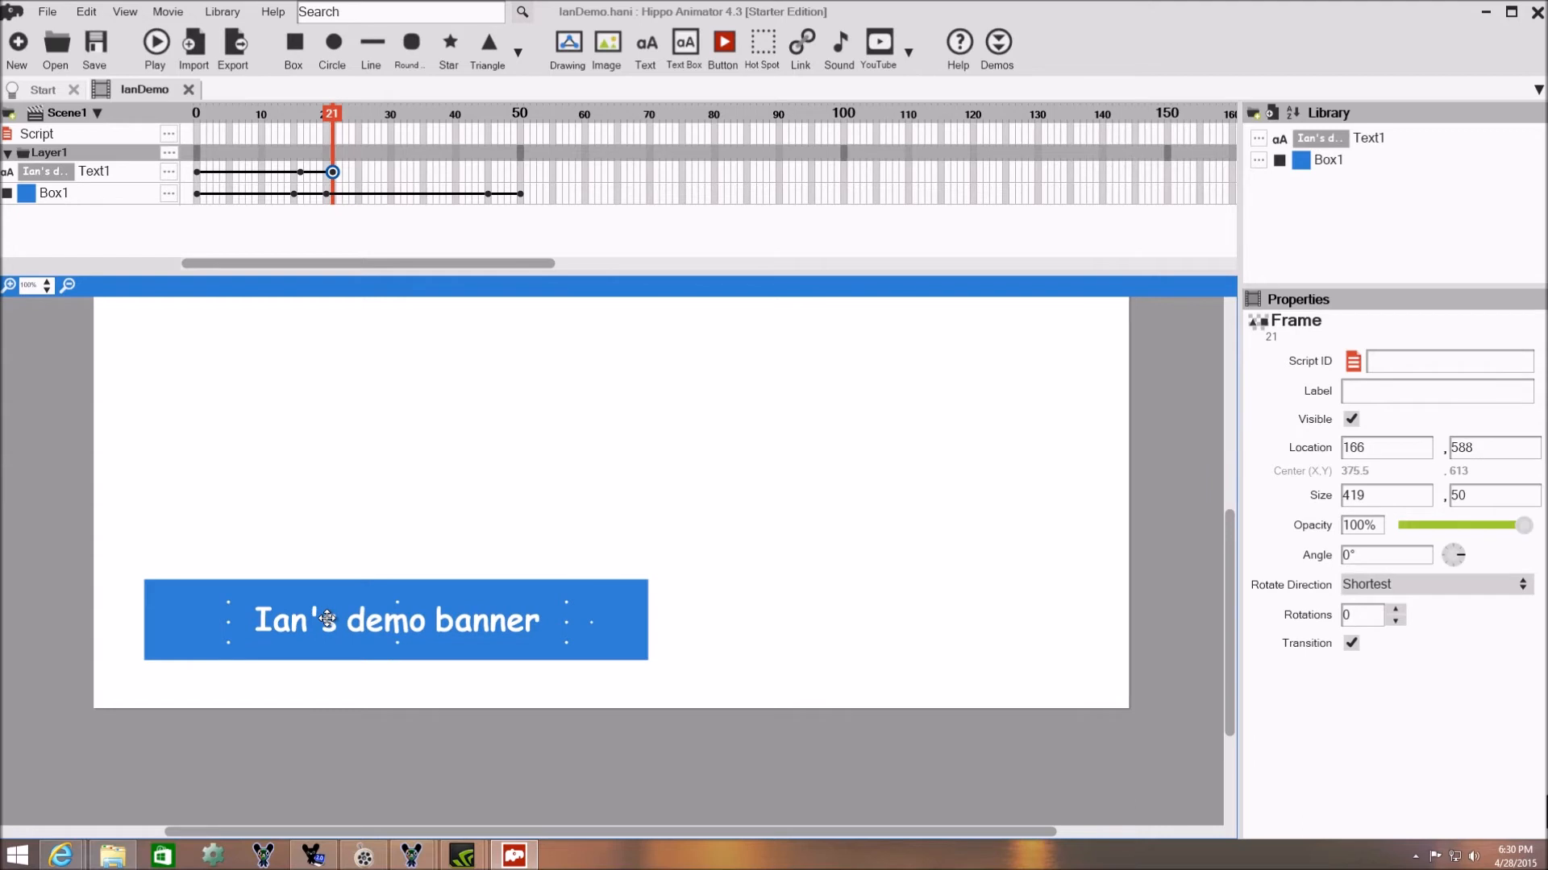
# Step: Add text keyframes at frames 46 and 51, and move the text off-stage at frame 51 to about -464, 587
pyautogui.rightClick(495, 175)
pyautogui.click(511, 187)
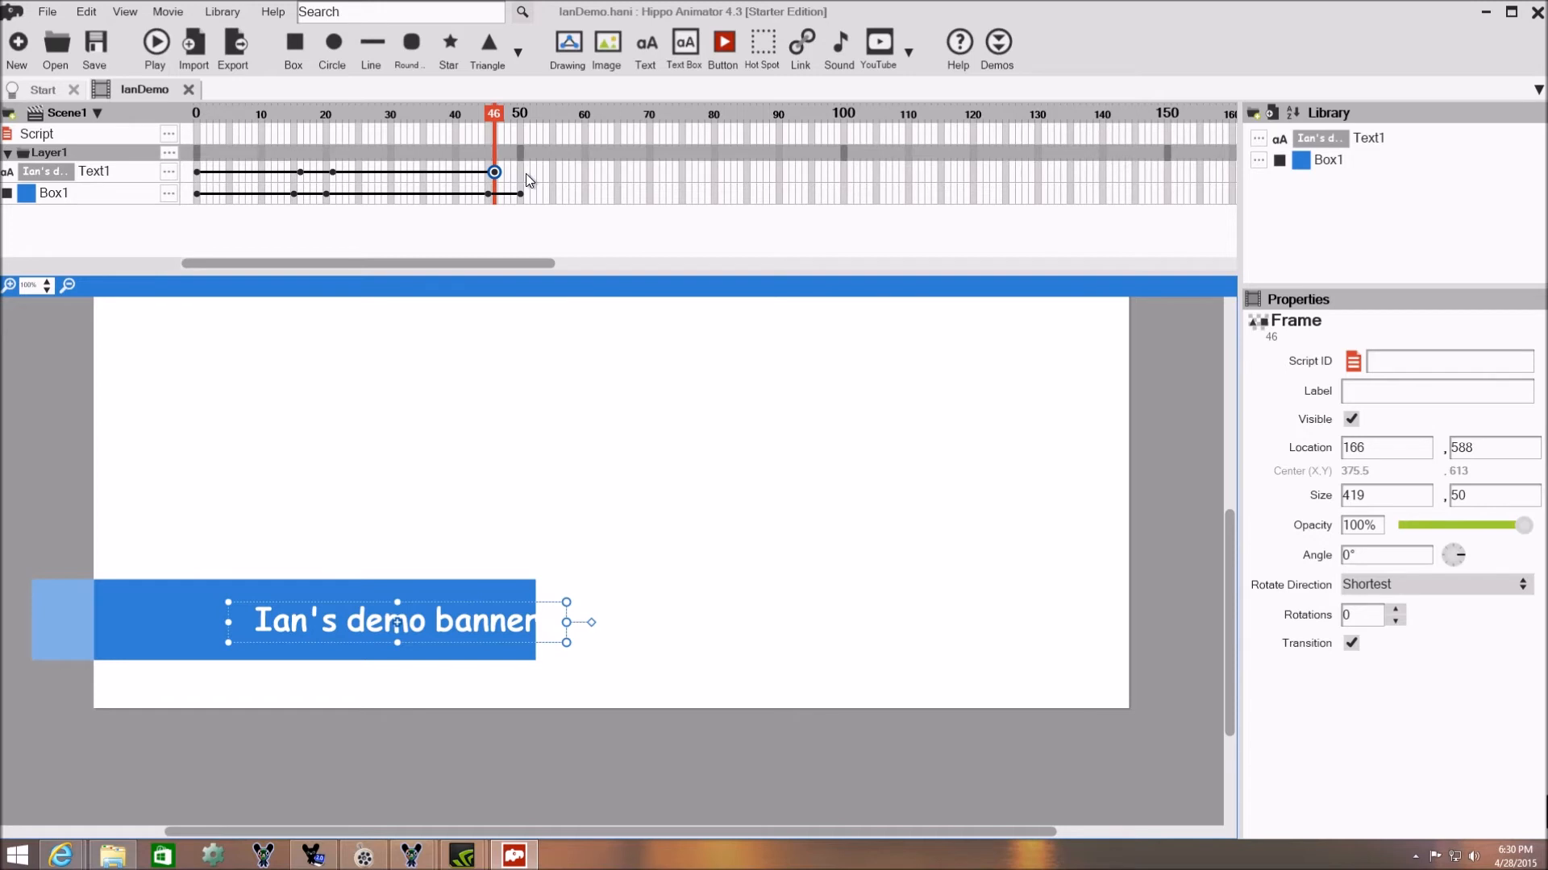
pyautogui.rightClick(526, 171)
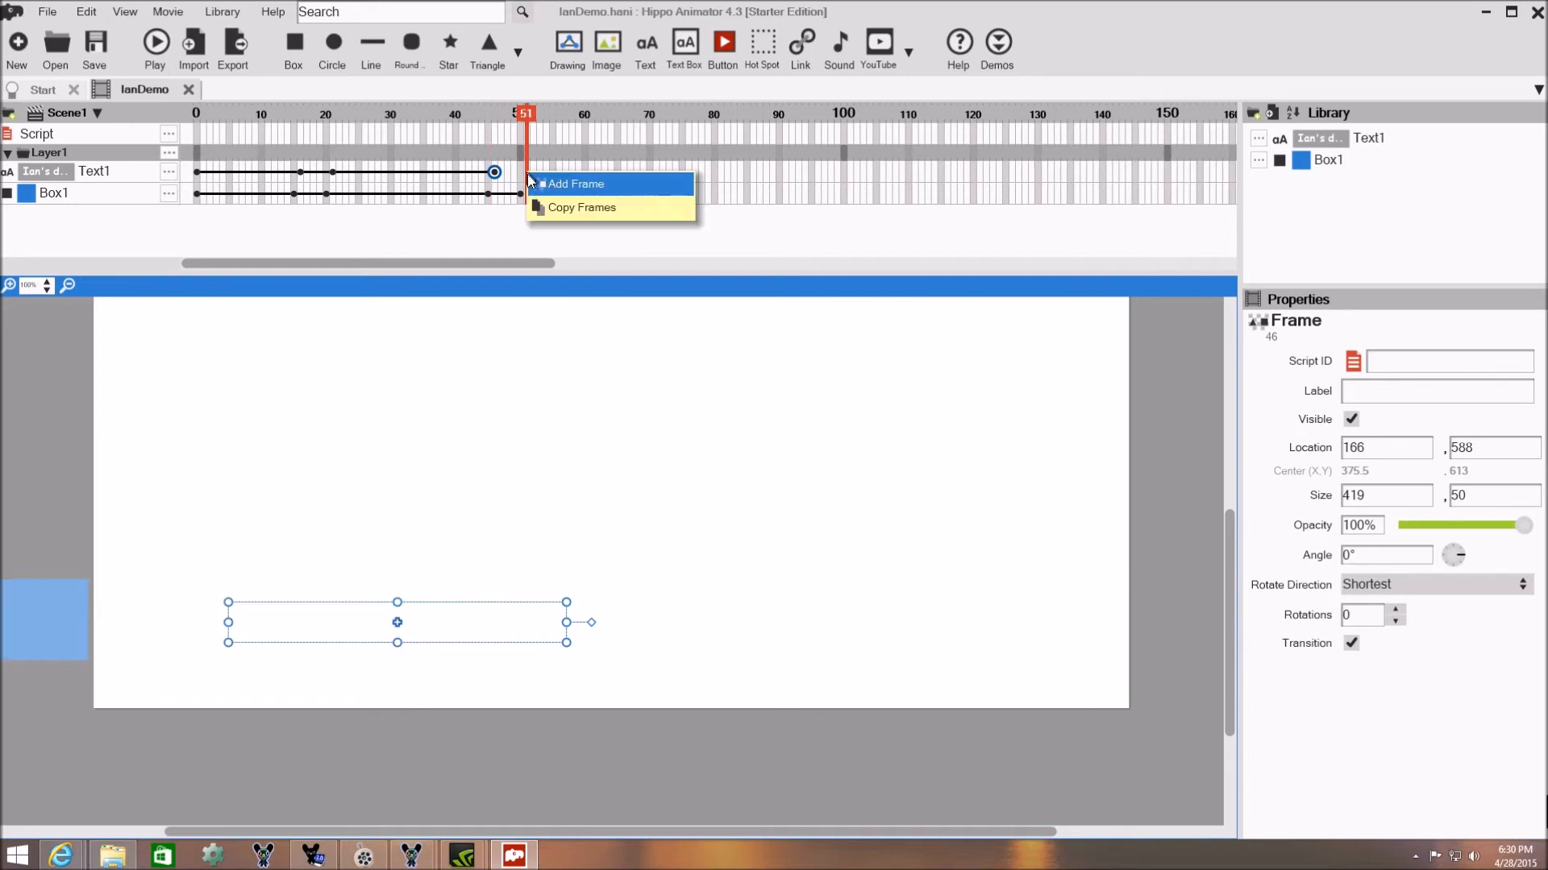
pyautogui.click(542, 189)
pyautogui.moveTo(526, 623); pyautogui.dragTo(16, 620)
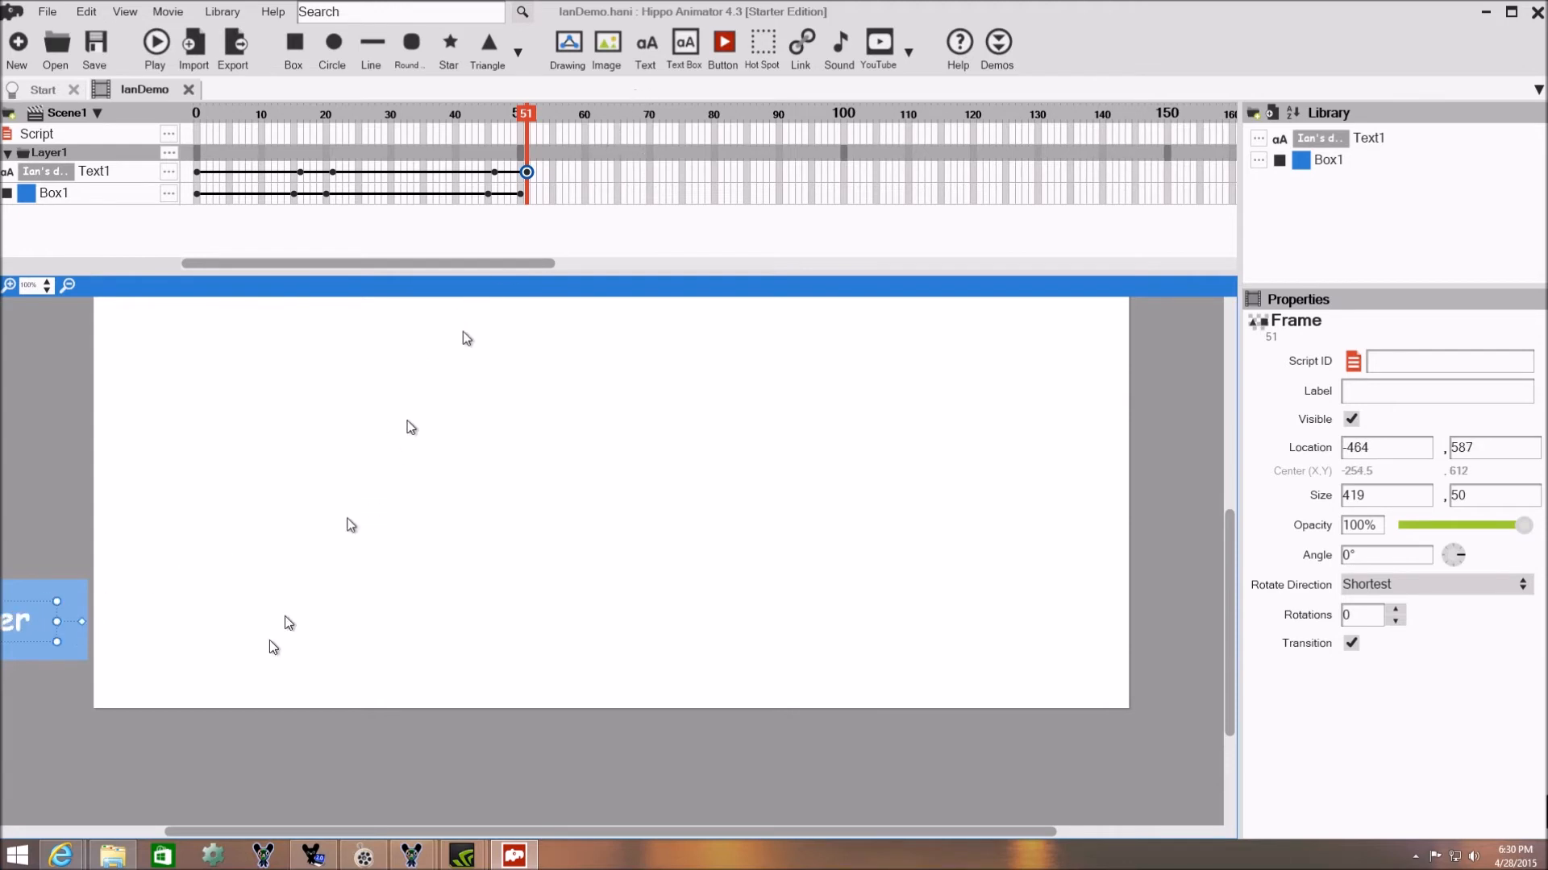
# Step: Set the box's opacity to about 80% at each of its keyframes: frames 0, 15, 20, 45 and 50
pyautogui.click(197, 195)
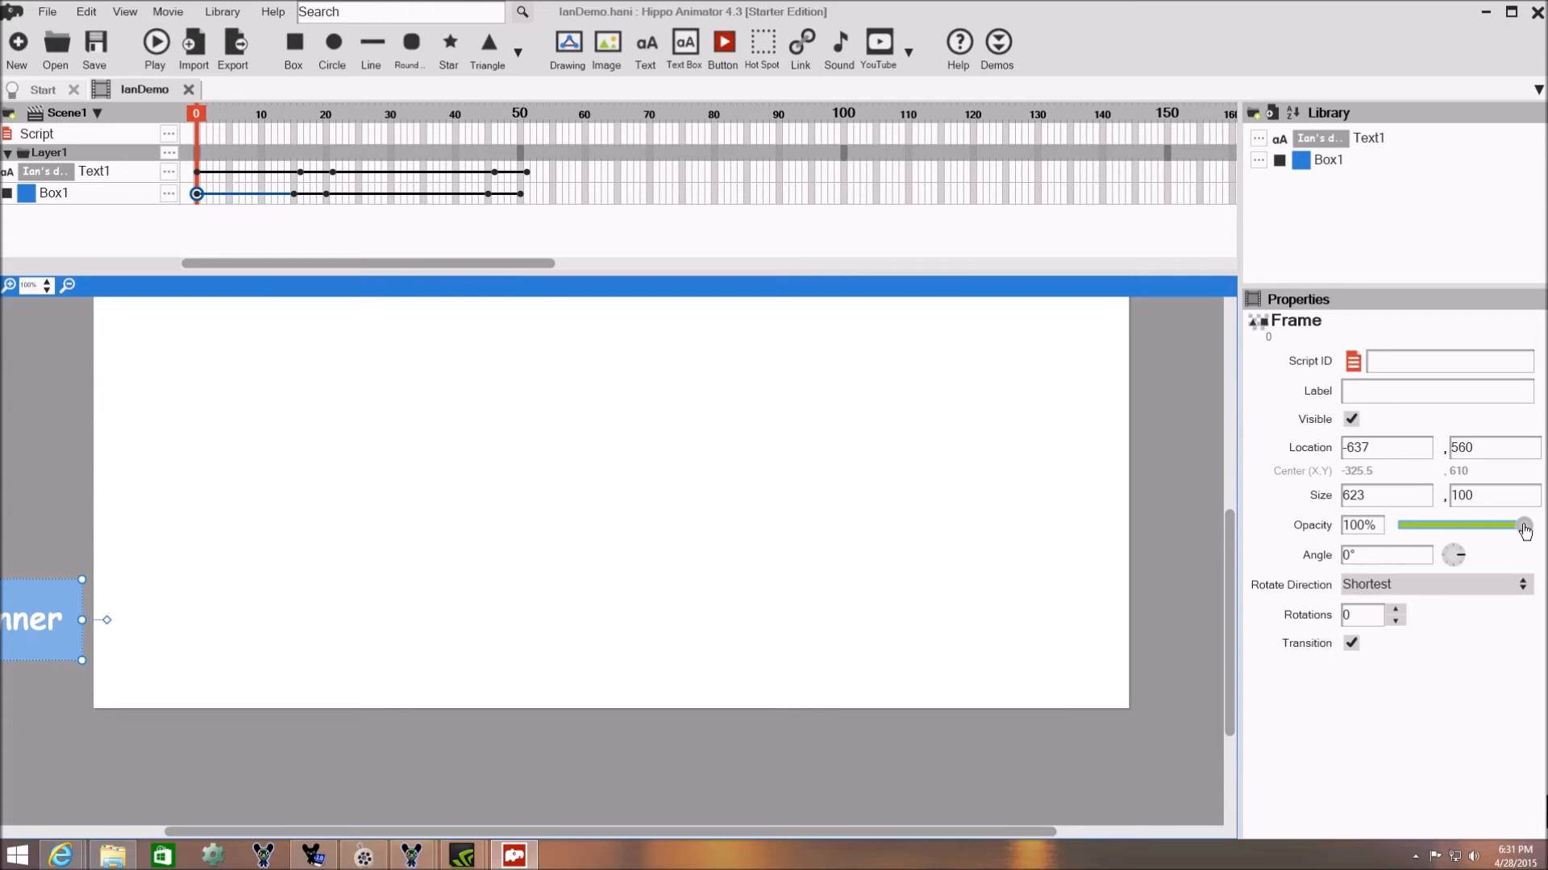
pyautogui.moveTo(1526, 528); pyautogui.dragTo(1500, 537)
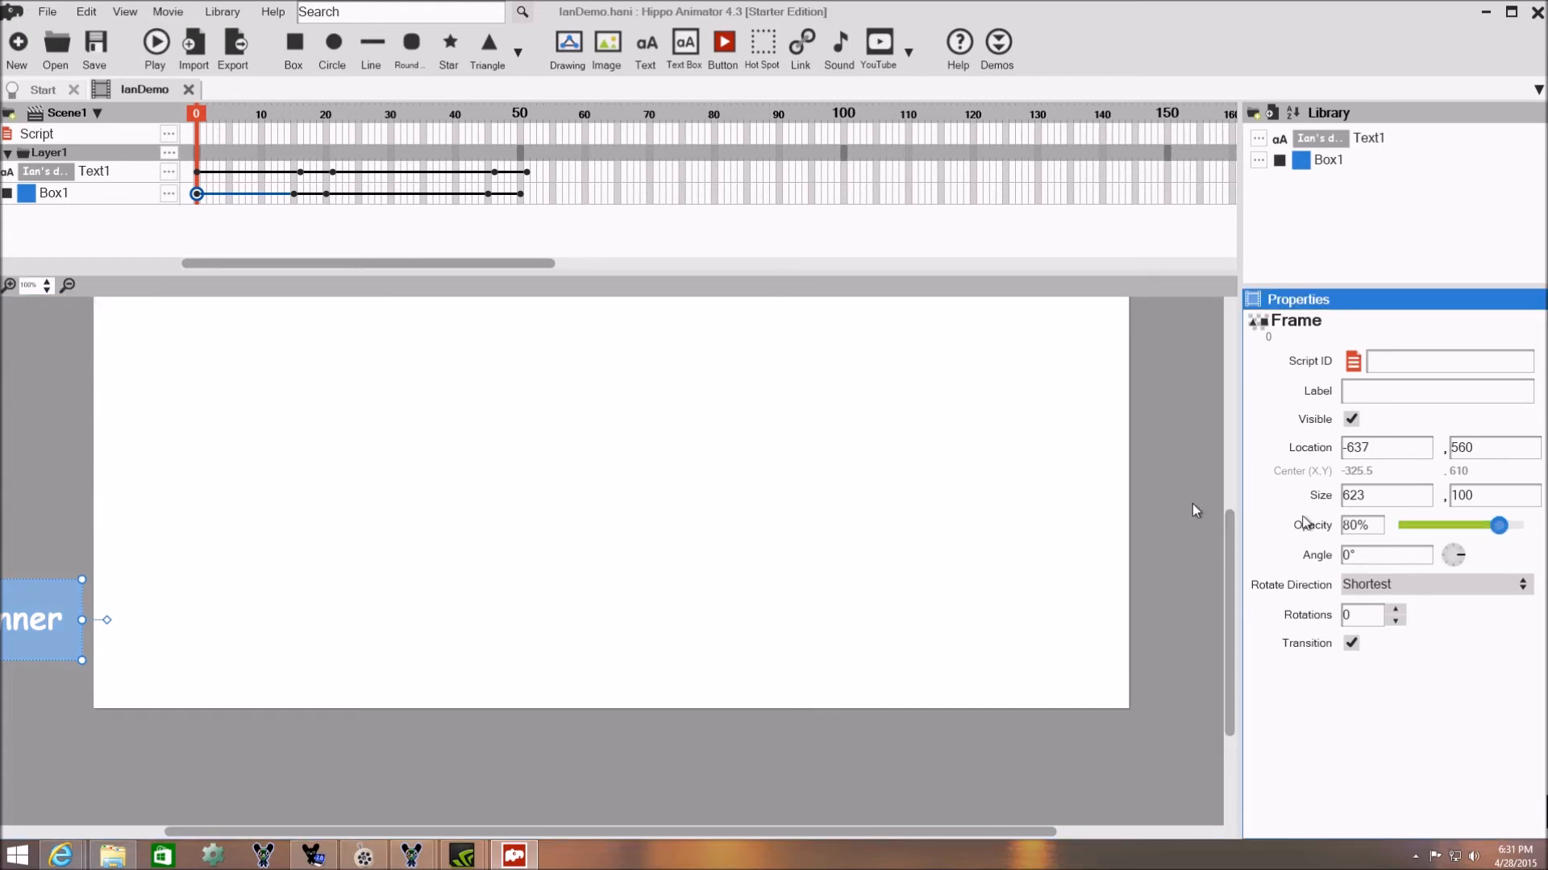
pyautogui.click(294, 194)
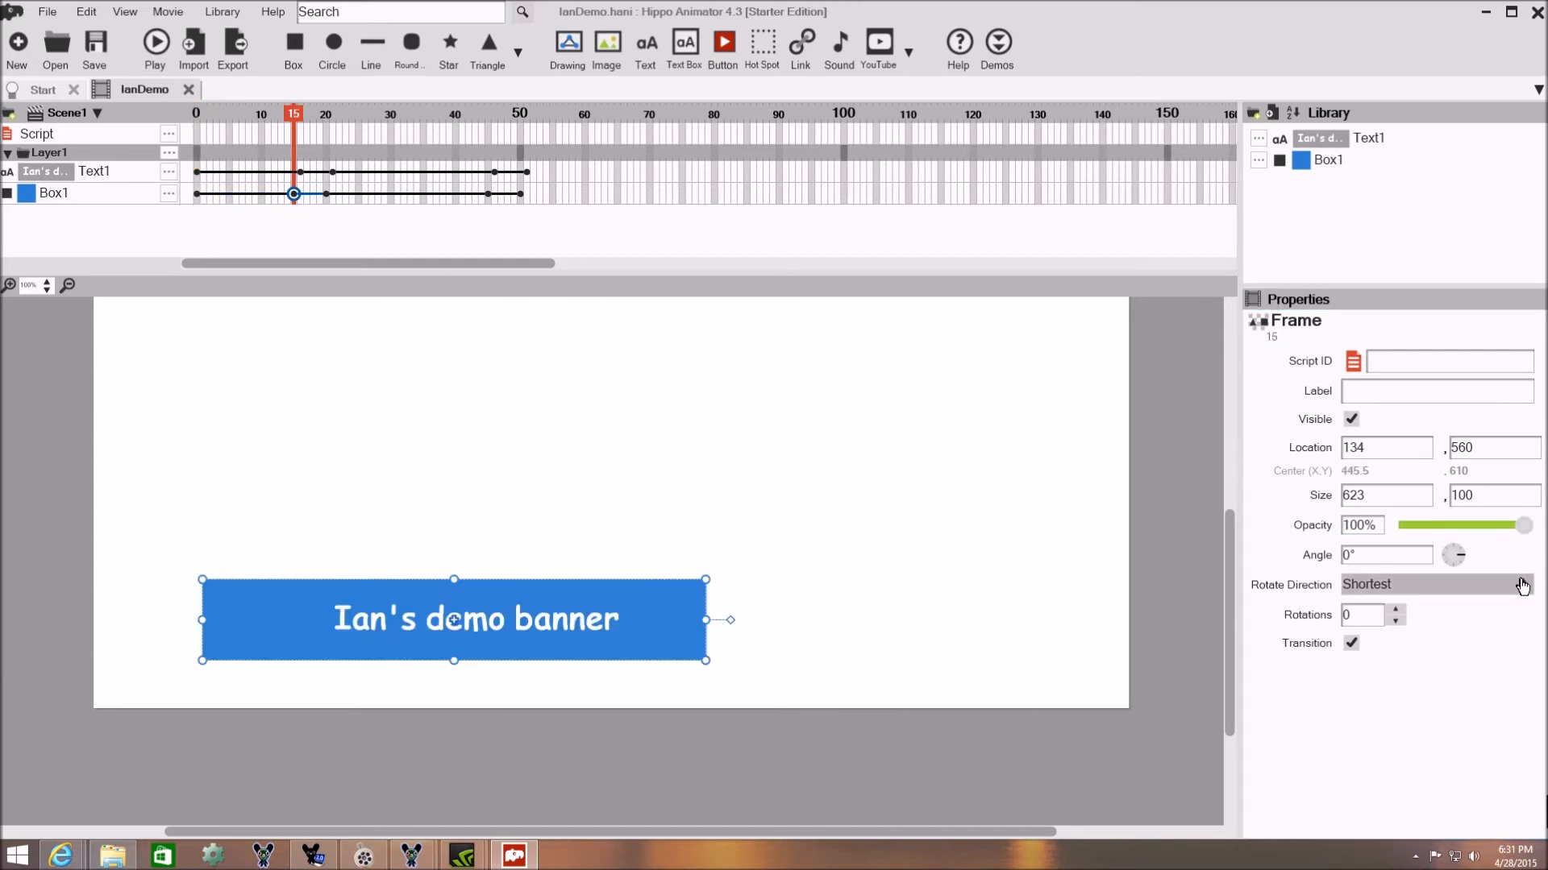
pyautogui.moveTo(1520, 527); pyautogui.dragTo(1502, 538)
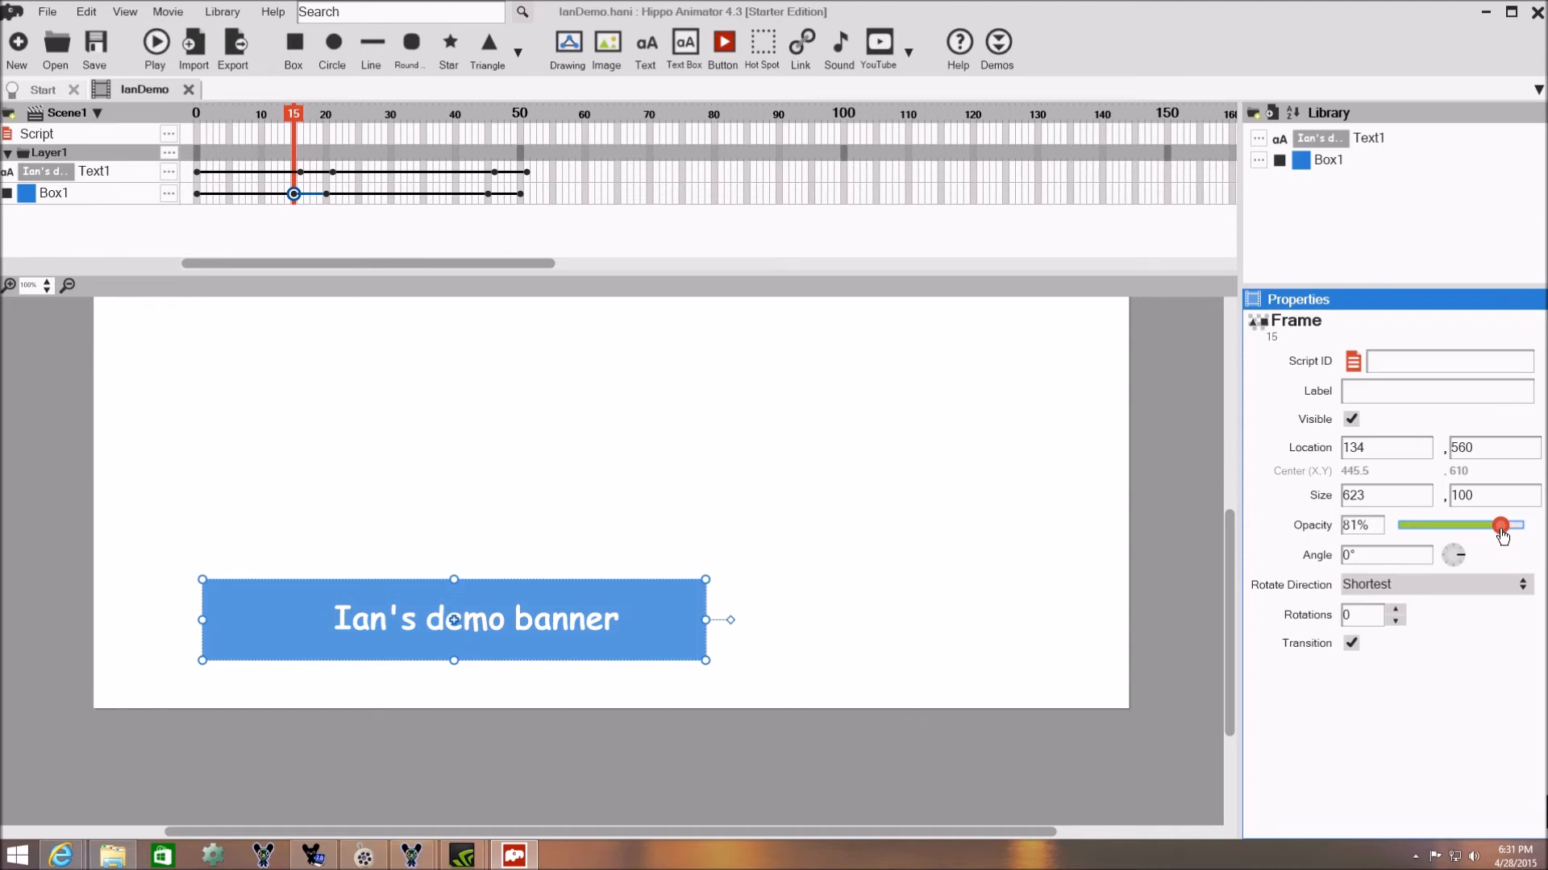
pyautogui.click(327, 195)
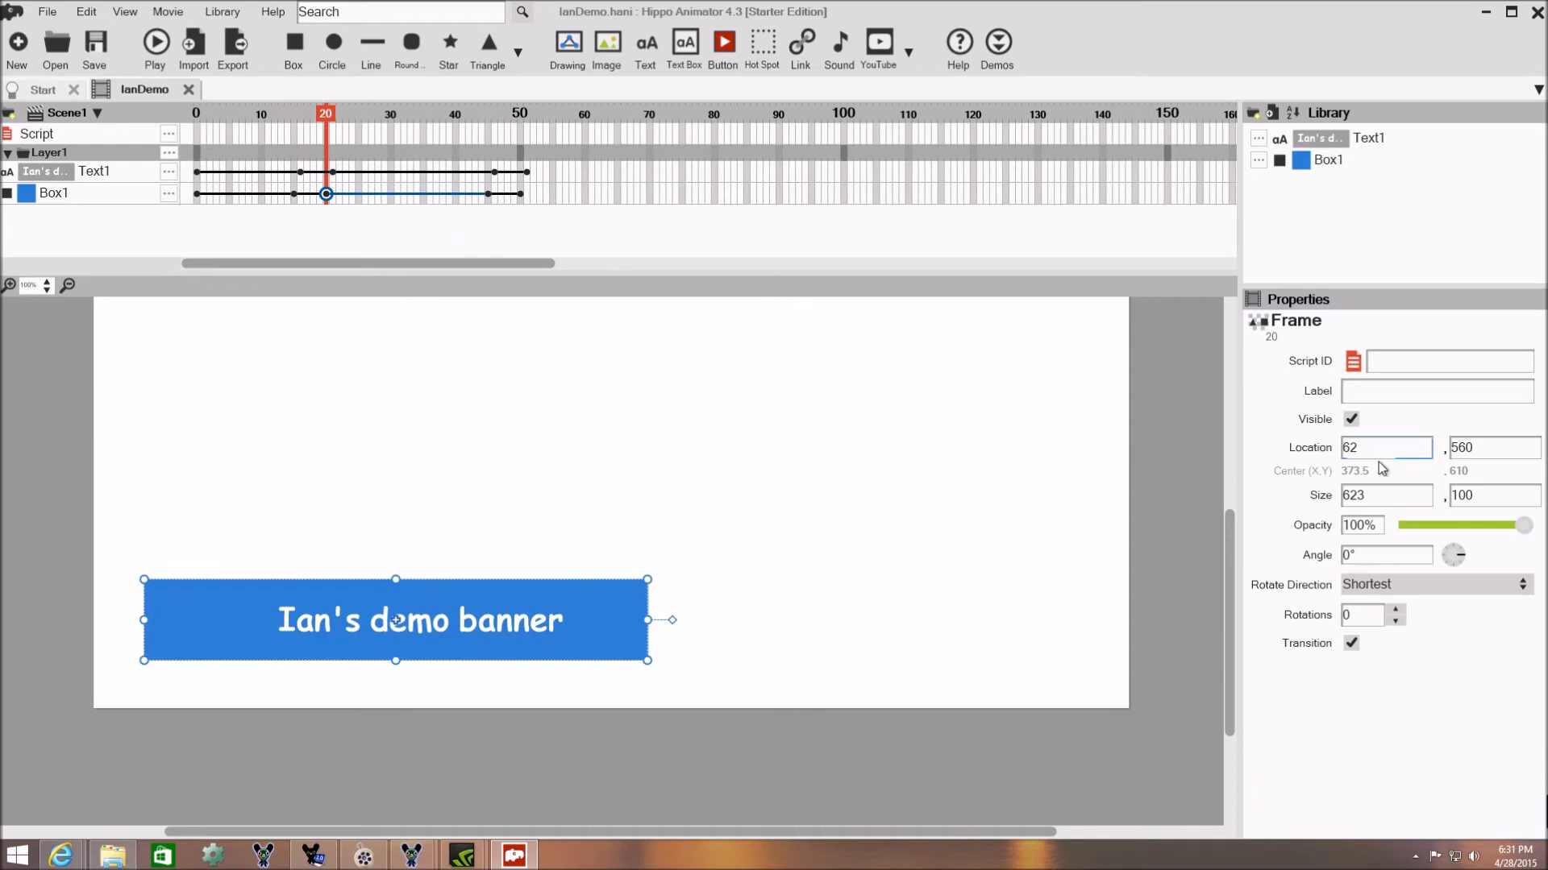
pyautogui.moveTo(1522, 526); pyautogui.dragTo(1501, 530)
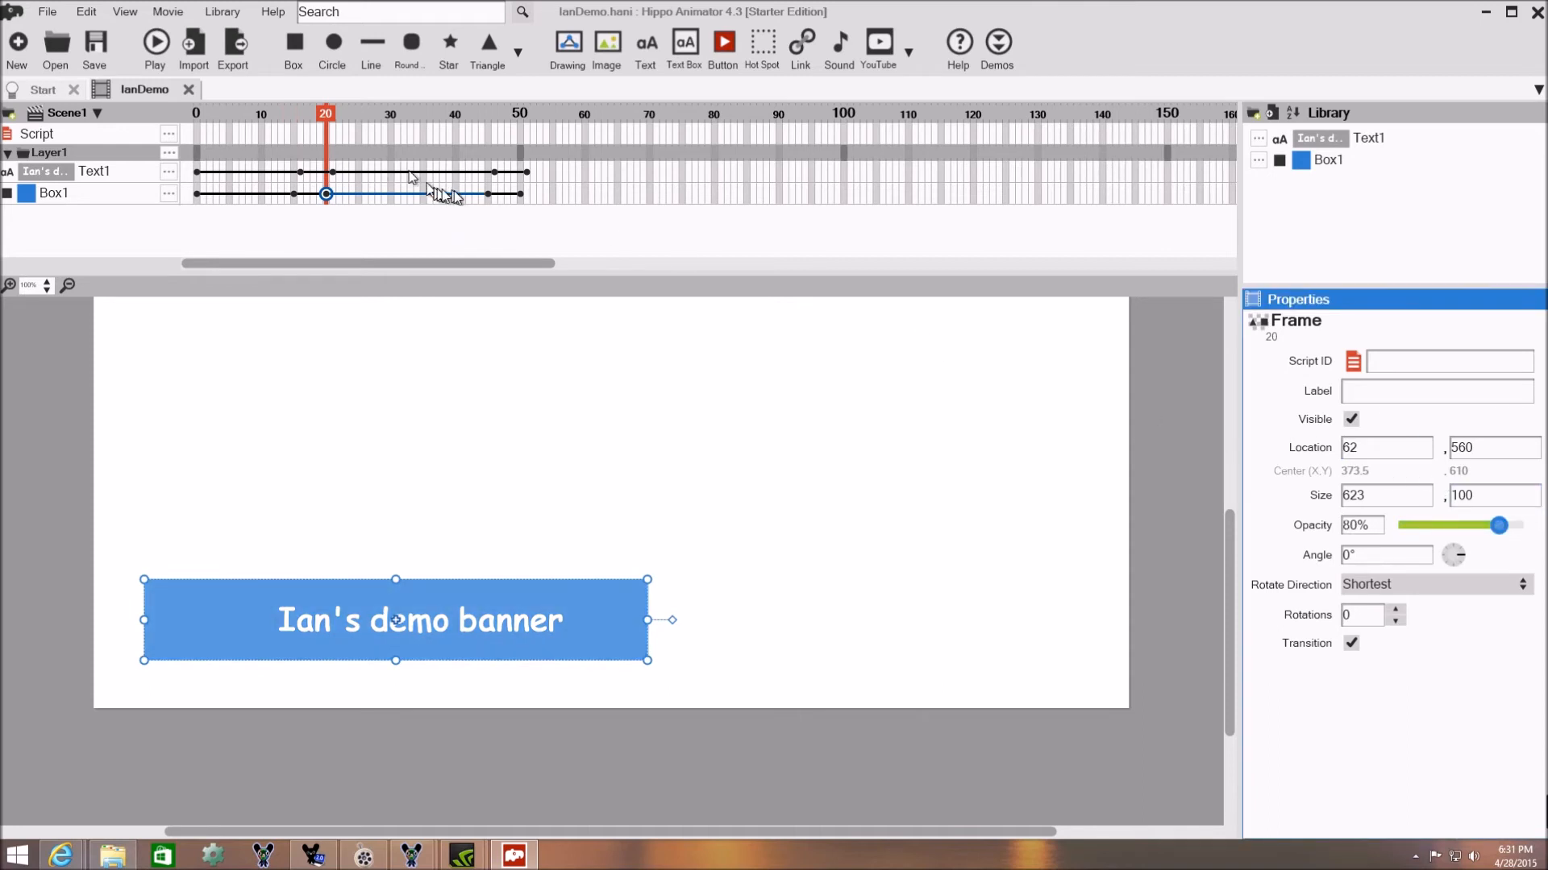
pyautogui.click(488, 194)
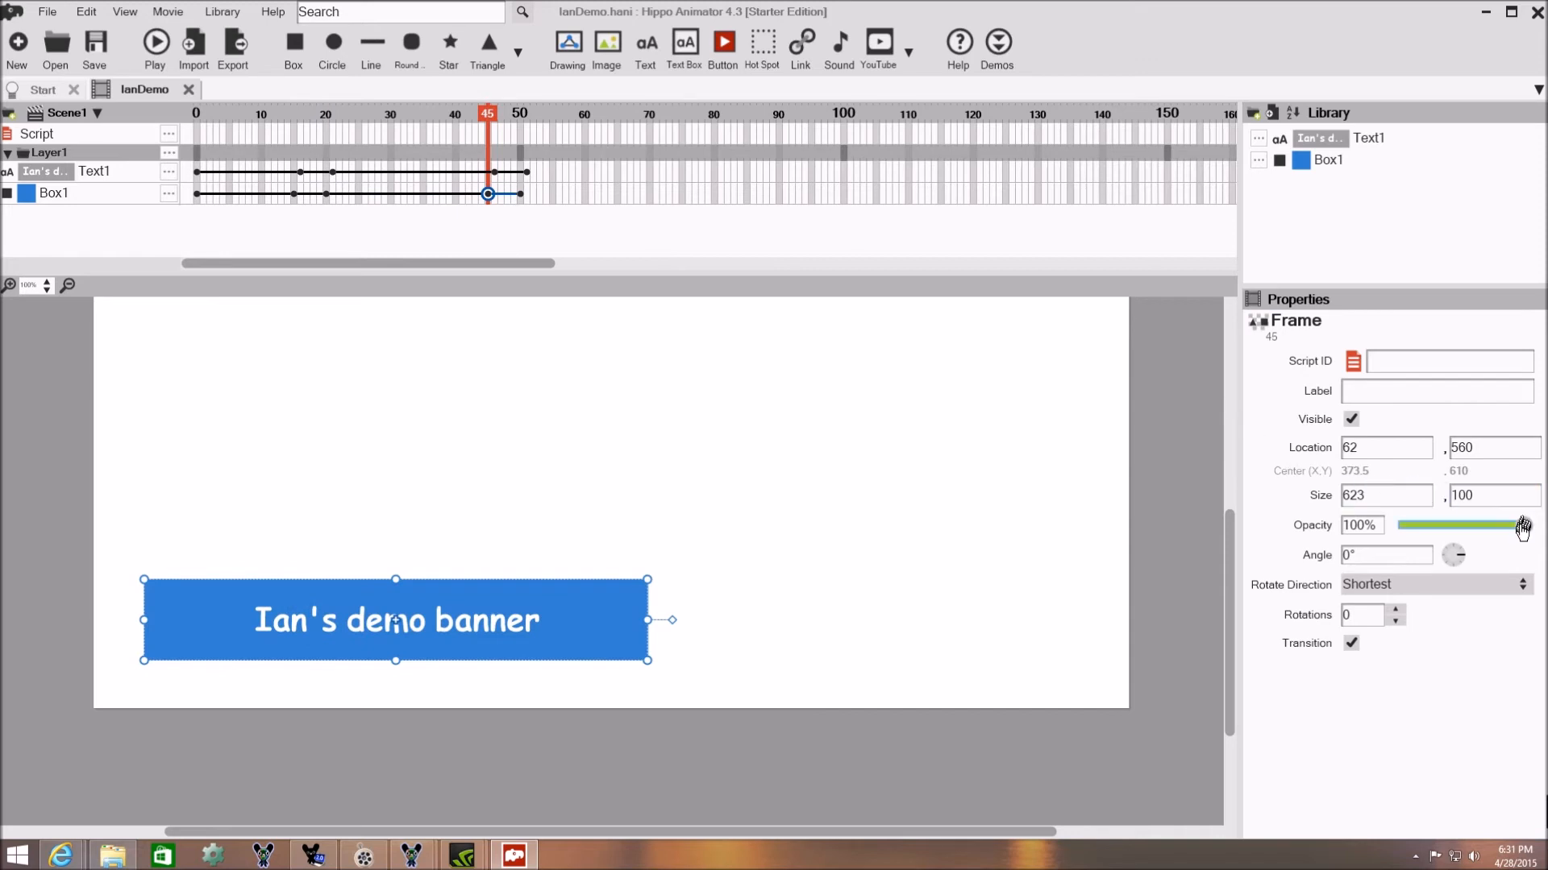
pyautogui.moveTo(1523, 528); pyautogui.dragTo(1499, 530)
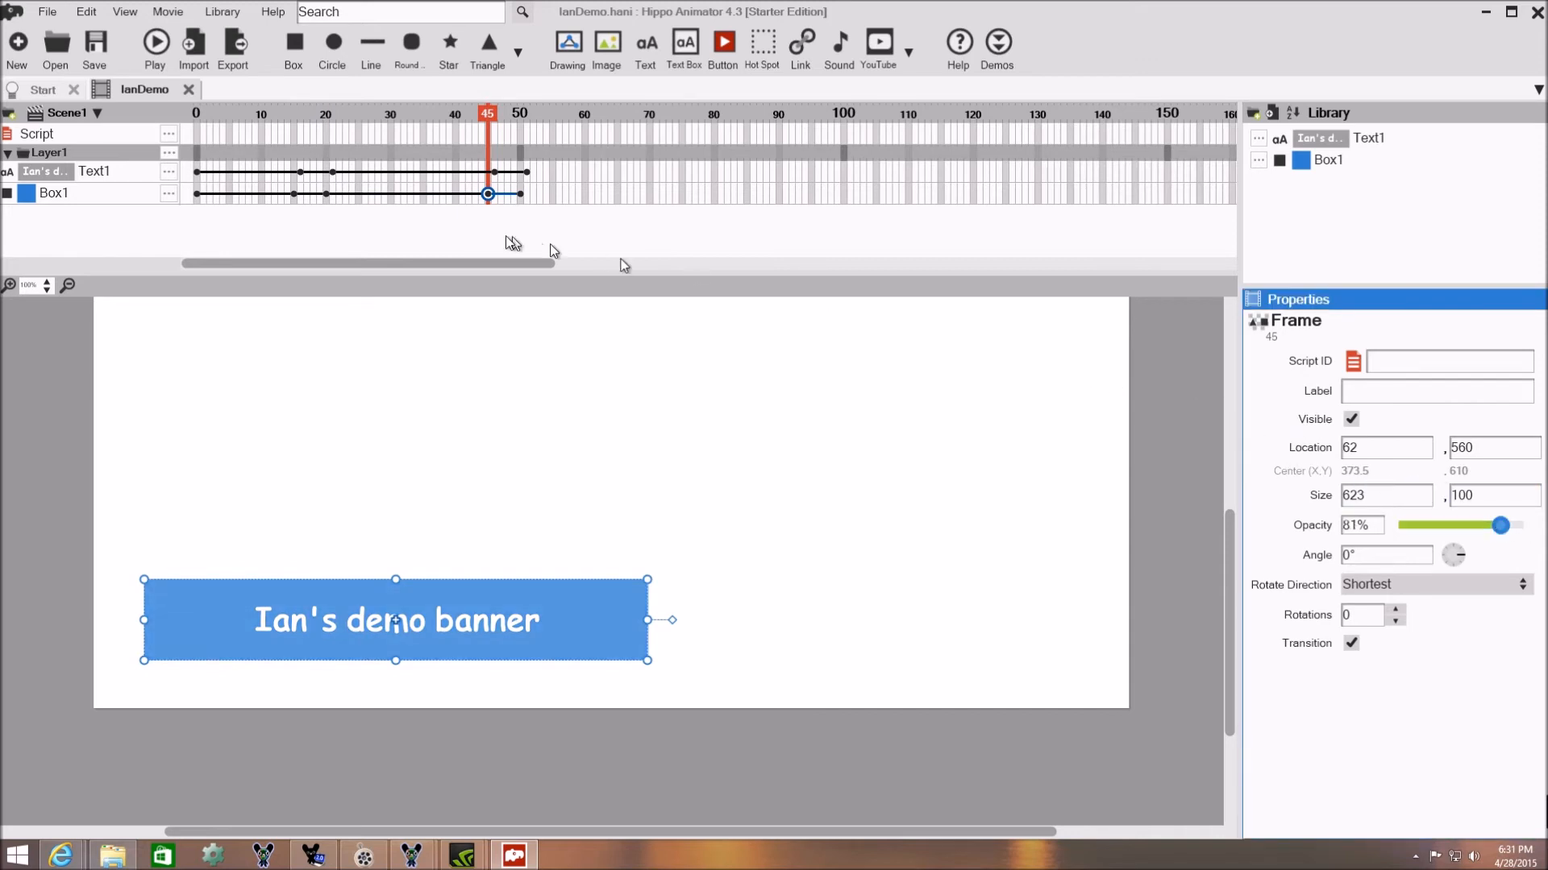
pyautogui.click(521, 194)
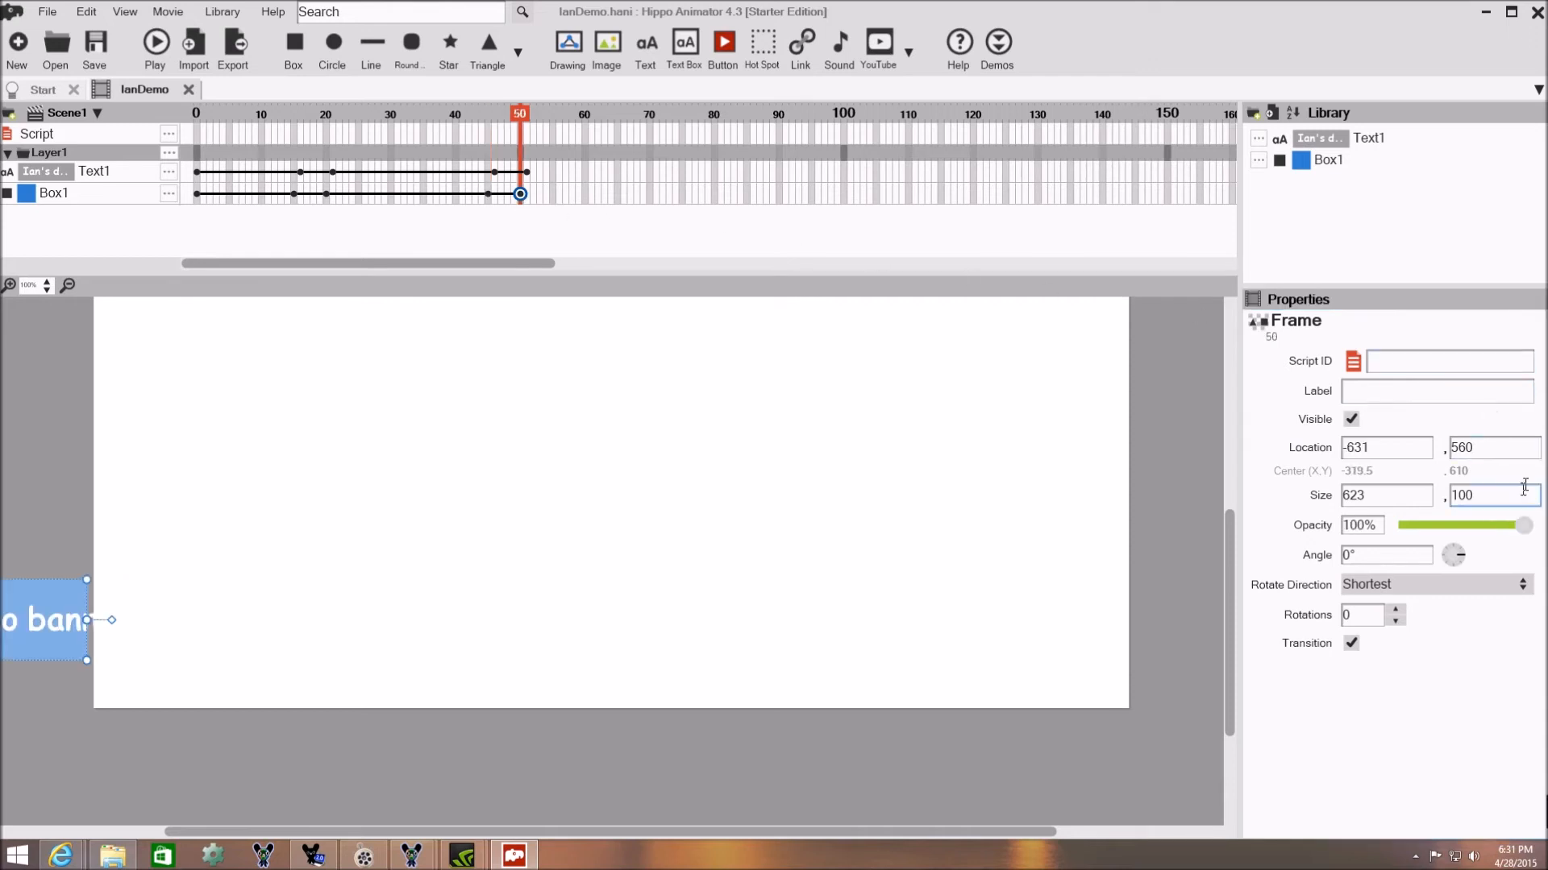
pyautogui.moveTo(1523, 526); pyautogui.dragTo(1502, 532)
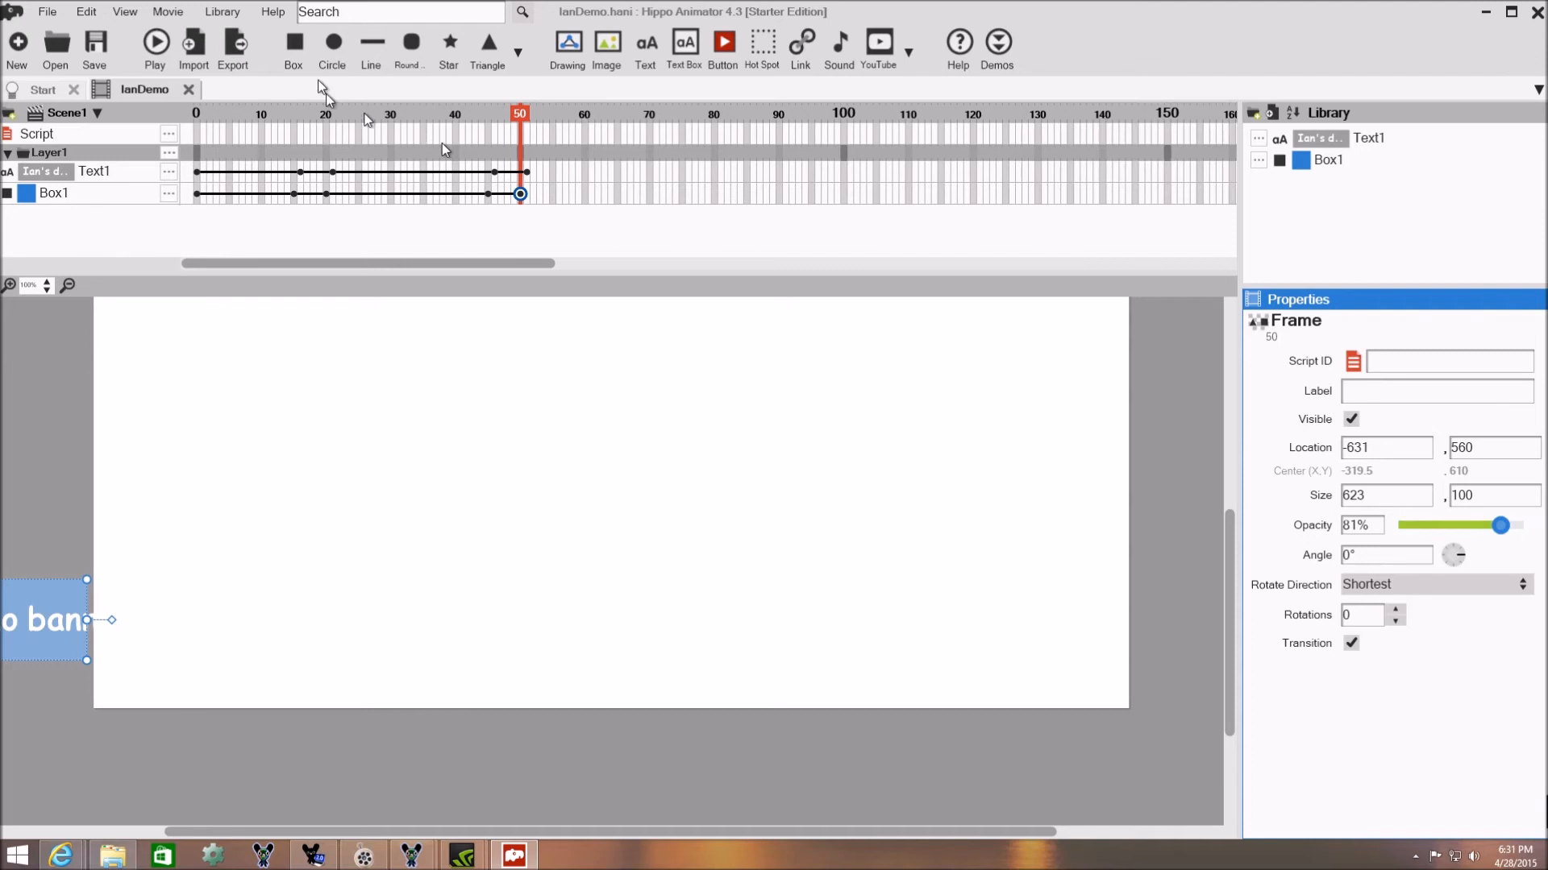
# Step: Preview the animation in the player, close the preview and save the movie
pyautogui.click(159, 44)
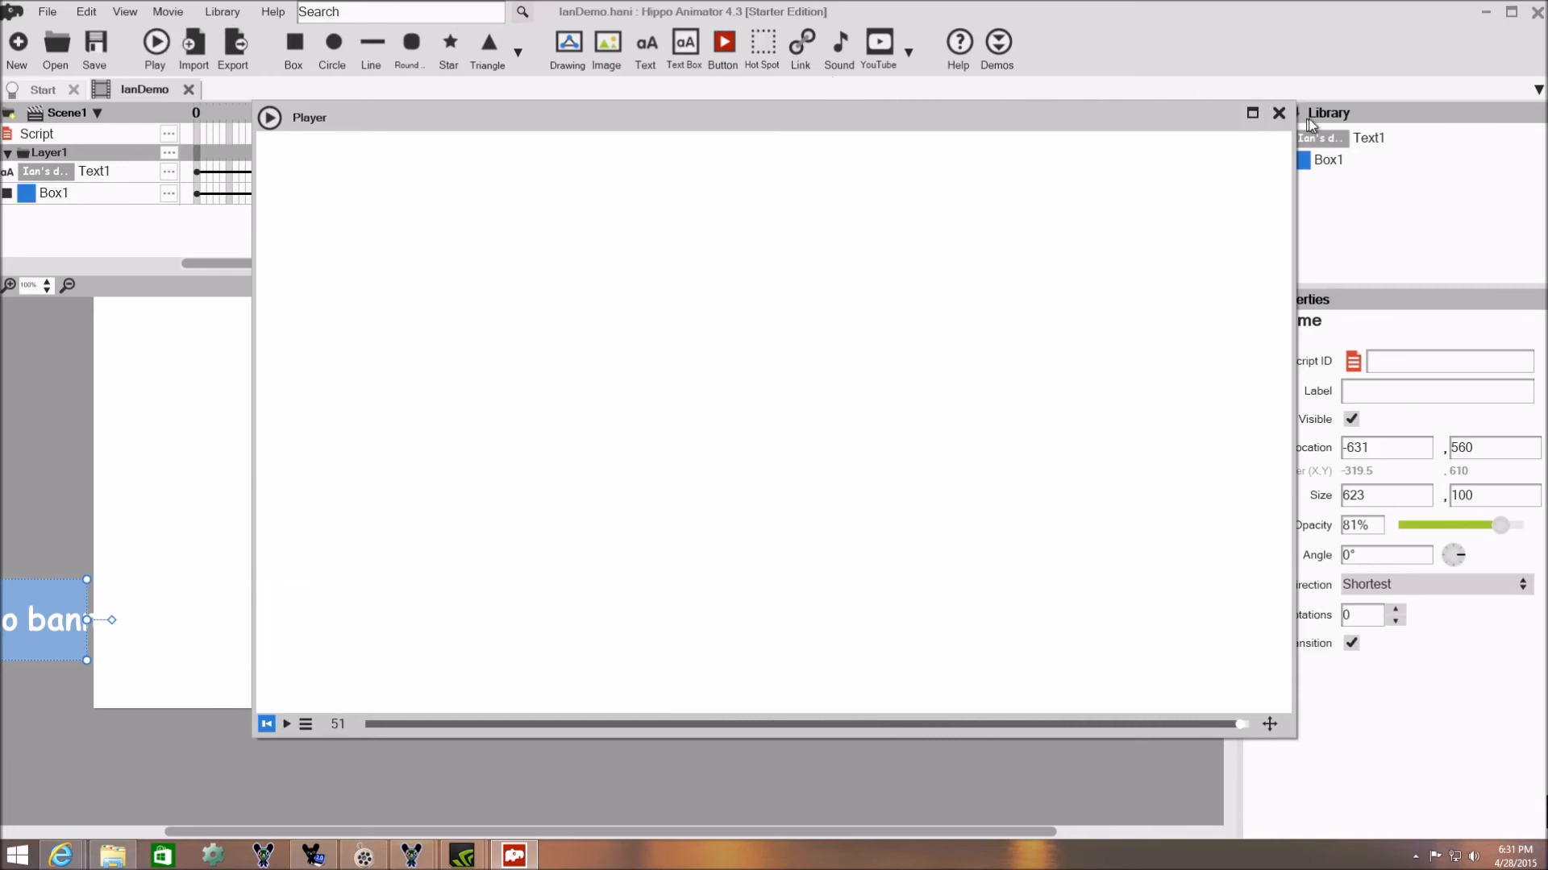
pyautogui.click(1278, 113)
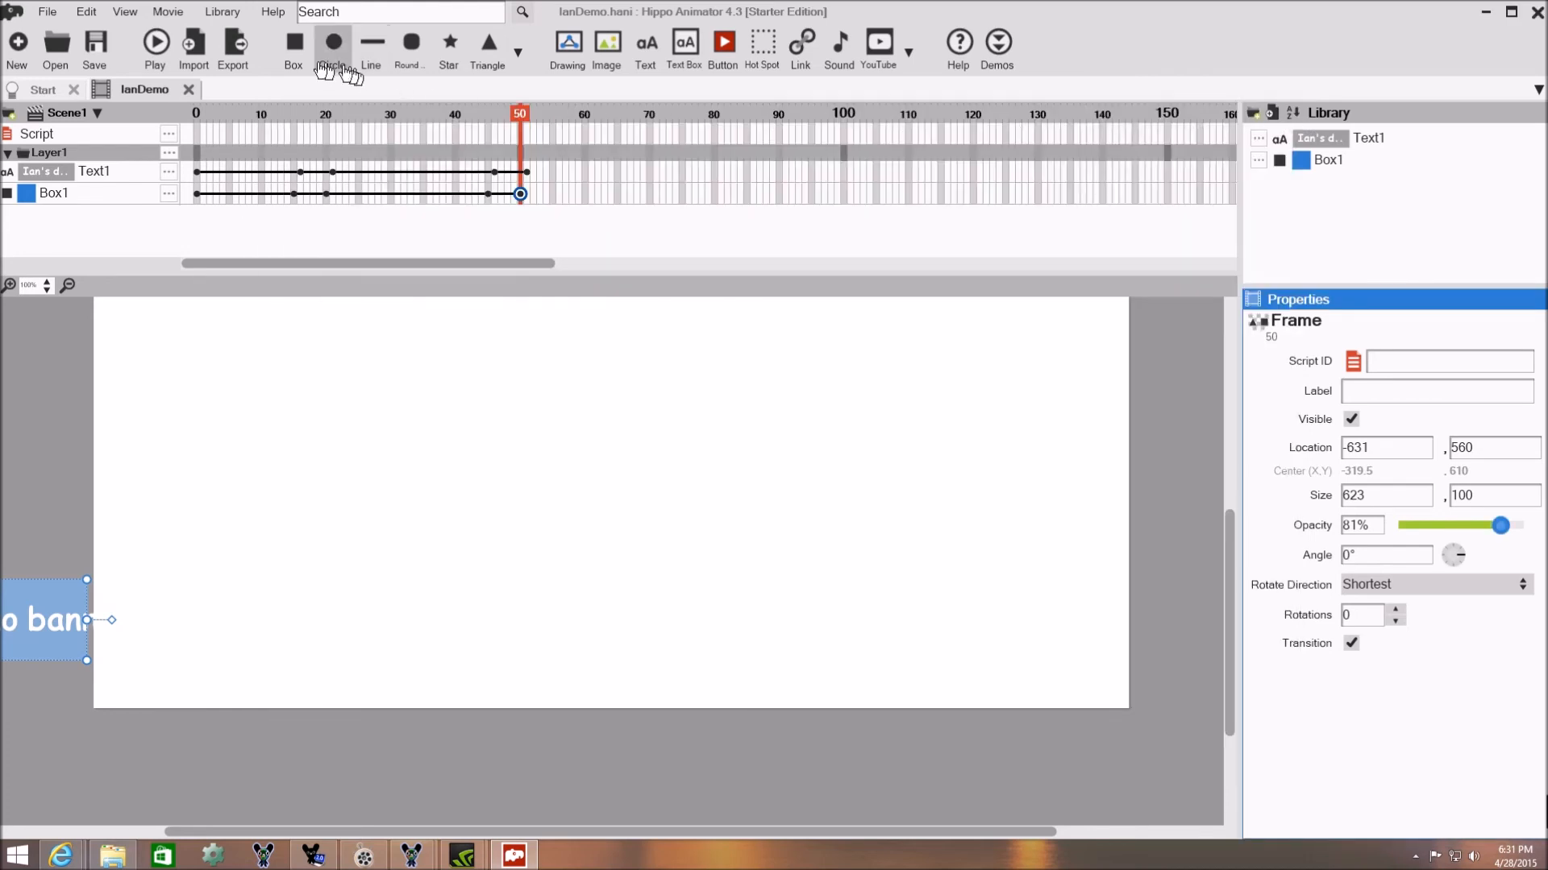
pyautogui.click(87, 48)
# Step: Export the movie as HTML & Media with a dynamic frame rate to the CasparCG Server templates\Arise folder
pyautogui.click(241, 57)
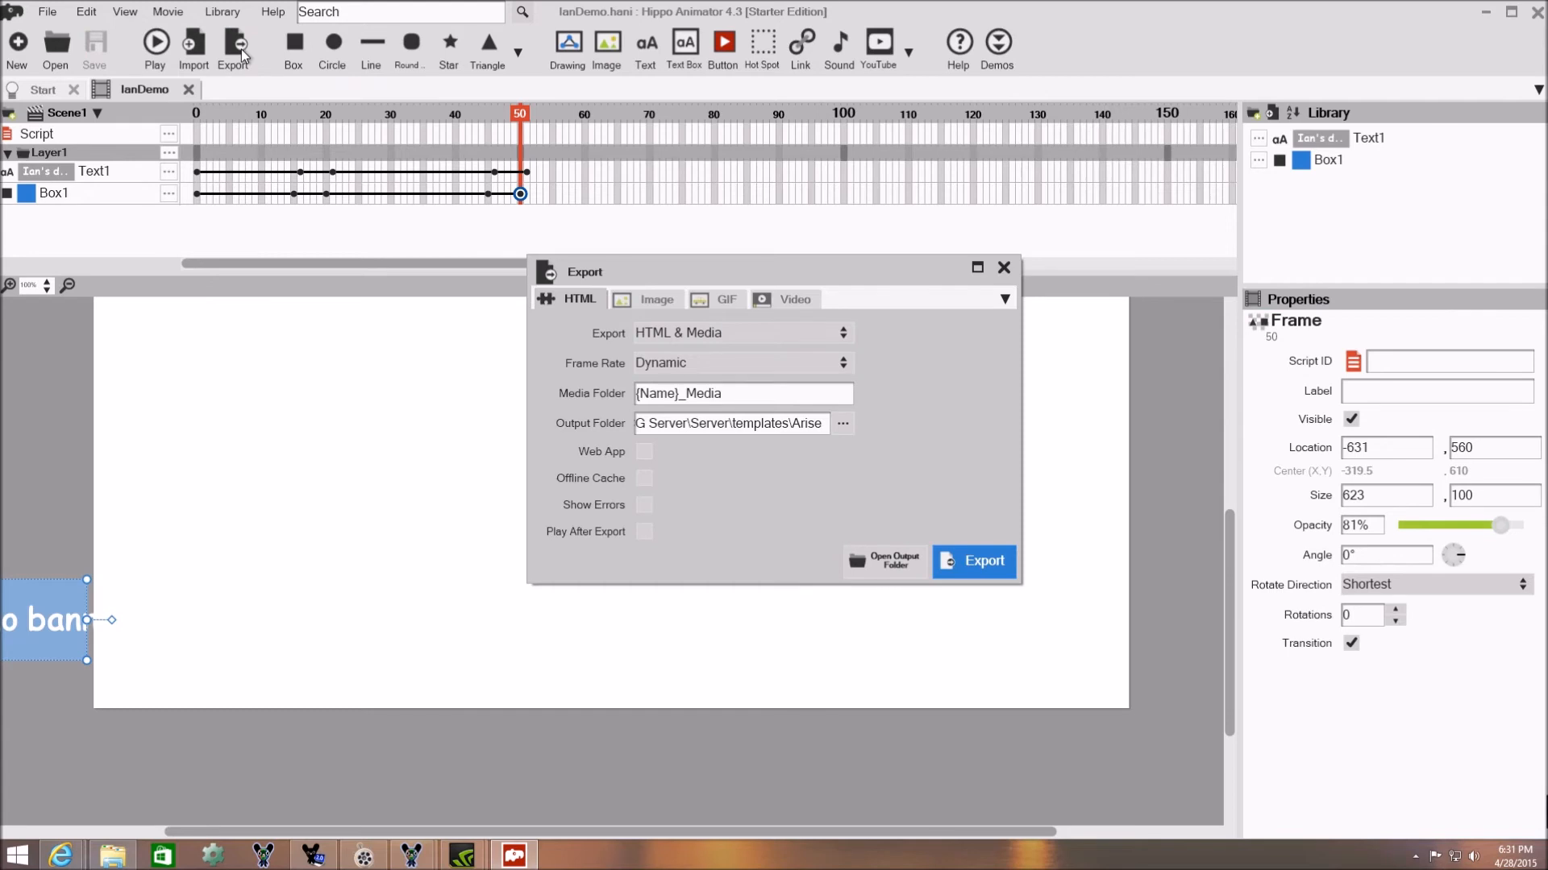
pyautogui.click(784, 426)
pyautogui.click(968, 562)
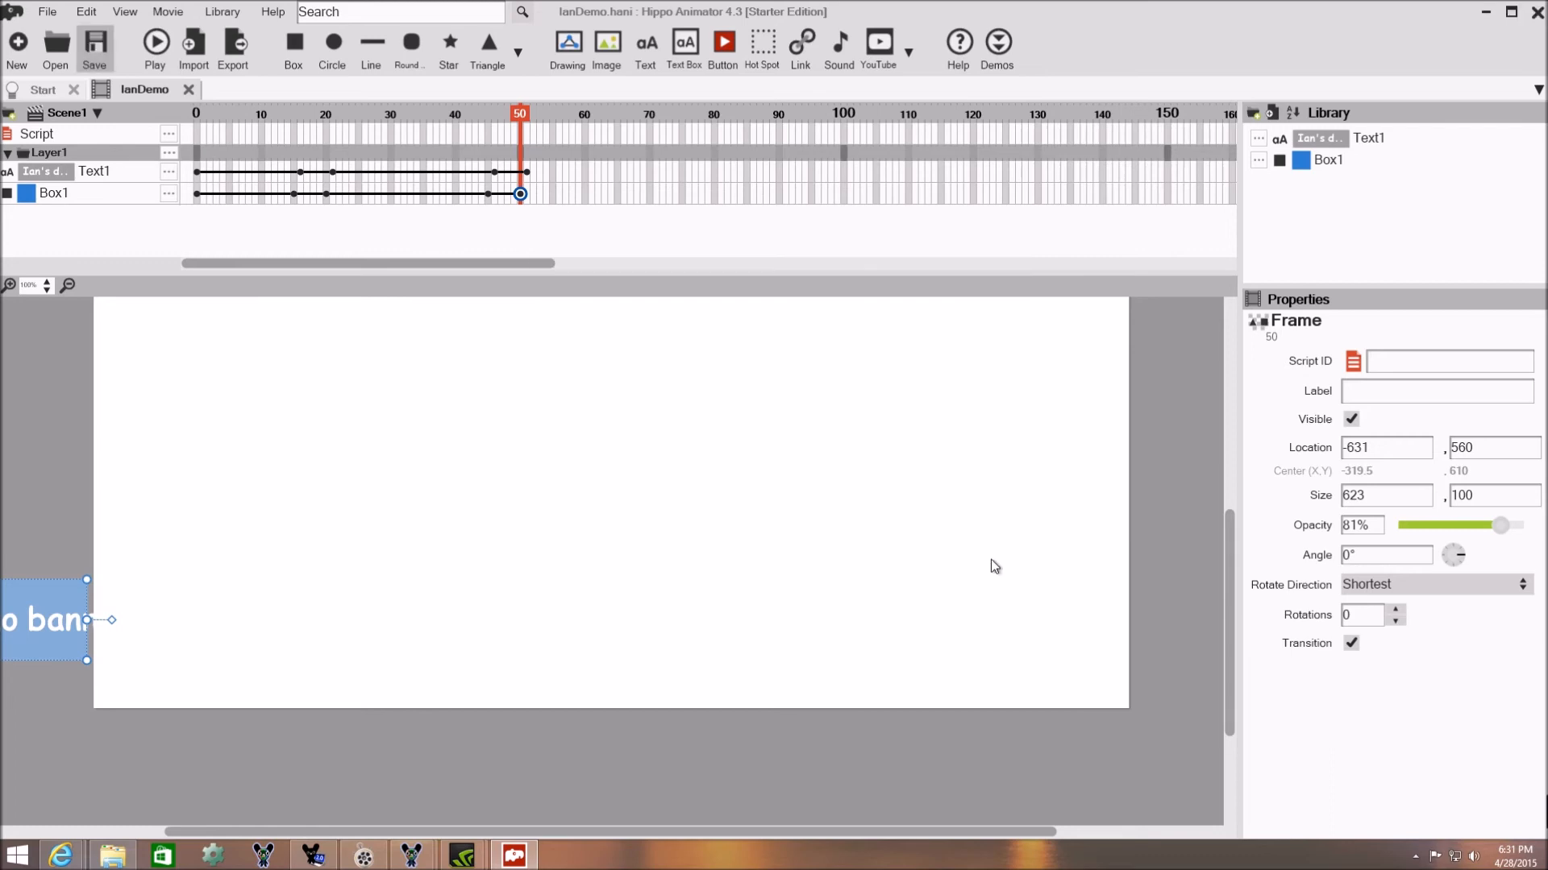
# Step: Open the exported IanDemo.html from the Arise folder in Notepad++
pyautogui.click(112, 855)
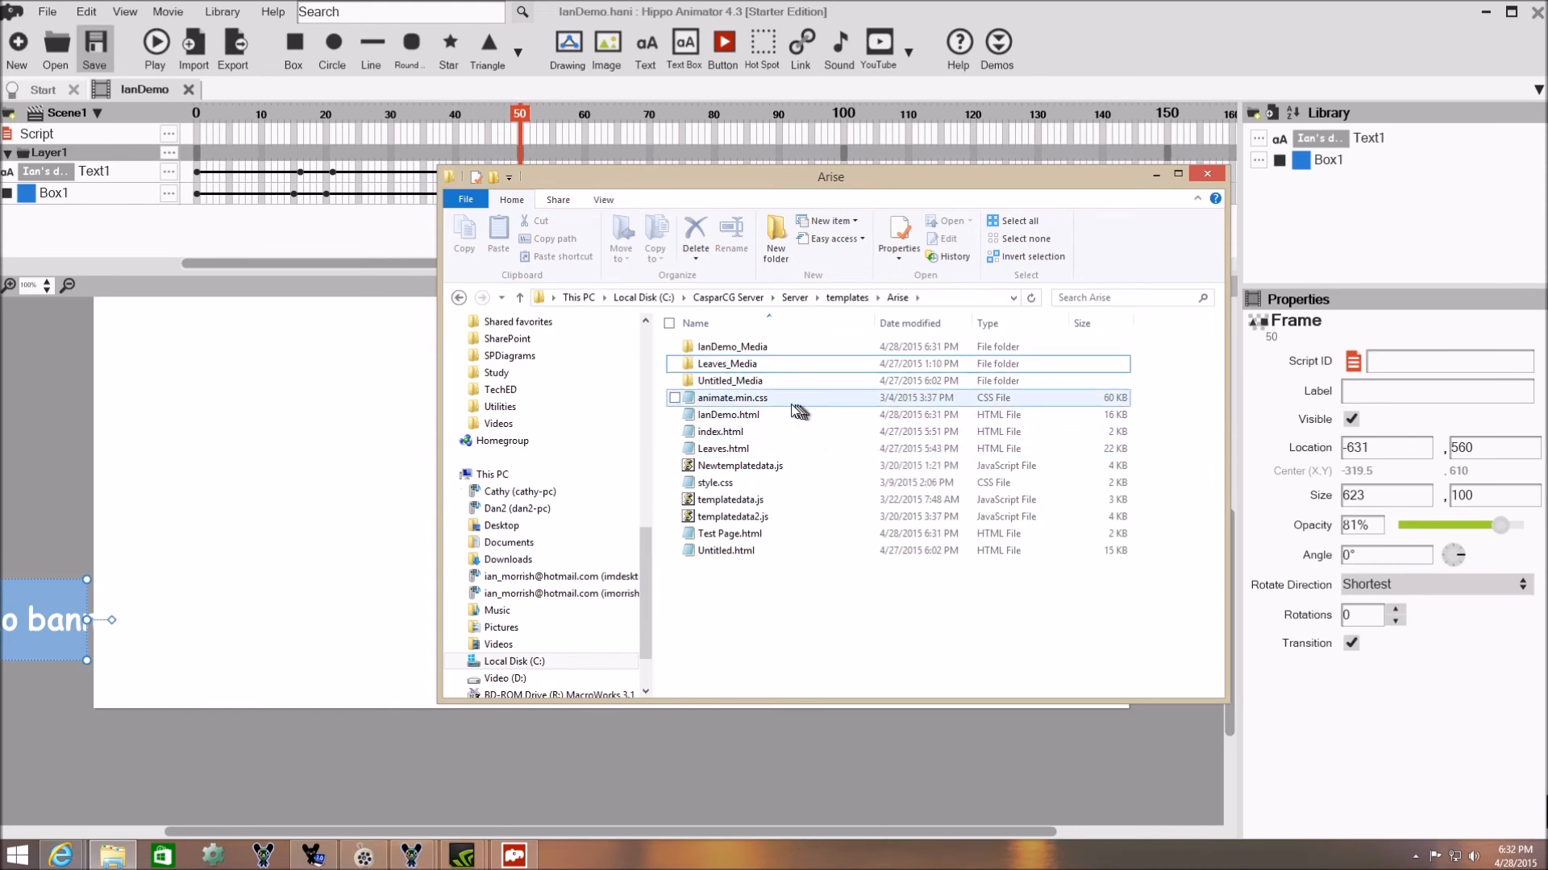
pyautogui.click(714, 419)
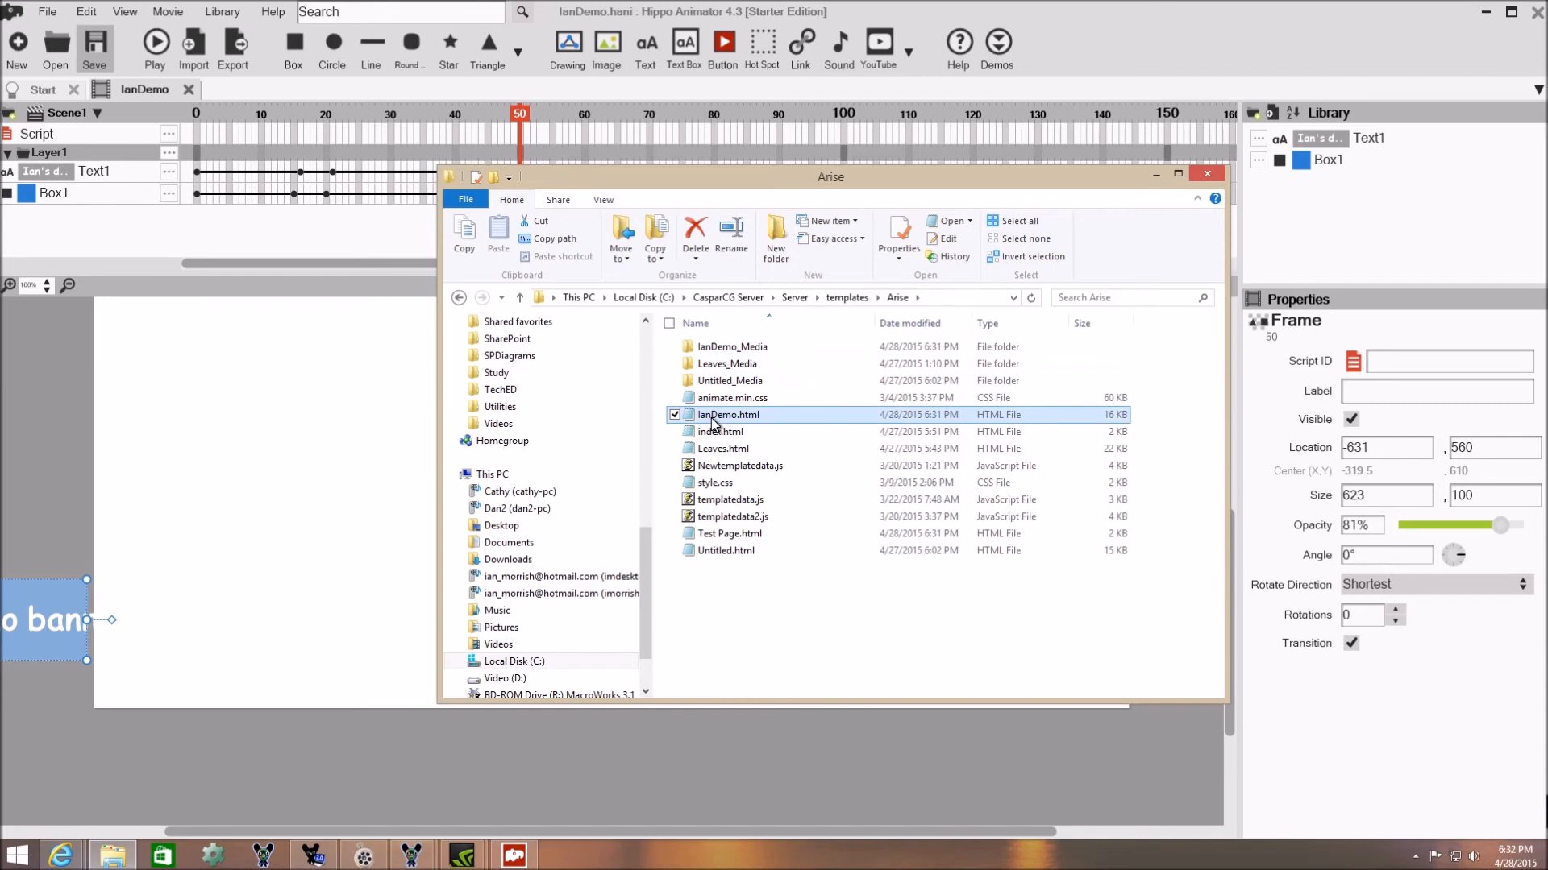
pyautogui.rightClick(713, 422)
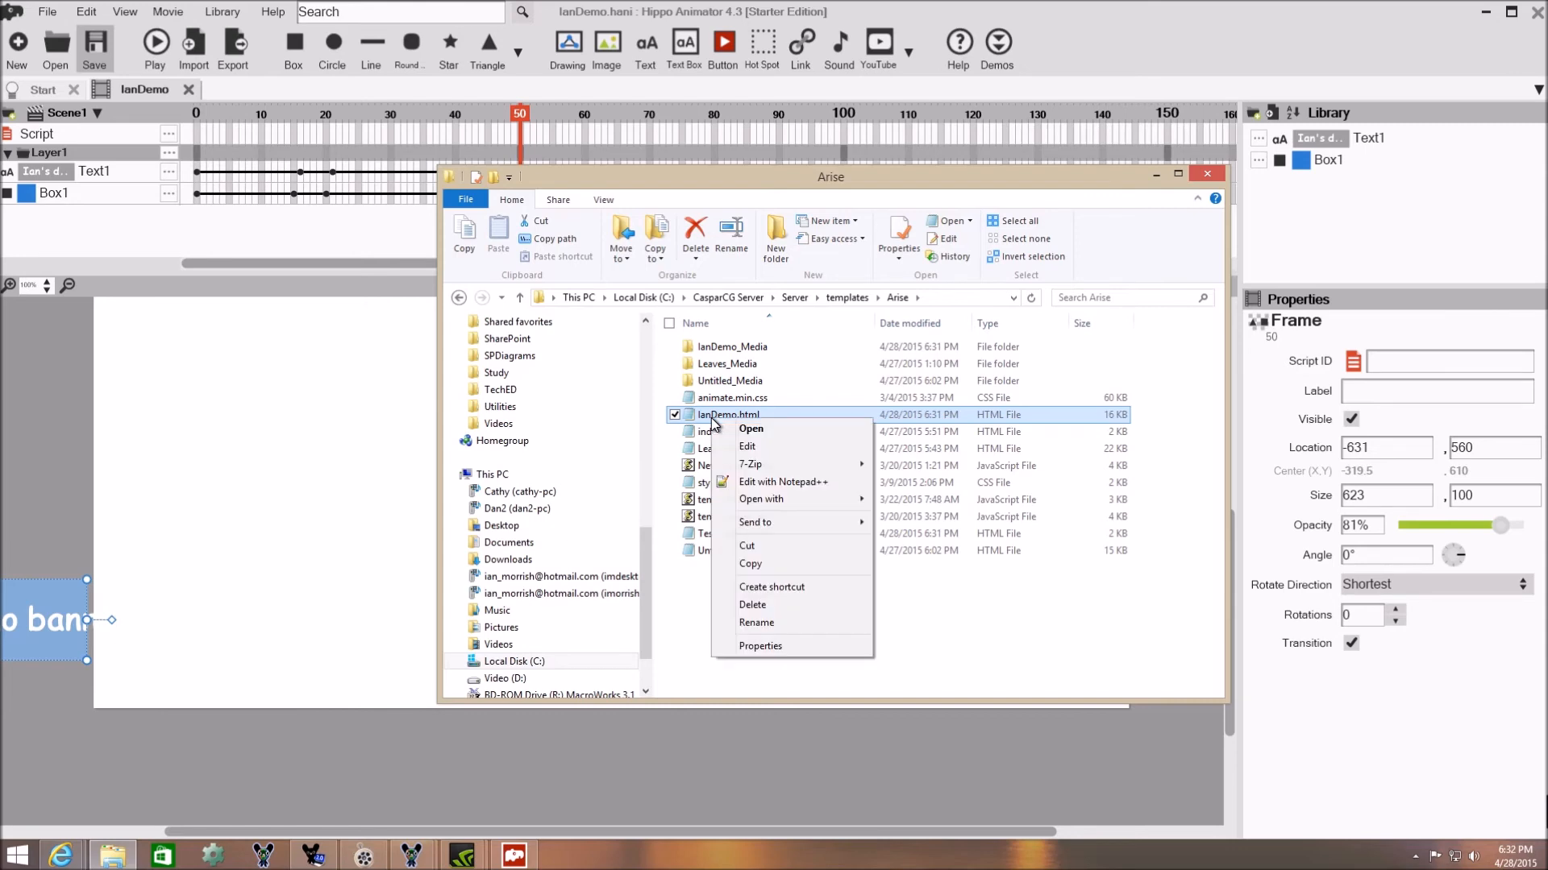
pyautogui.click(750, 480)
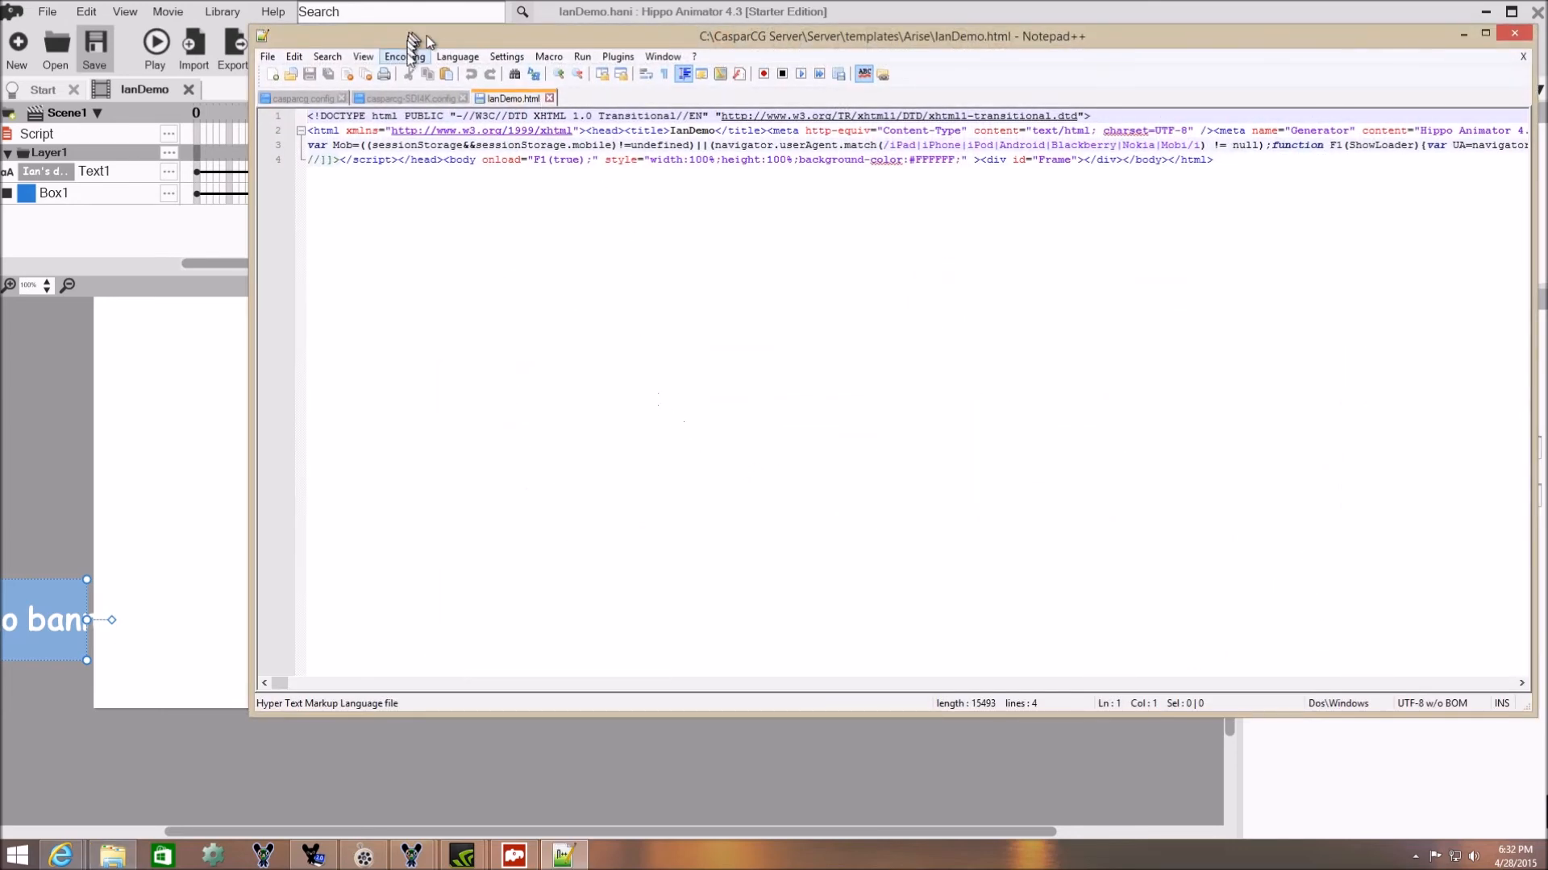
# Step: Search downward for ffffff and delete the background-color:#FFFFFF; declaration from the body CSS rule
pyautogui.hotkey('ctrl', 'f')
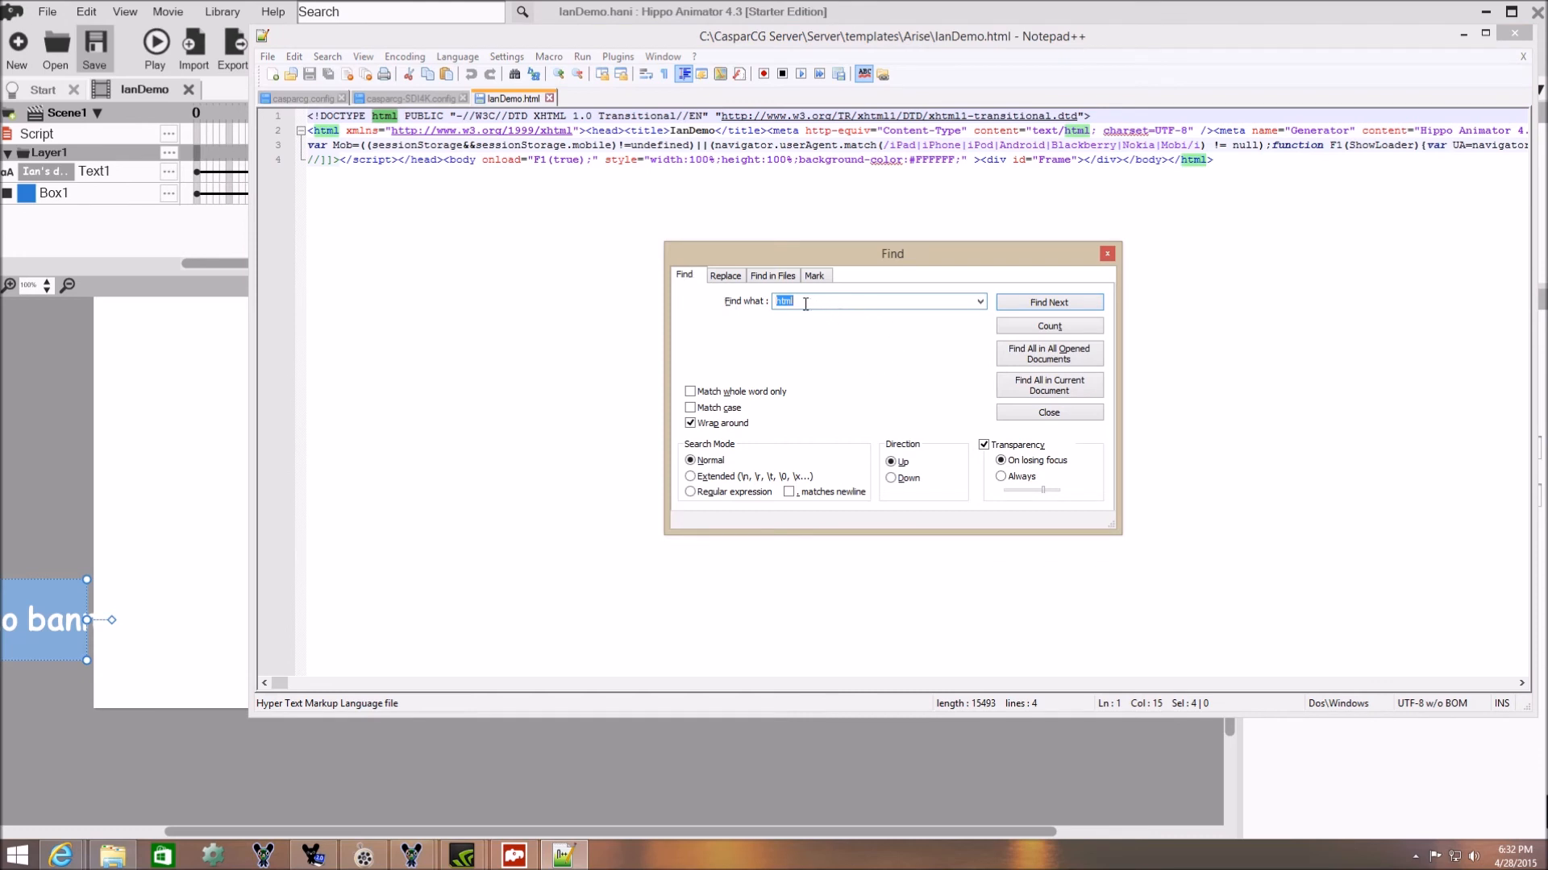
pyautogui.click(892, 479)
pyautogui.click(1050, 303)
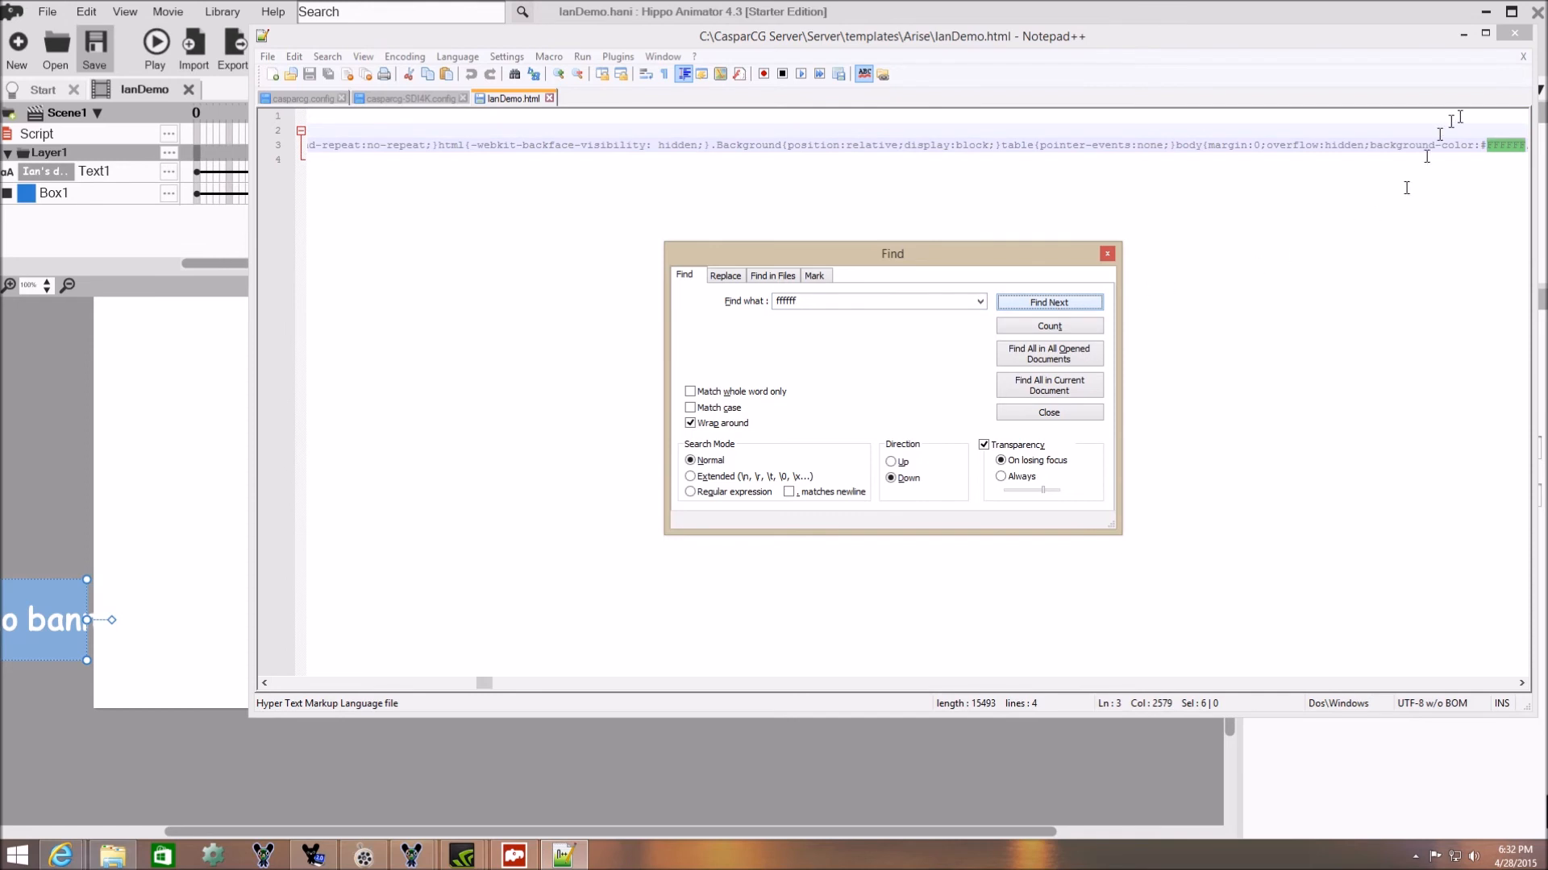
pyautogui.click(1368, 146)
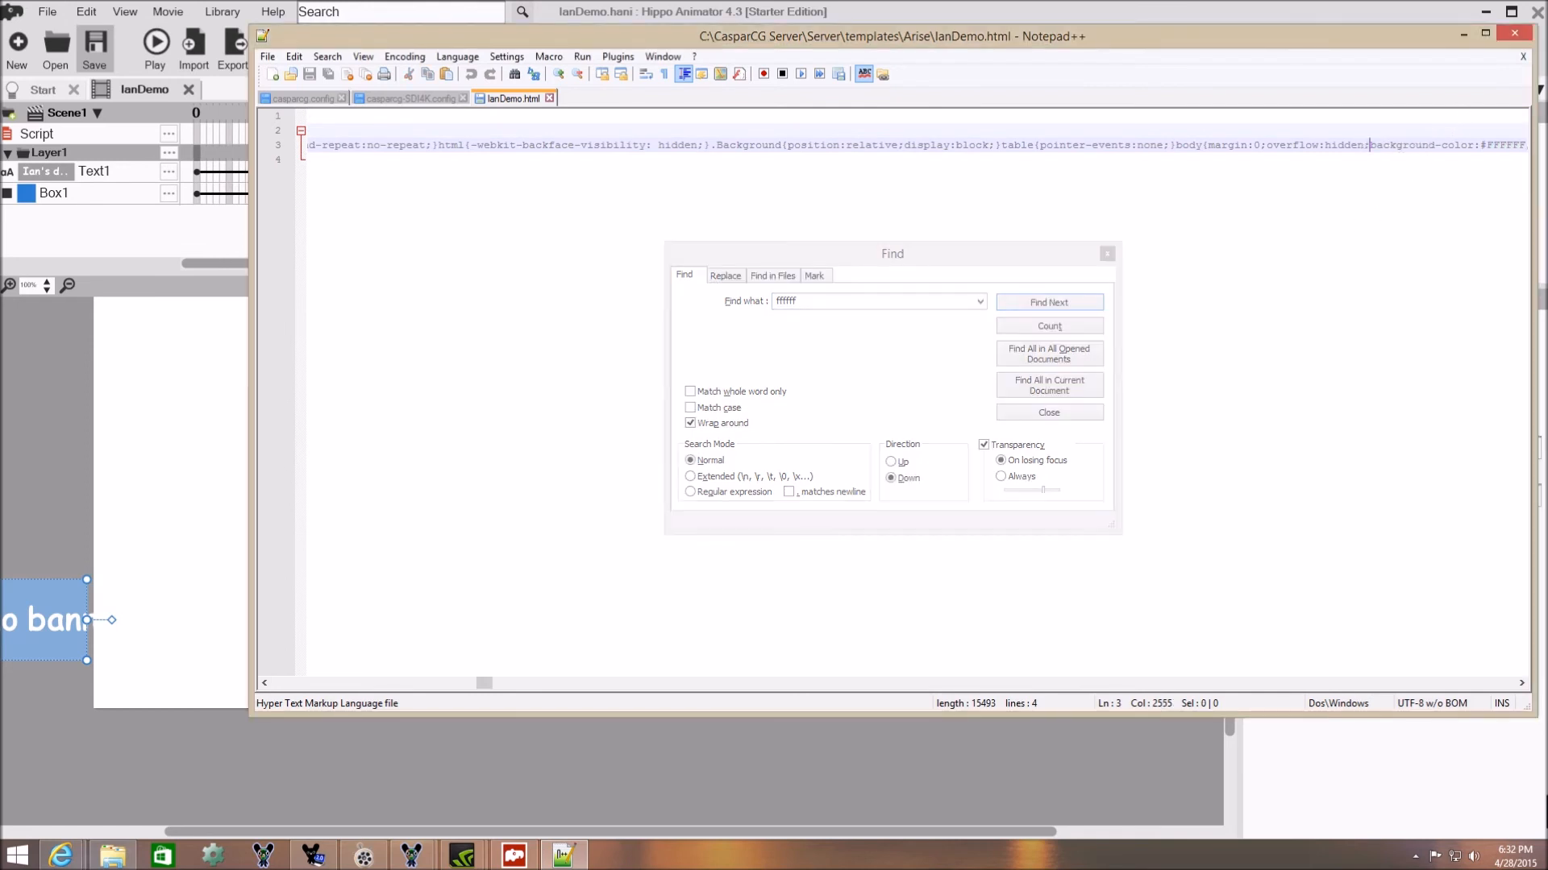
pyautogui.press('Delete')
pyautogui.press('Delete')
pyautogui.press('Delete')
pyautogui.press('Delete')
pyautogui.press('Delete')
pyautogui.press('Delete')
pyautogui.press('Delete')
pyautogui.press('Delete')
pyautogui.press('Delete')
pyautogui.press('Delete')
pyautogui.press('Delete')
pyautogui.press('Delete')
pyautogui.press('Delete')
pyautogui.press('Delete')
pyautogui.press('Delete')
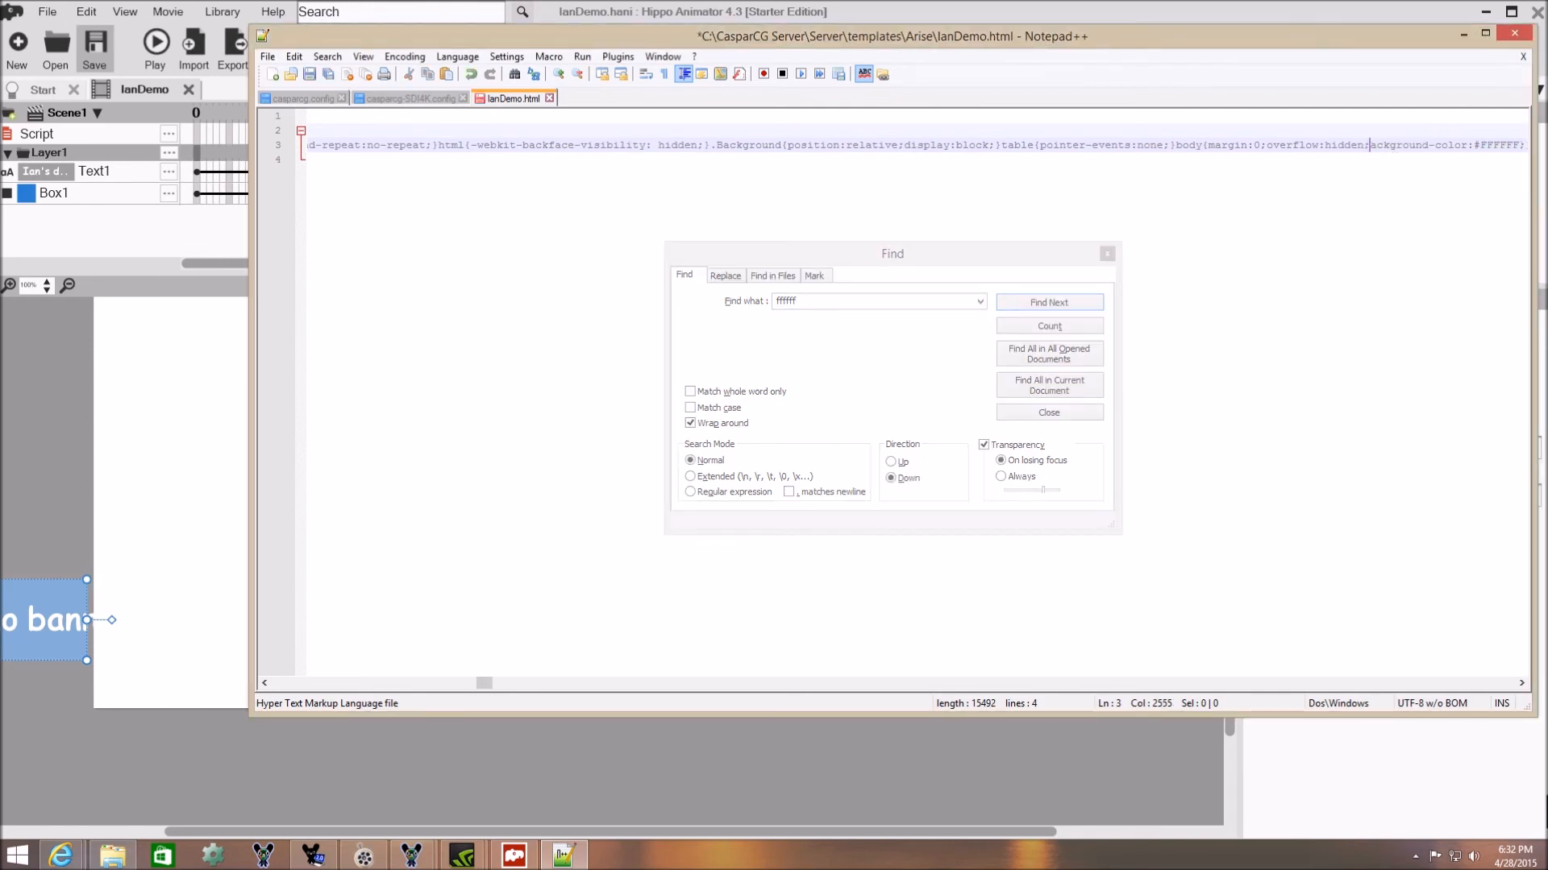
pyautogui.press('Delete')
pyautogui.press('Delete')
pyautogui.press('Delete')
pyautogui.press('Delete')
pyautogui.press('Delete')
pyautogui.press('Delete')
pyautogui.press('Delete')
pyautogui.press('Delete')
pyautogui.press('Delete')
pyautogui.press('Delete')
# Step: Find the ffffff match after the chroma filter code and delete its background-color:#FFFFFF; declaration
pyautogui.click(1055, 303)
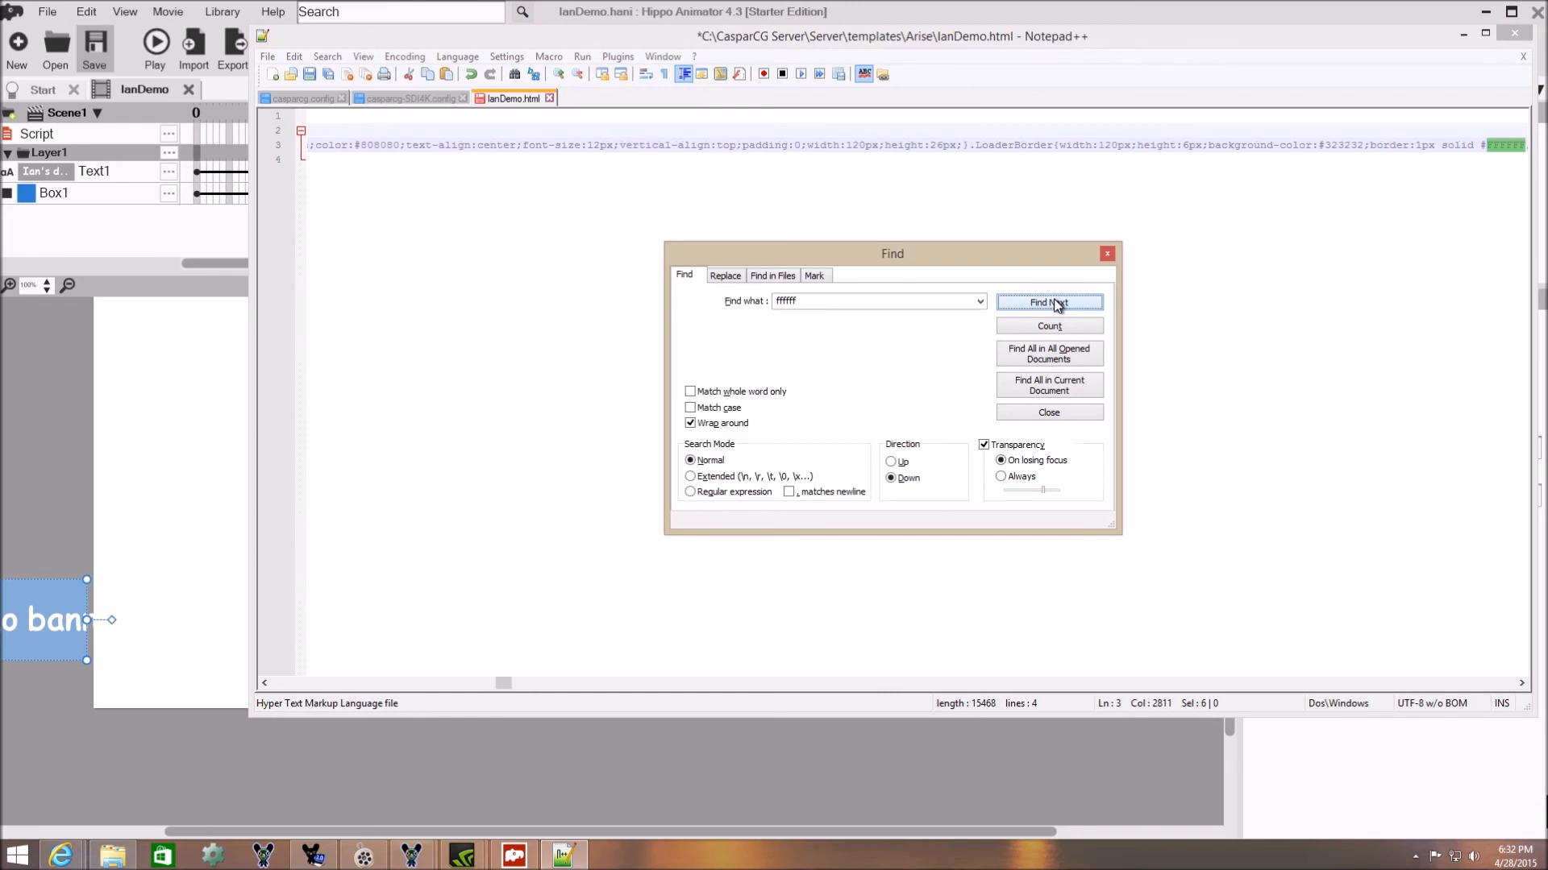
pyautogui.click(1056, 303)
pyautogui.click(1056, 303)
pyautogui.click(1056, 303)
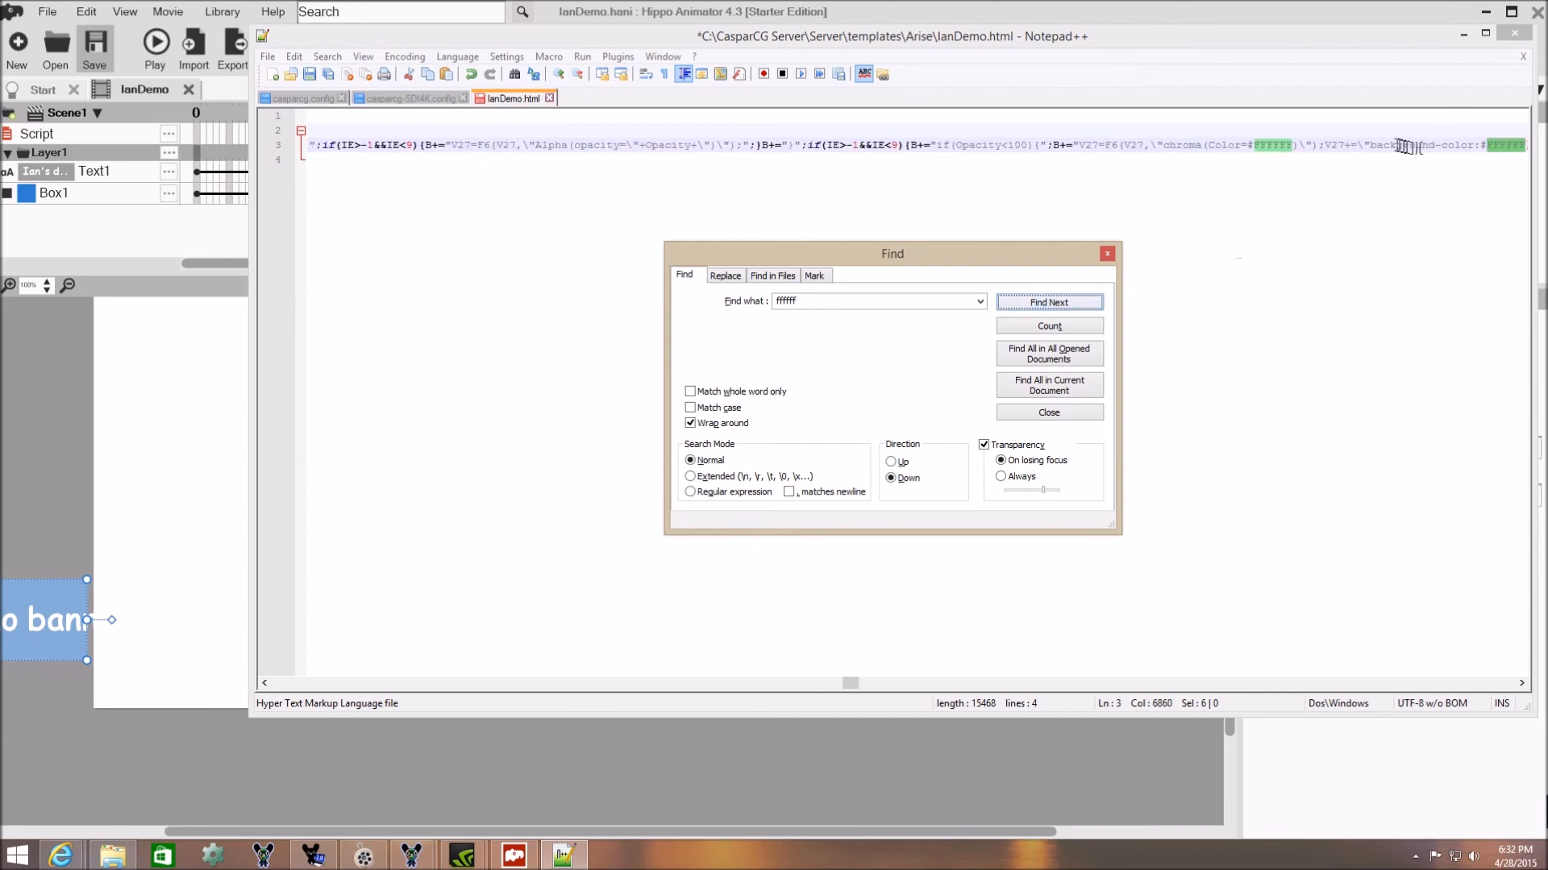
pyautogui.click(1368, 145)
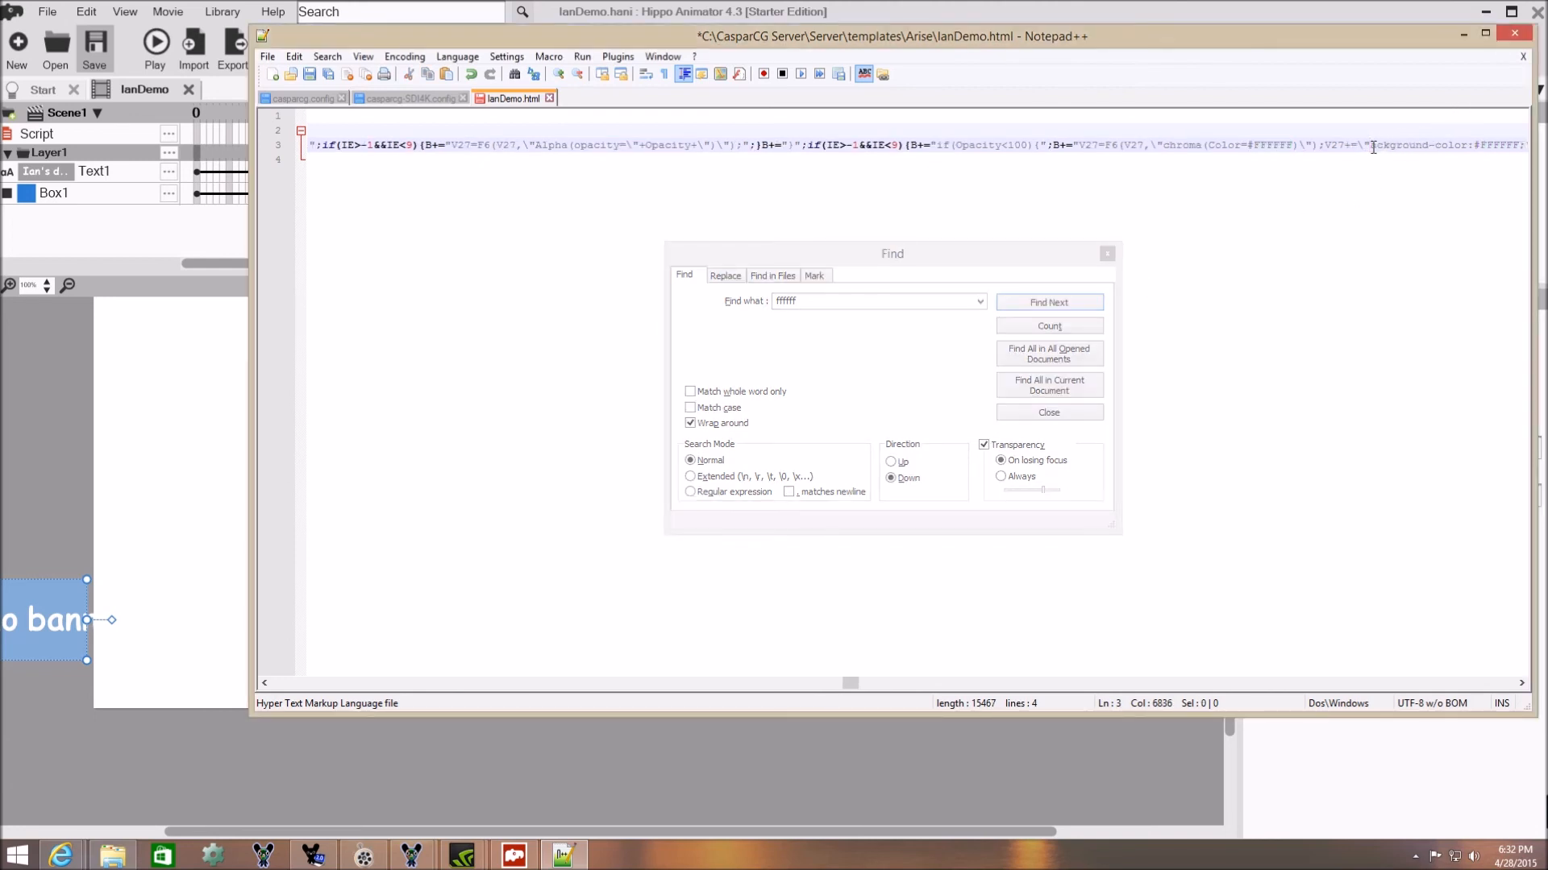
pyautogui.press('Delete')
pyautogui.press('Delete')
pyautogui.press('Delete')
pyautogui.press('Delete')
pyautogui.press('Delete')
pyautogui.press('Delete')
pyautogui.press('Delete')
pyautogui.press('Delete')
pyautogui.press('Delete')
pyautogui.press('Delete')
pyautogui.press('Delete')
pyautogui.press('Delete')
pyautogui.press('Delete')
pyautogui.press('Delete')
pyautogui.press('Delete')
pyautogui.press('Delete')
pyautogui.press('Delete')
pyautogui.press('Delete')
pyautogui.press('Delete')
pyautogui.press('Delete')
pyautogui.press('Delete')
# Step: Find the last ffffff match, delete the background-color:#FFFFFF; declaration from the body tag's style, and save IanDemo.html
pyautogui.click(1084, 304)
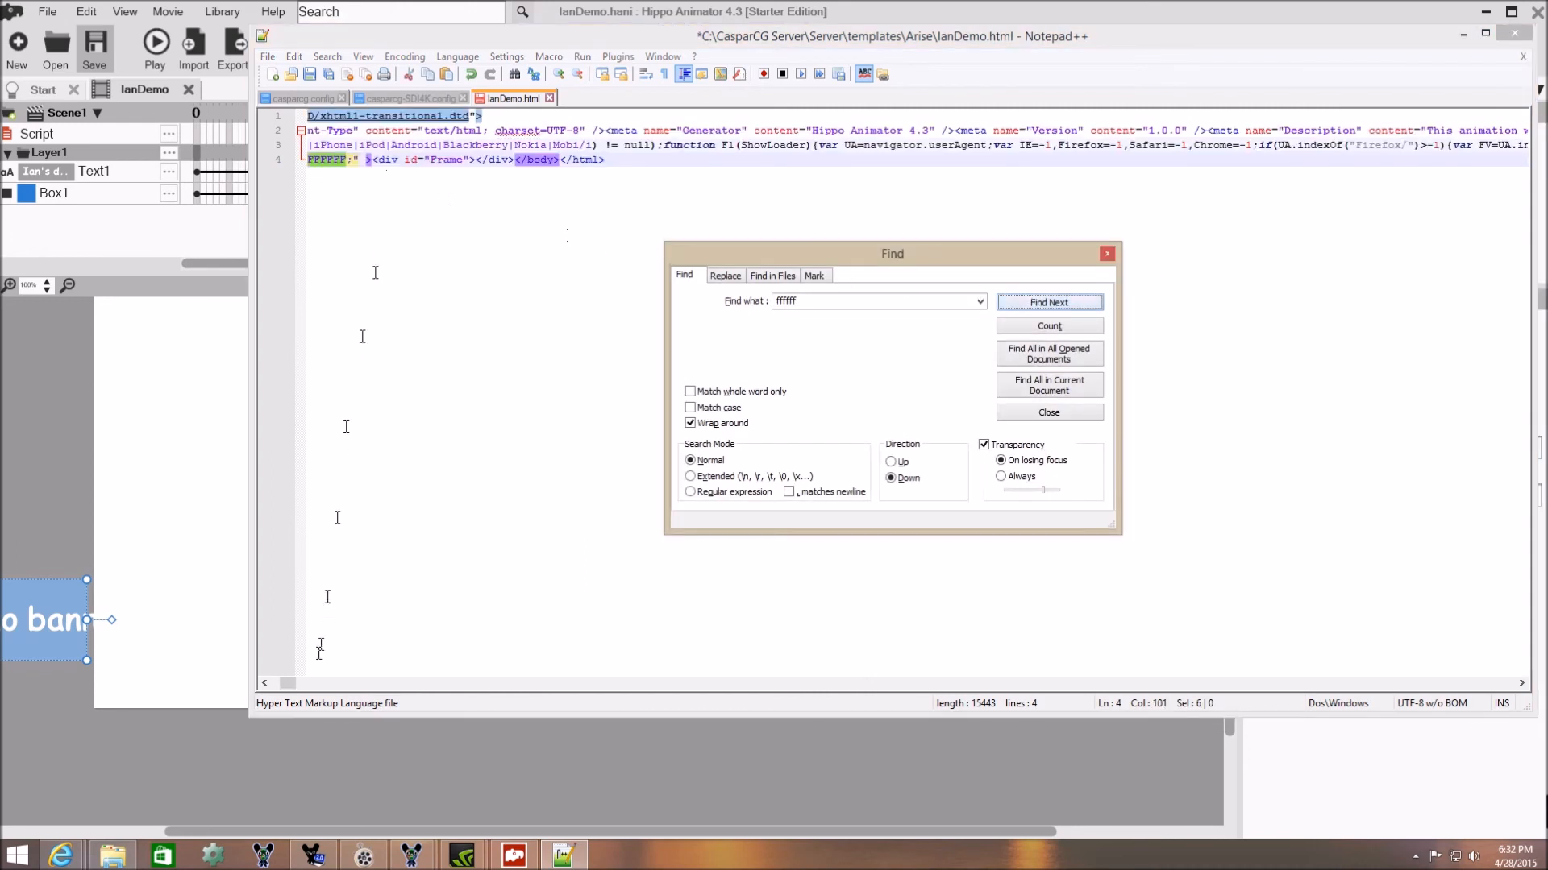
pyautogui.click(264, 683)
pyautogui.click(265, 683)
pyautogui.moveTo(419, 158); pyautogui.dragTo(564, 157)
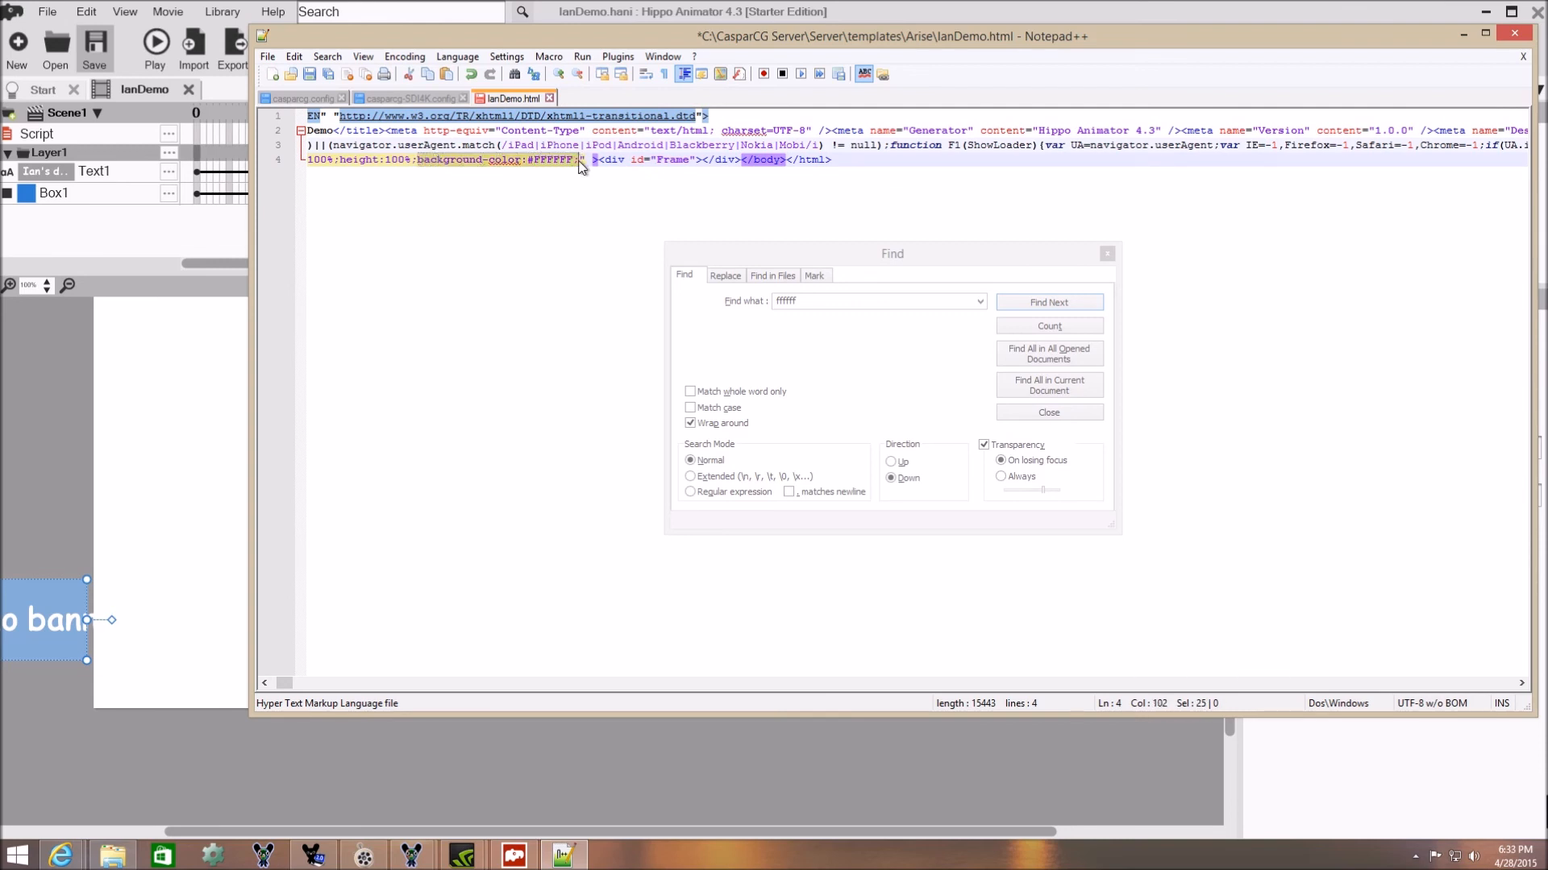
pyautogui.press('Delete')
pyautogui.click(310, 75)
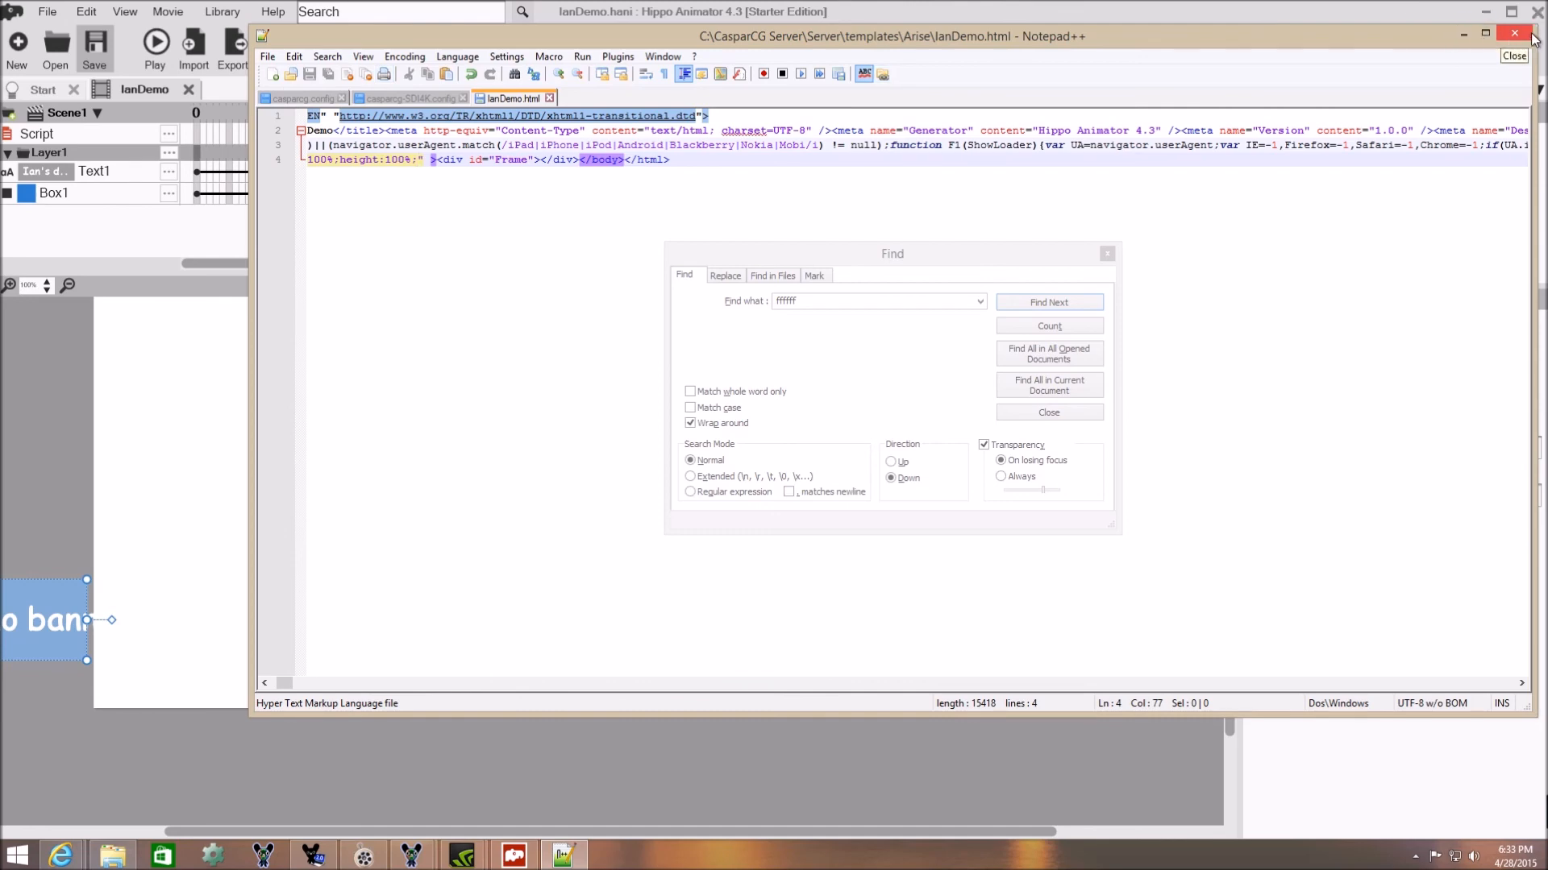
pyautogui.click(1462, 36)
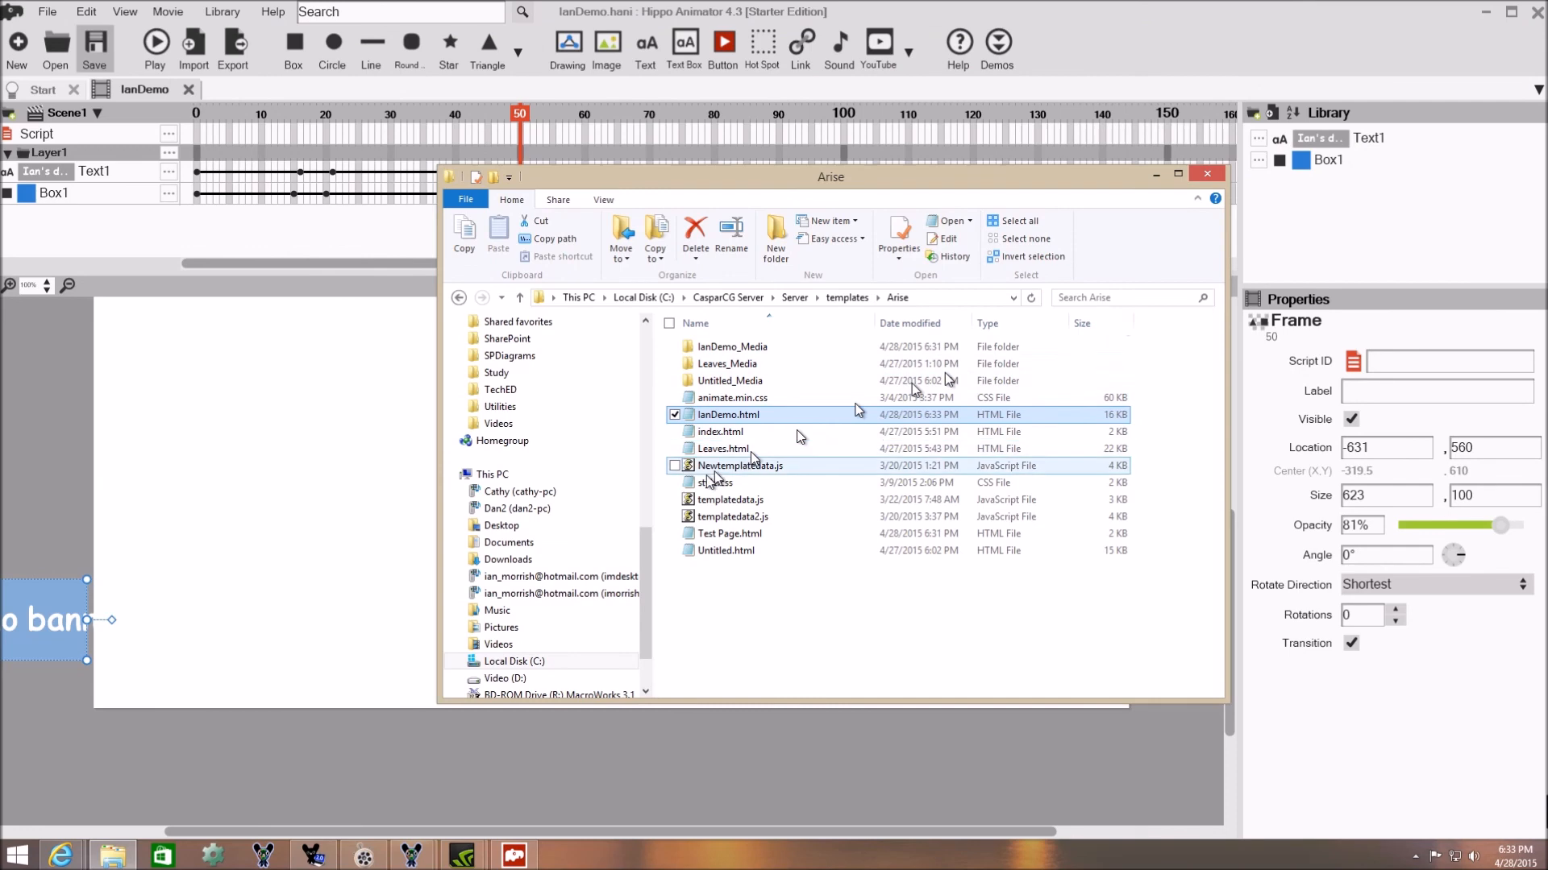
# Step: Switch to CasparCG Client, refresh the library, and add the Arise/IANDEMO template to the rundown below Arise/BANNER4
pyautogui.click(313, 856)
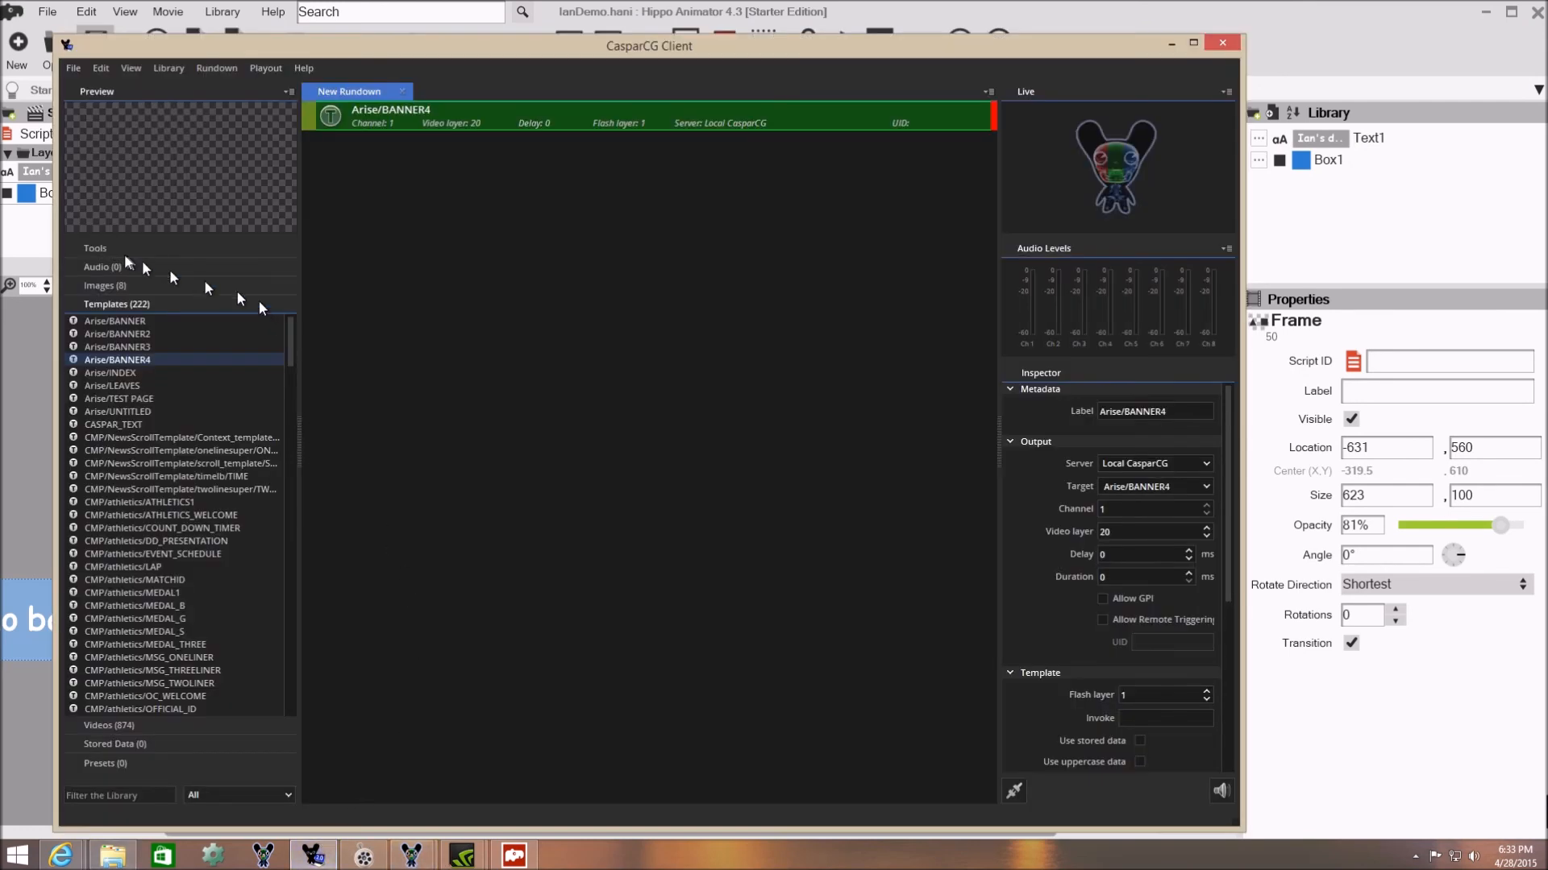
pyautogui.click(181, 65)
pyautogui.click(186, 83)
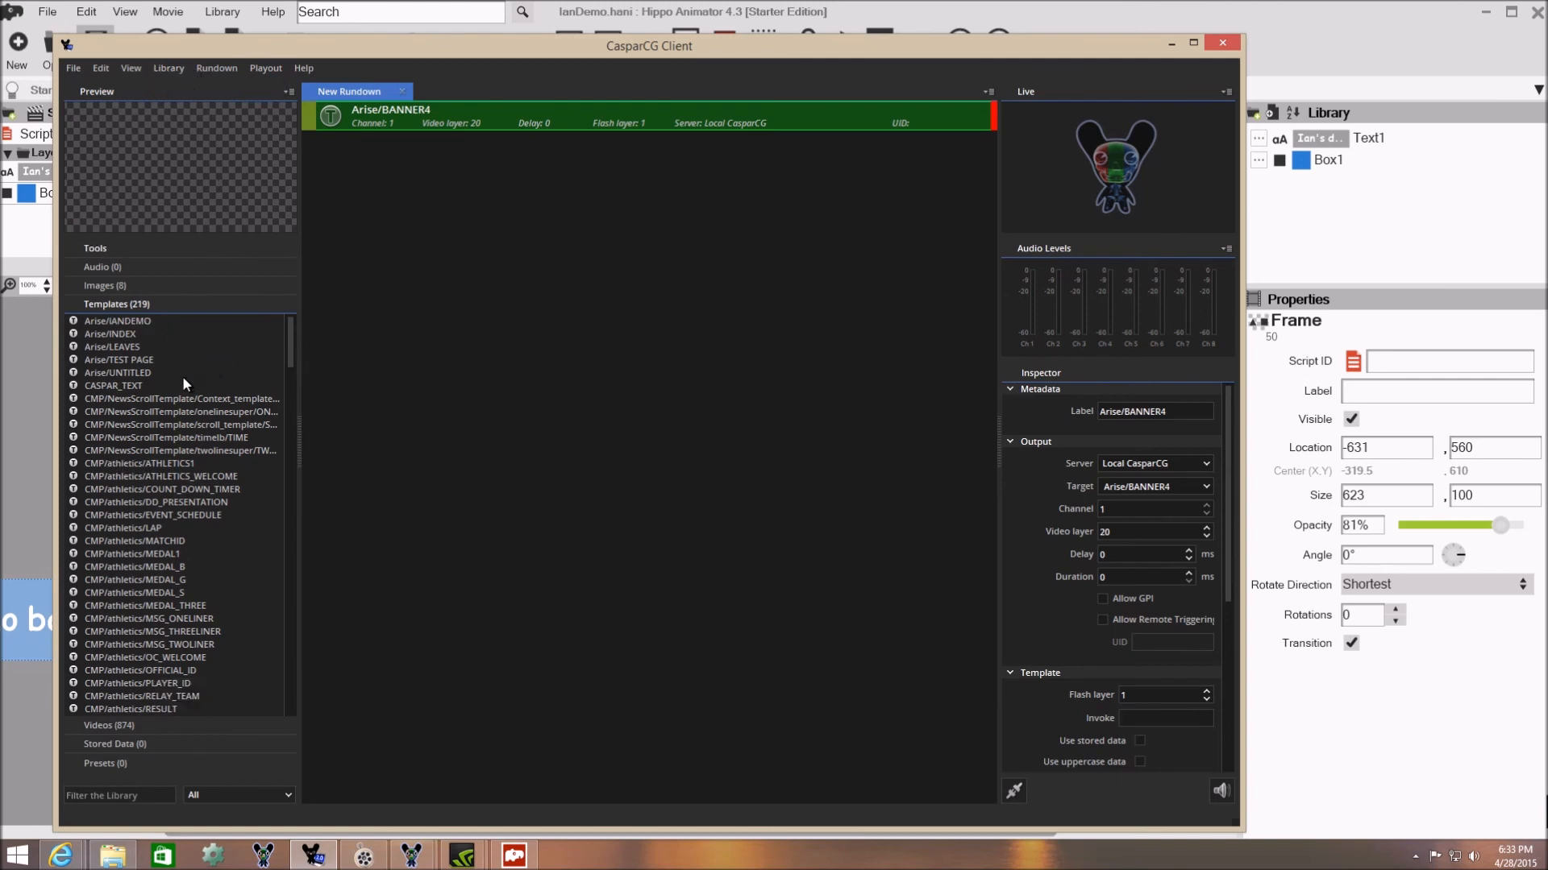
pyautogui.click(142, 321)
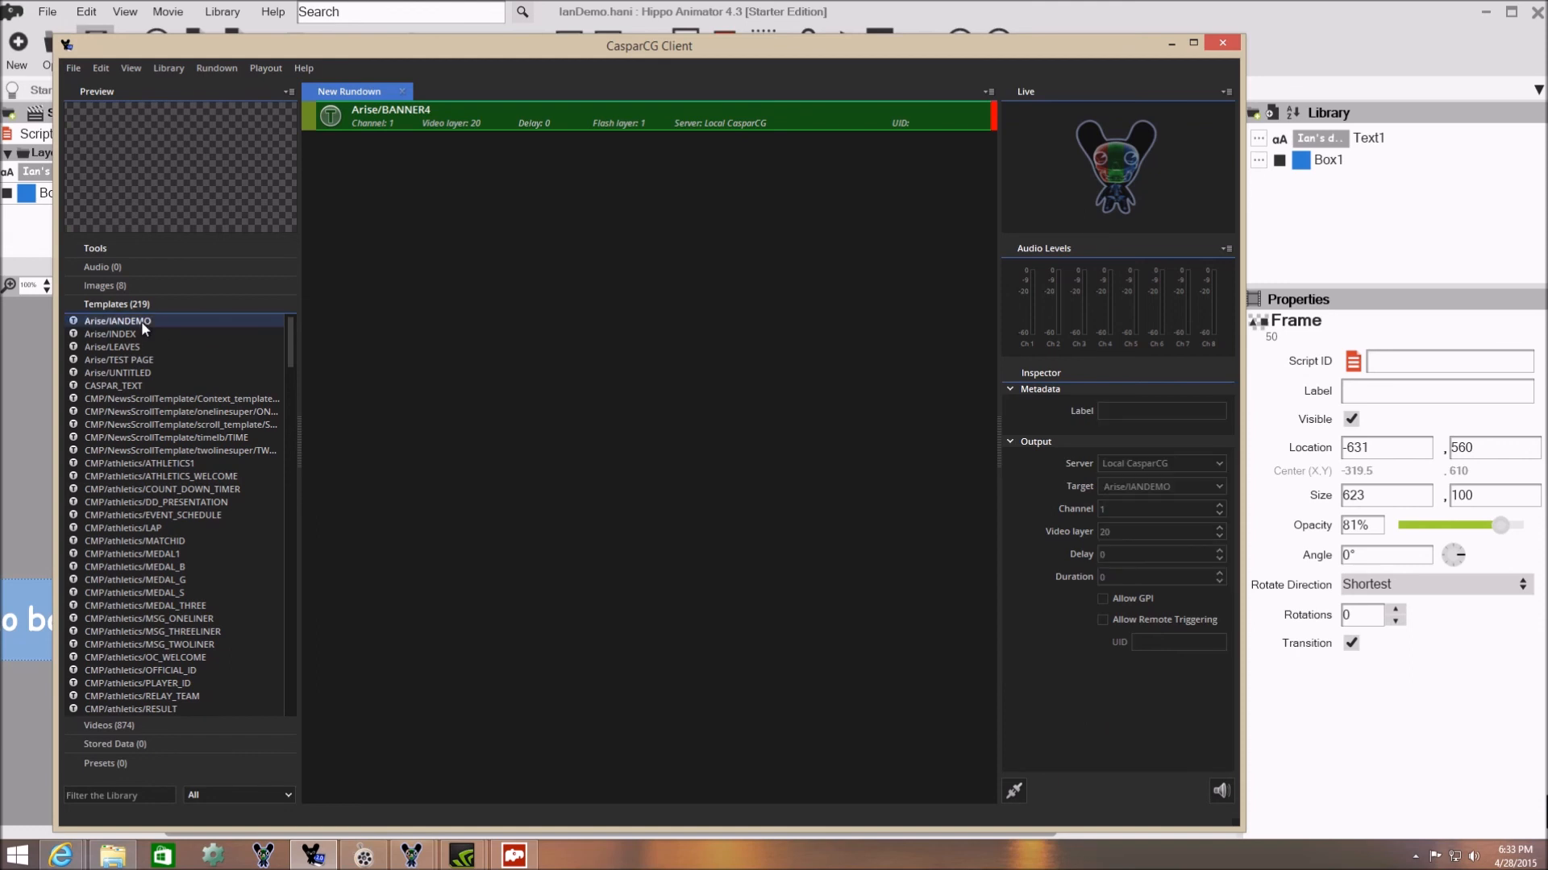
pyautogui.moveTo(141, 321); pyautogui.dragTo(482, 309)
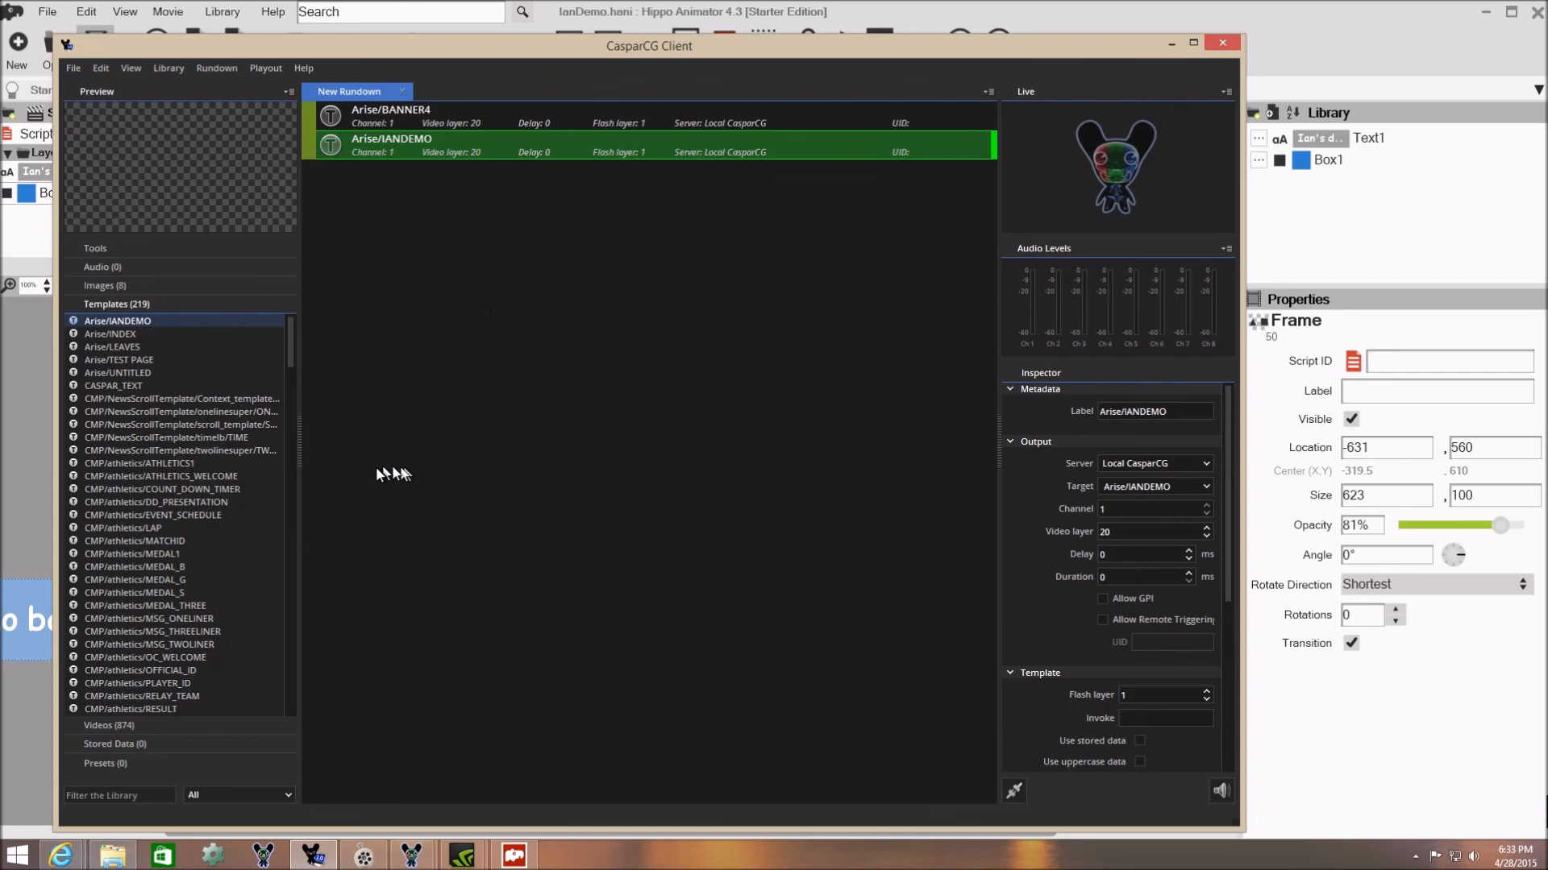
# Step: Arrange the Screen1 output window above the CasparCG Client window and play the Arise/IANDEMO rundown item
pyautogui.moveTo(569, 44); pyautogui.dragTo(497, 630)
pyautogui.moveTo(310, 863)
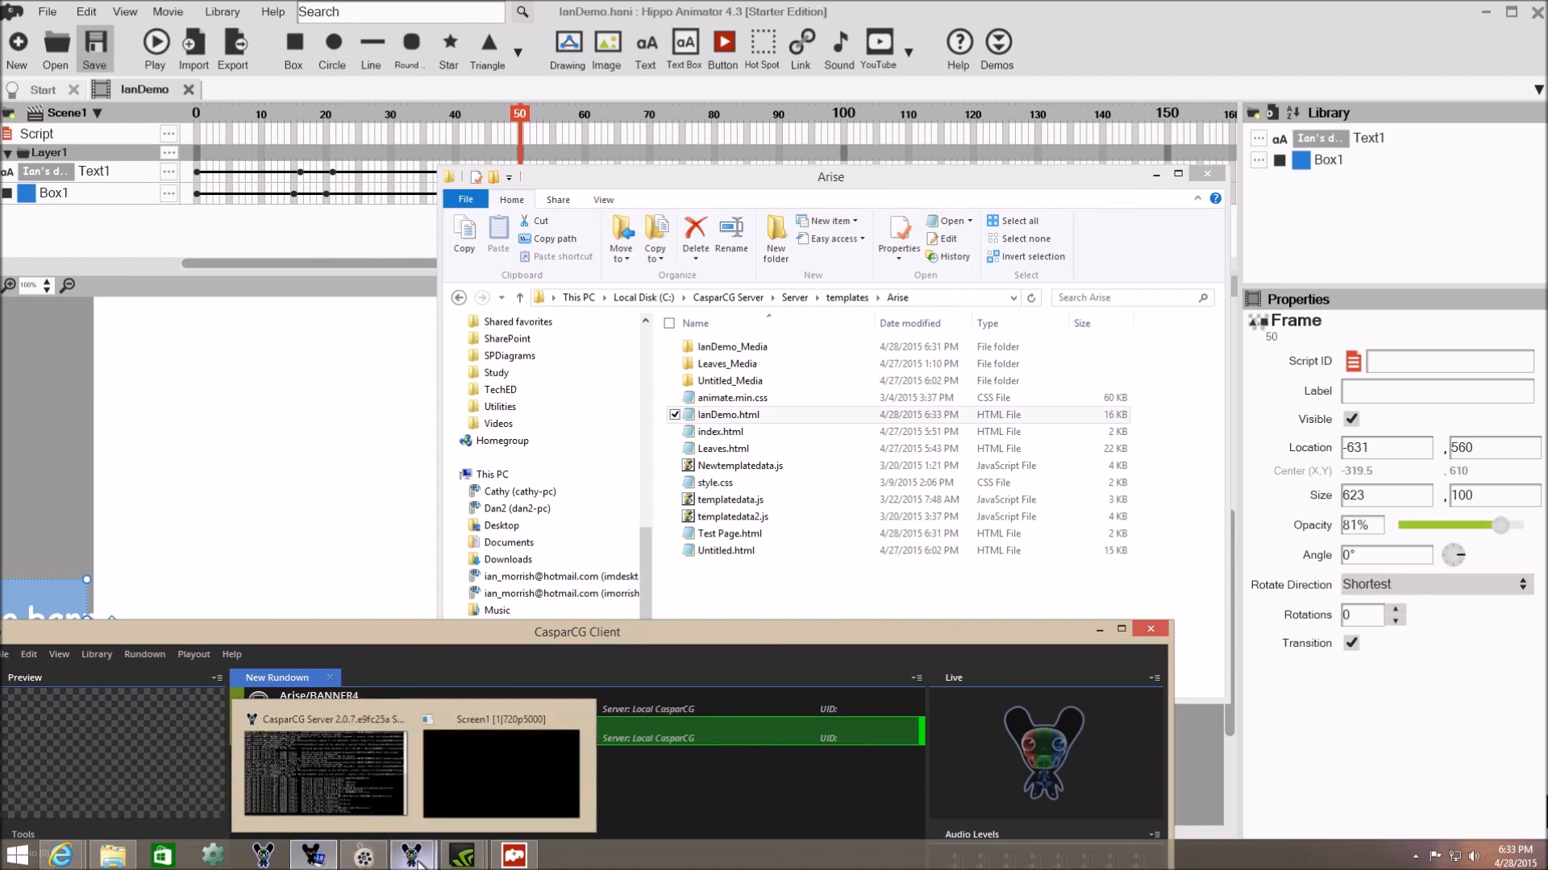
pyautogui.click(467, 806)
pyautogui.moveTo(749, 208); pyautogui.dragTo(1021, 35)
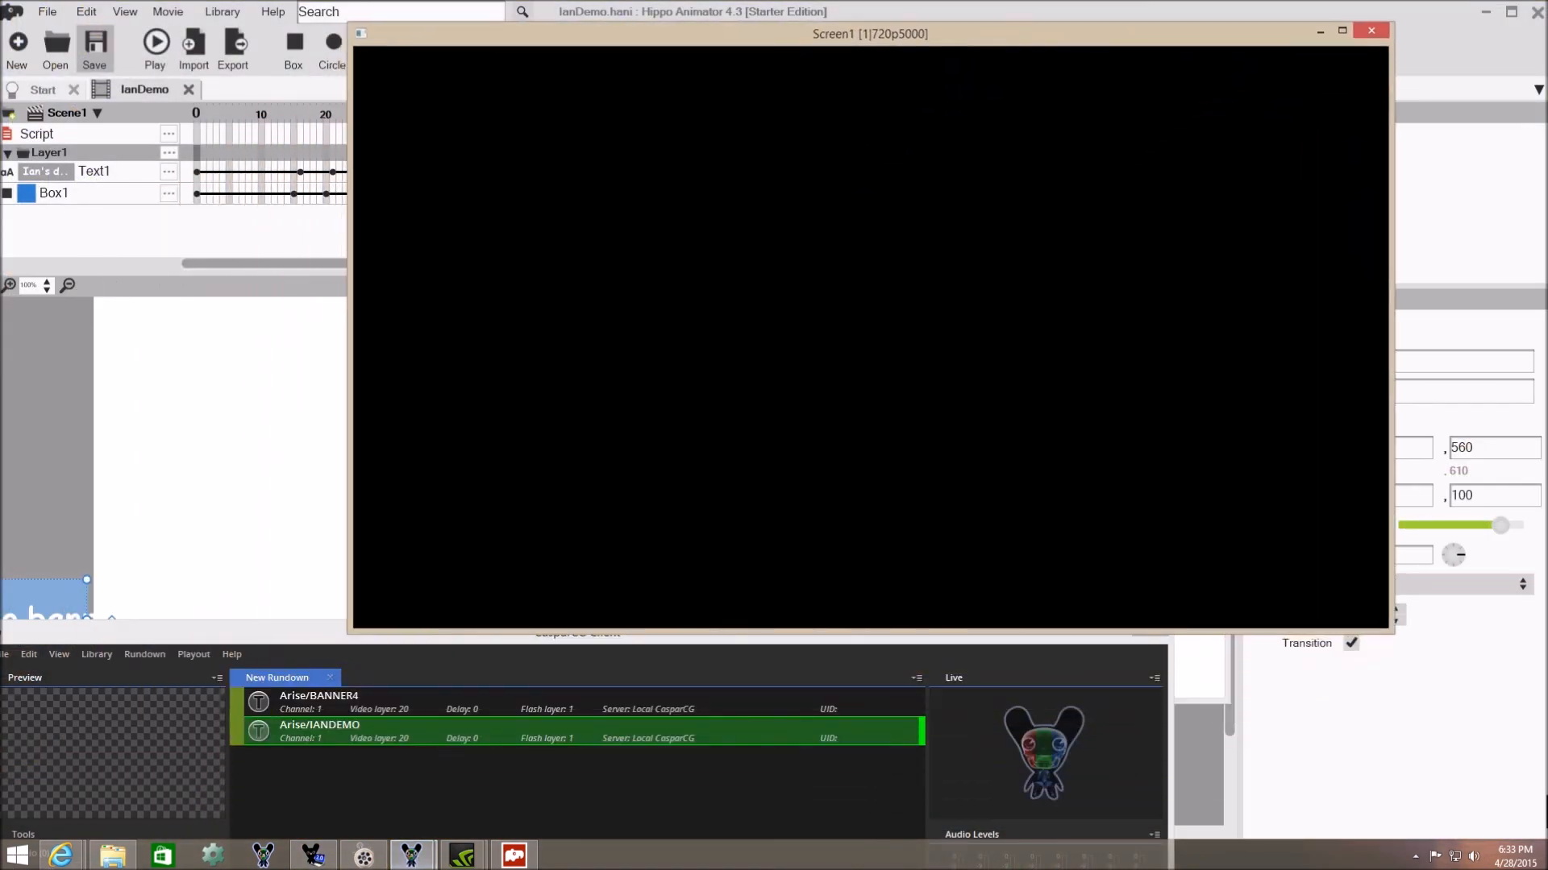
pyautogui.click(297, 737)
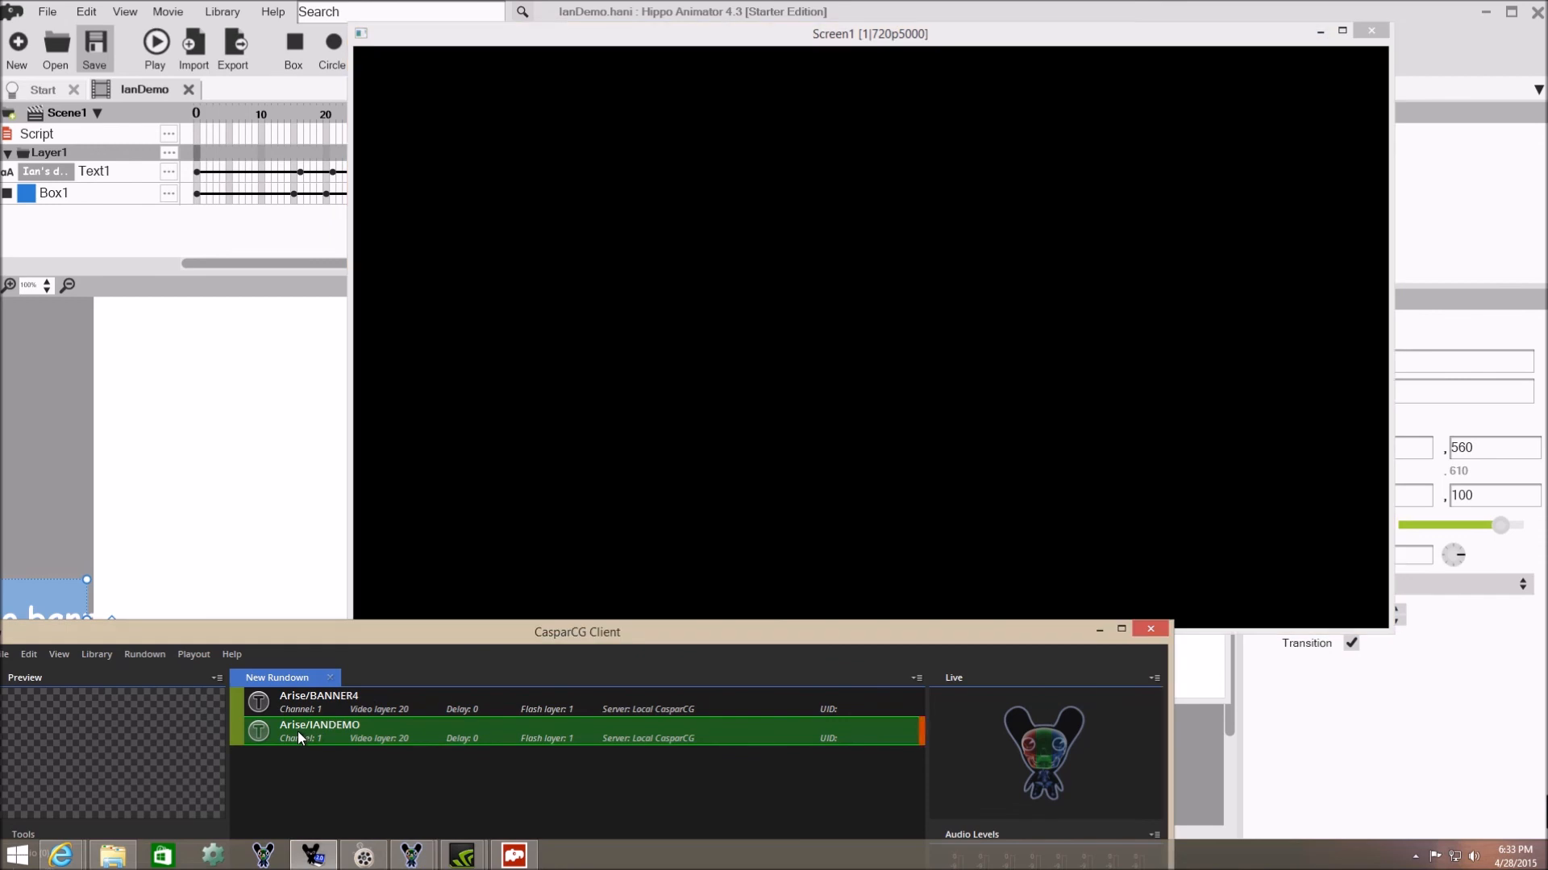
pyautogui.press('F2')
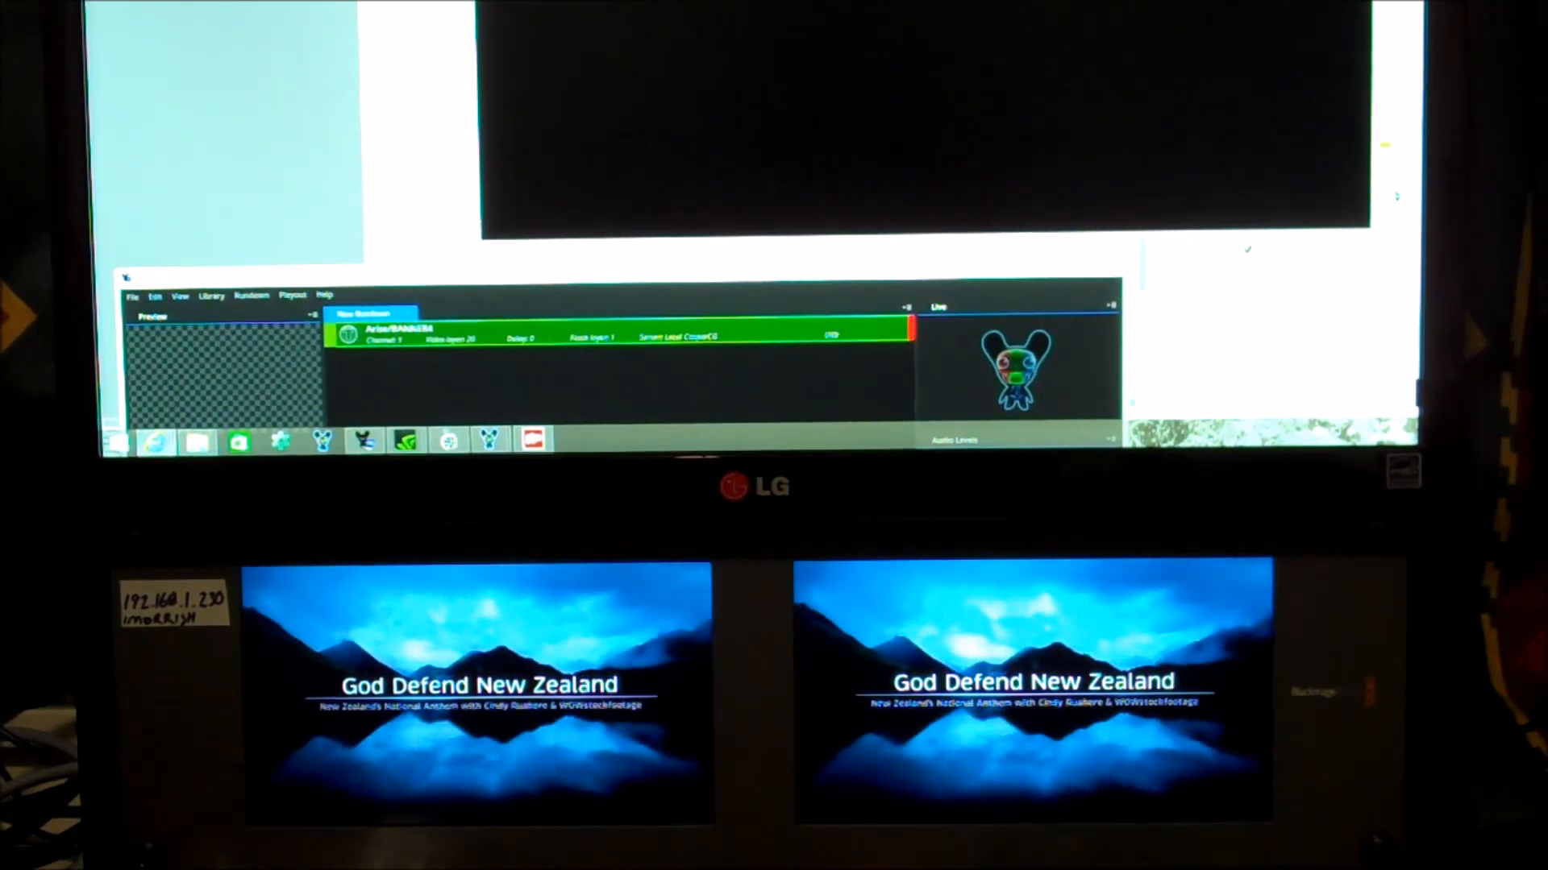
pyautogui.click(669, 278)
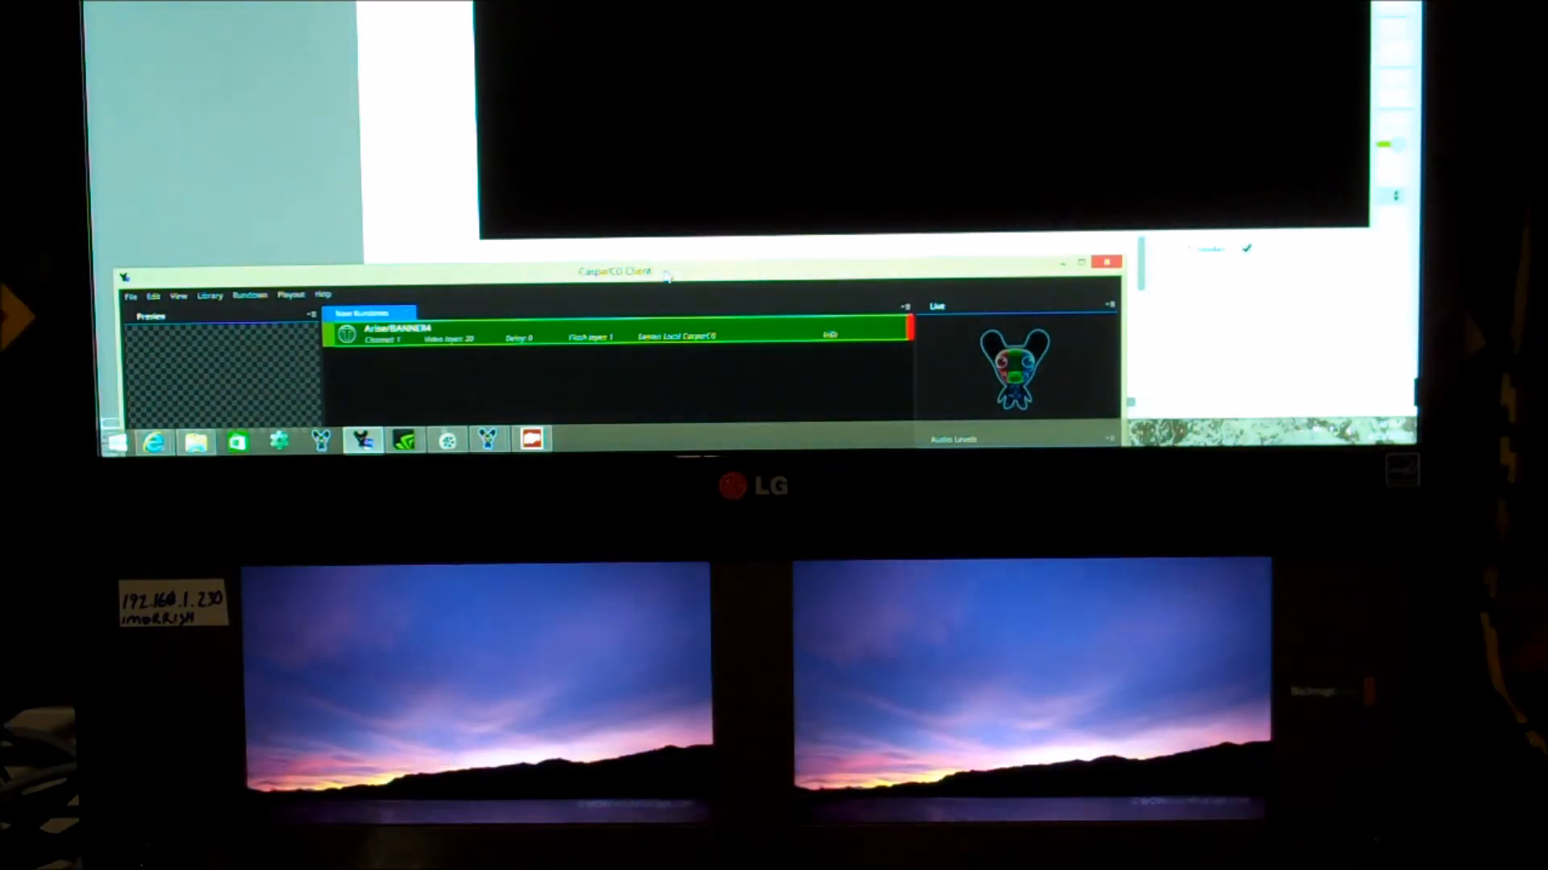
pyautogui.press('F2')
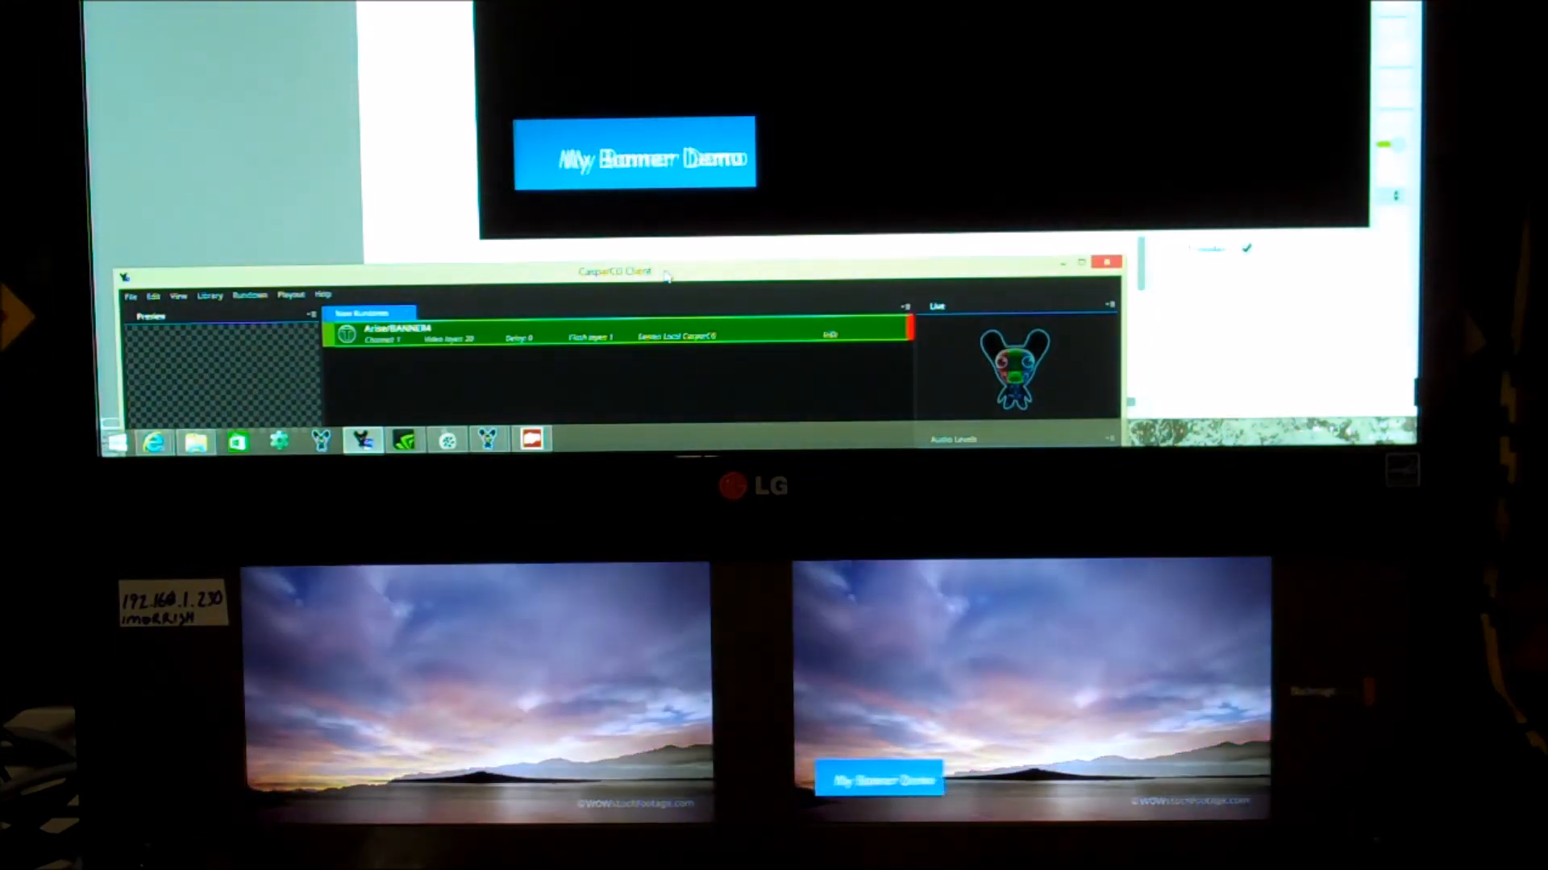
pyautogui.press('F1')
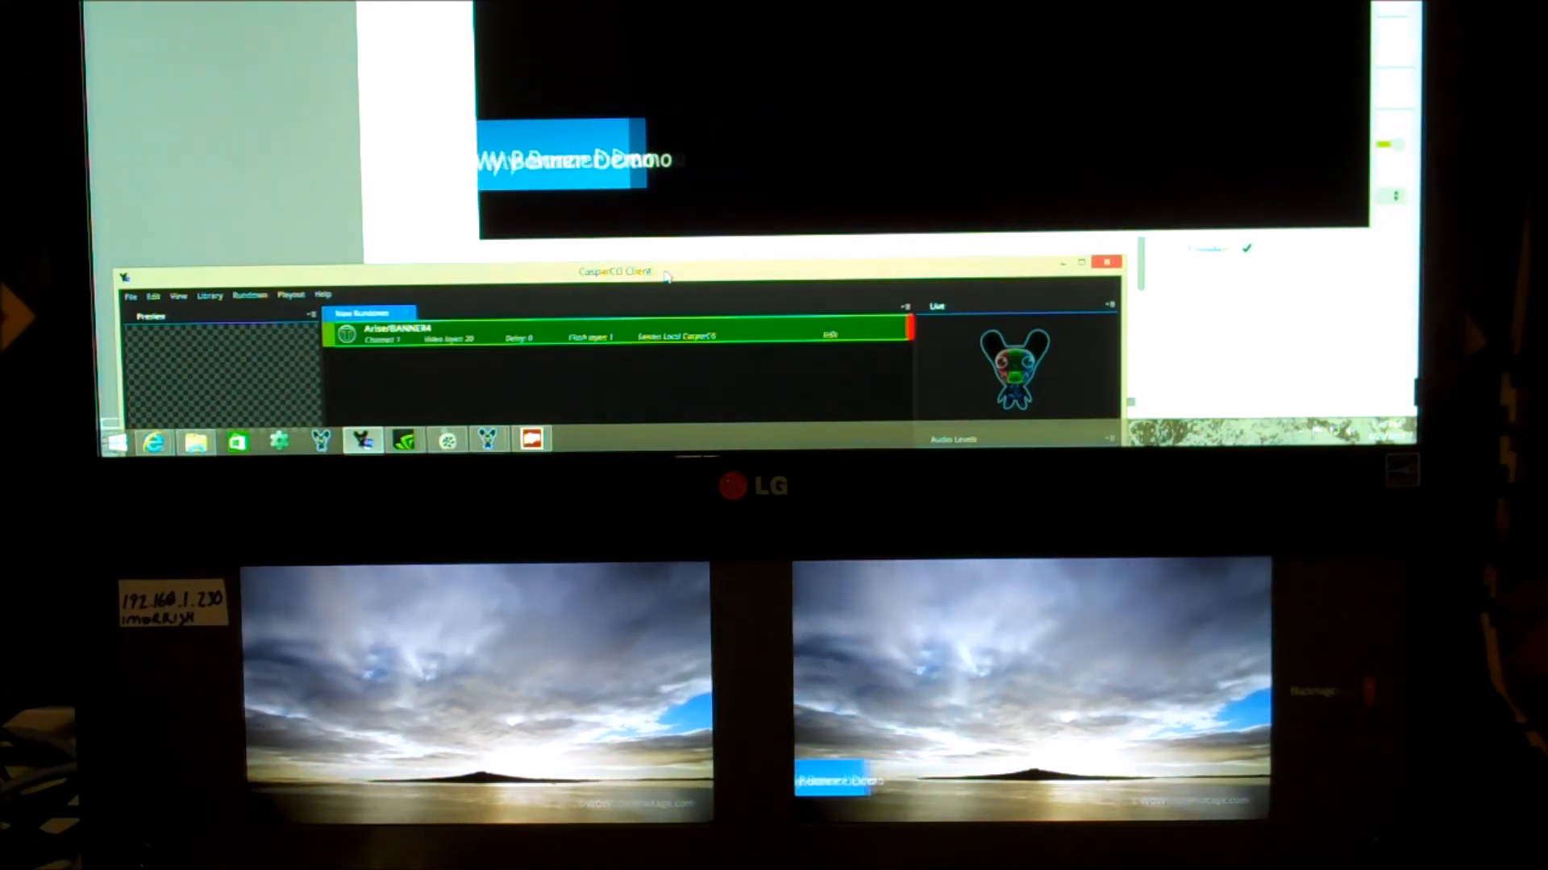